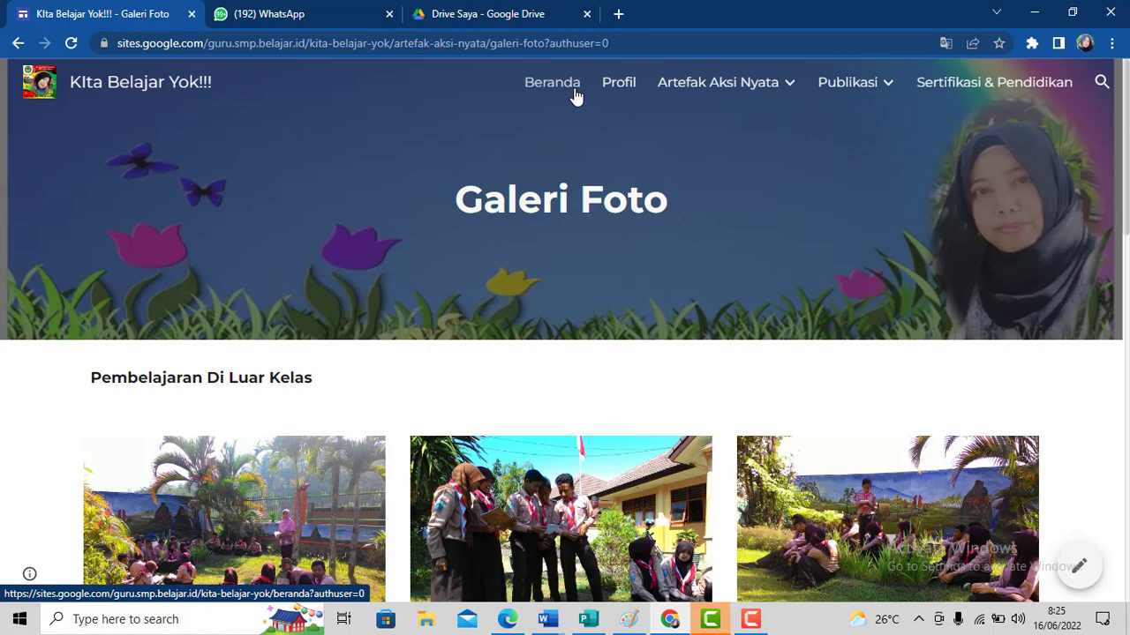
Visit the Beranda and Profil pages, then open CGP A5 from the Artefak Aksi Nyata menu.
click(572, 91)
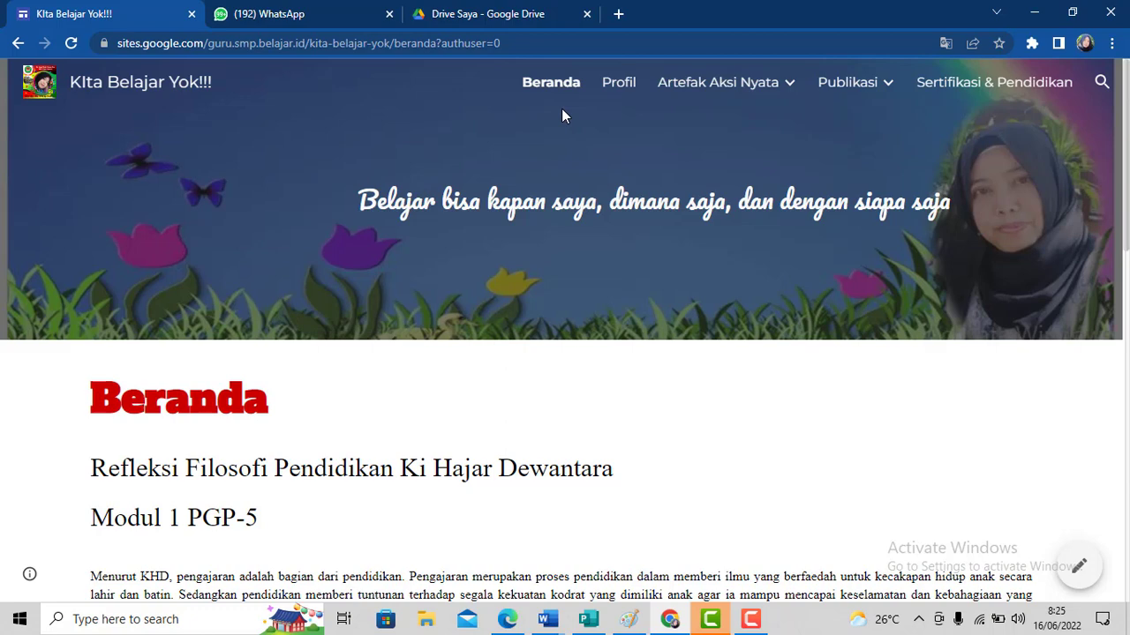
click(618, 84)
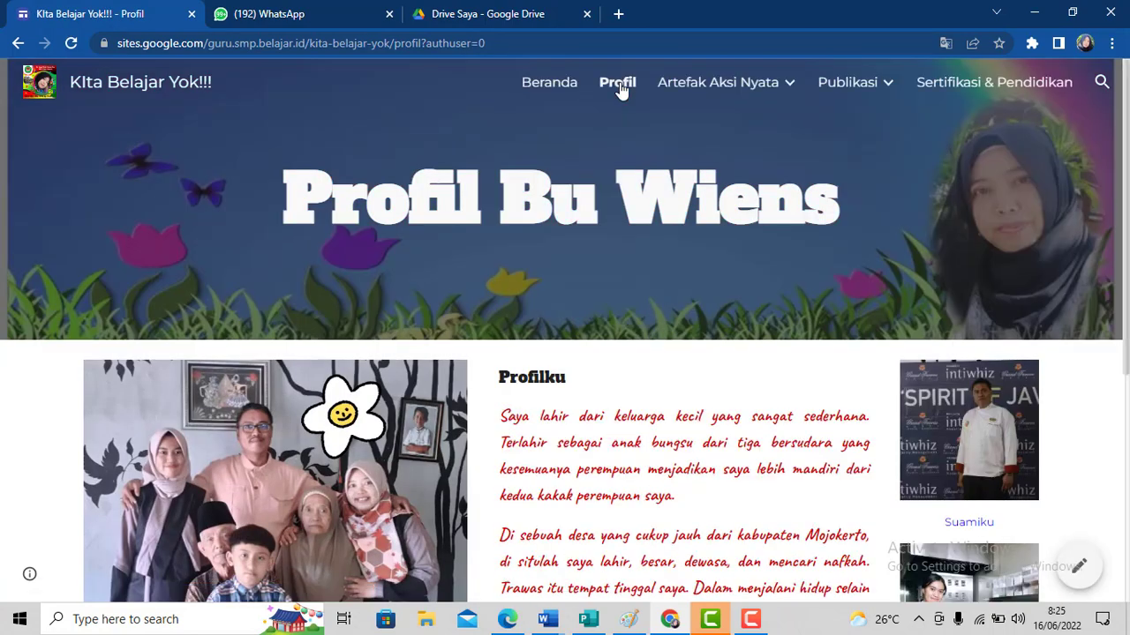
mouse_move(667, 90)
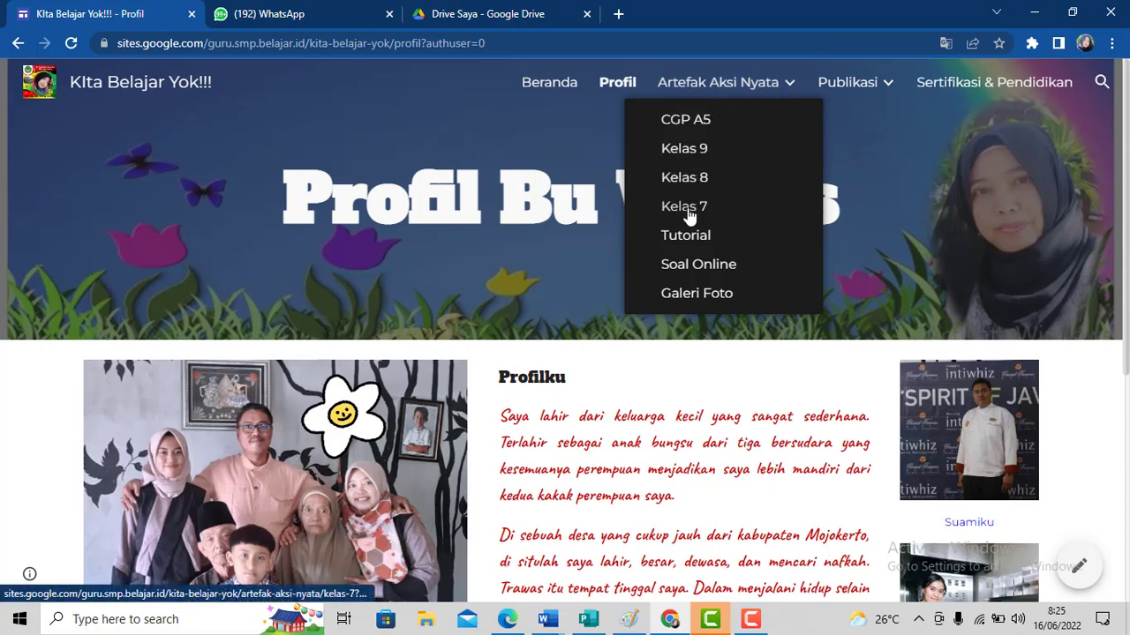
click(685, 130)
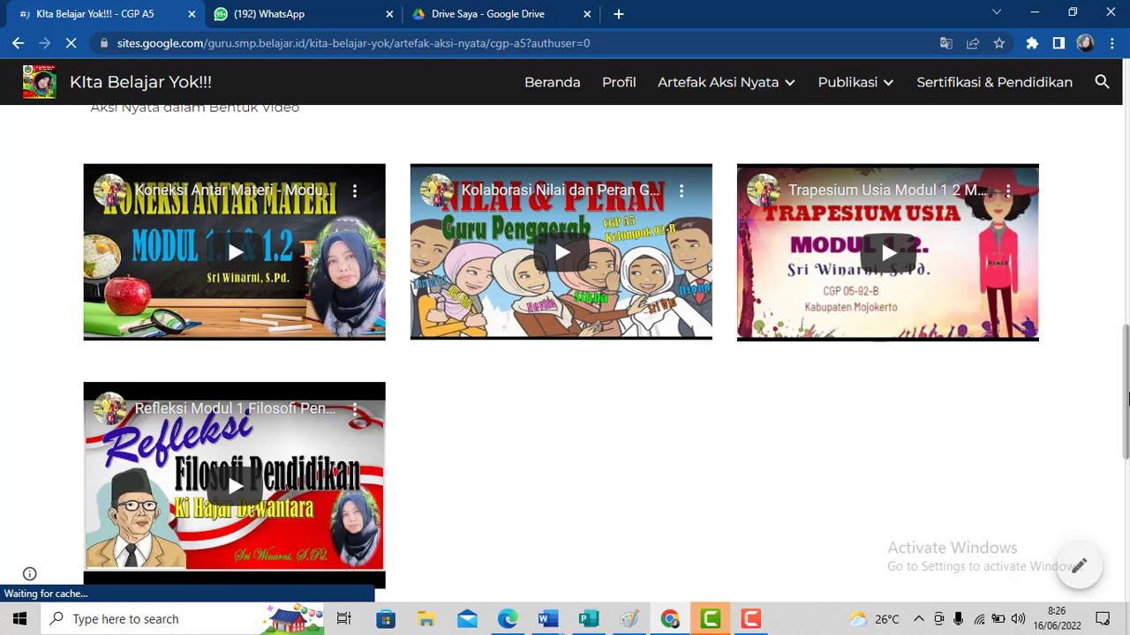
Open the Kelas 9 page from Artefak Aksi Nyata and scroll through it.
click(795, 93)
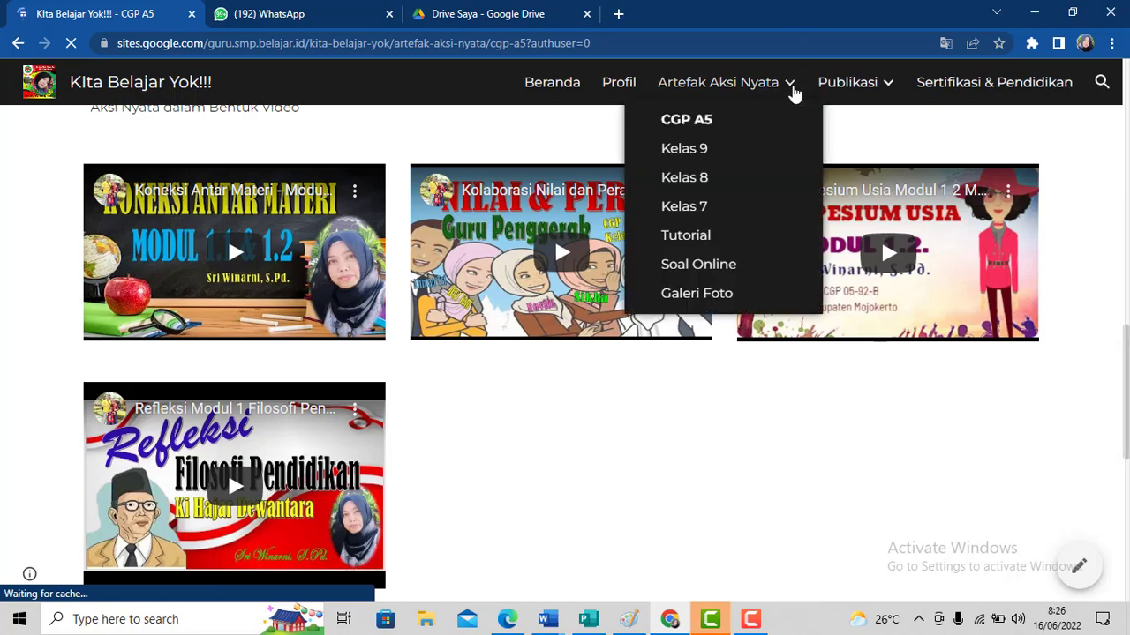
click(794, 93)
click(789, 95)
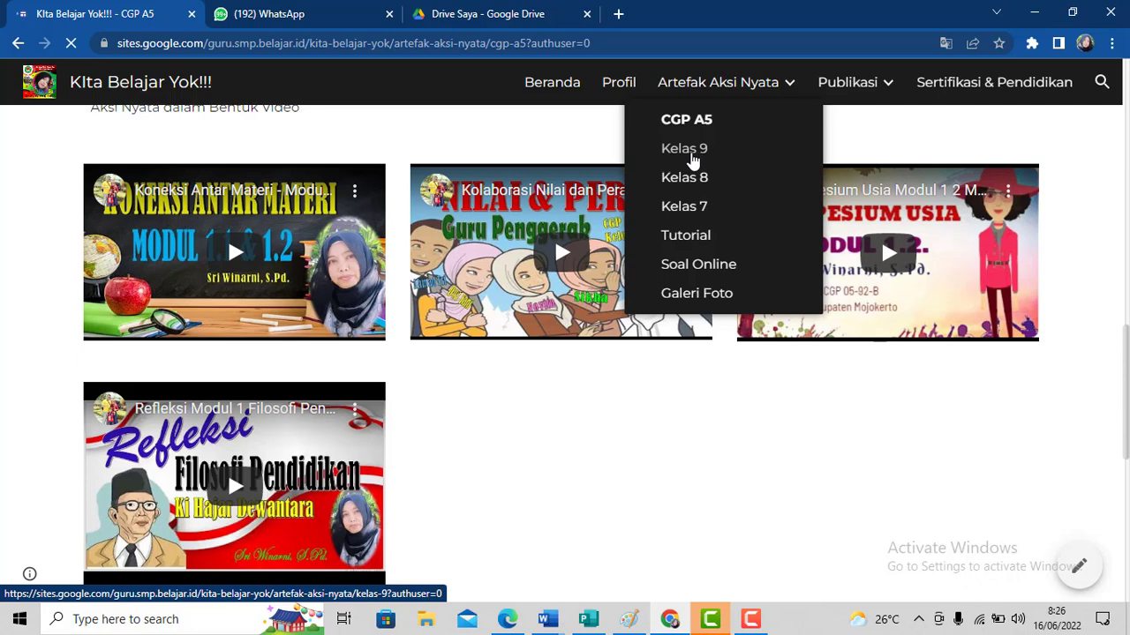
click(693, 157)
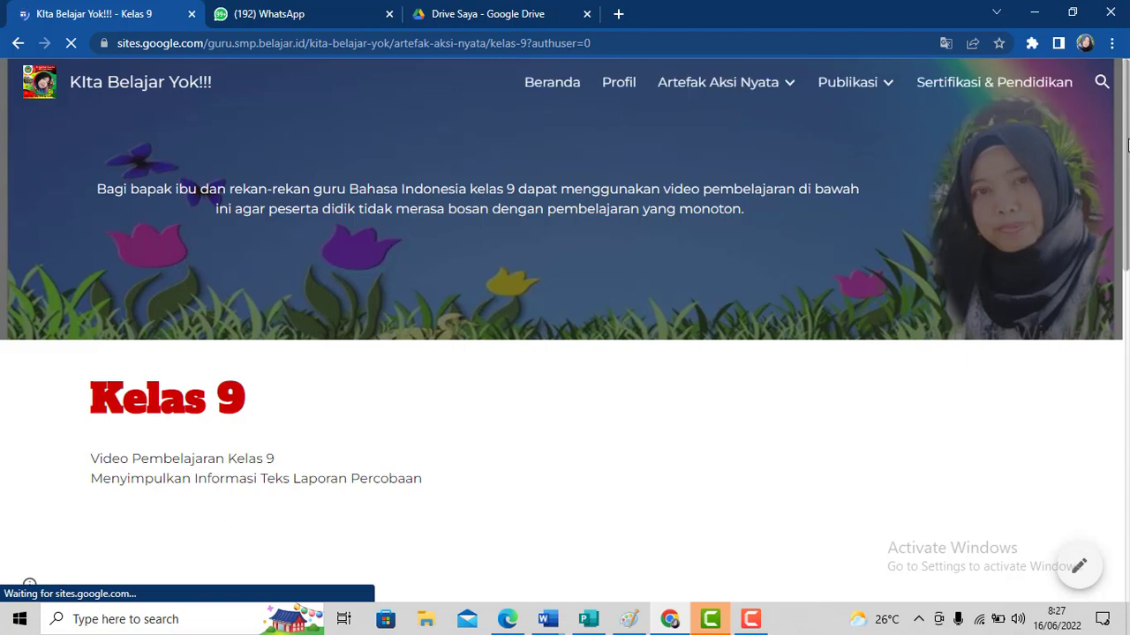
scroll(1128, 143, down, 3)
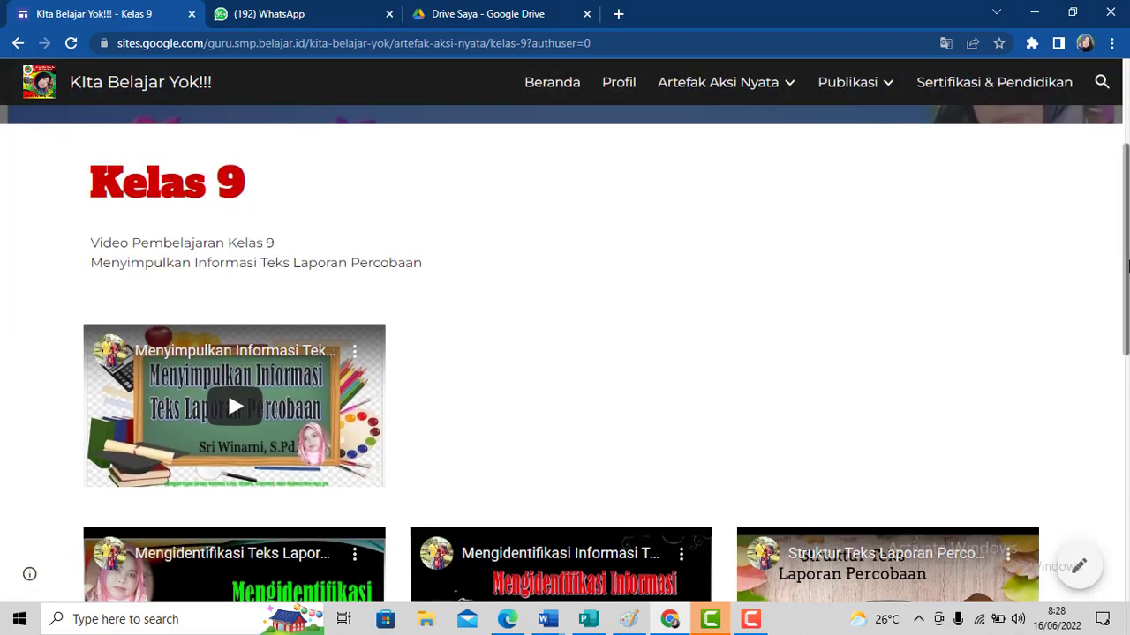
drag(1127, 267, 1128, 325)
Open the Kelas 8 page and scroll through its lesson videos.
mouse_move(886, 78)
mouse_move(789, 90)
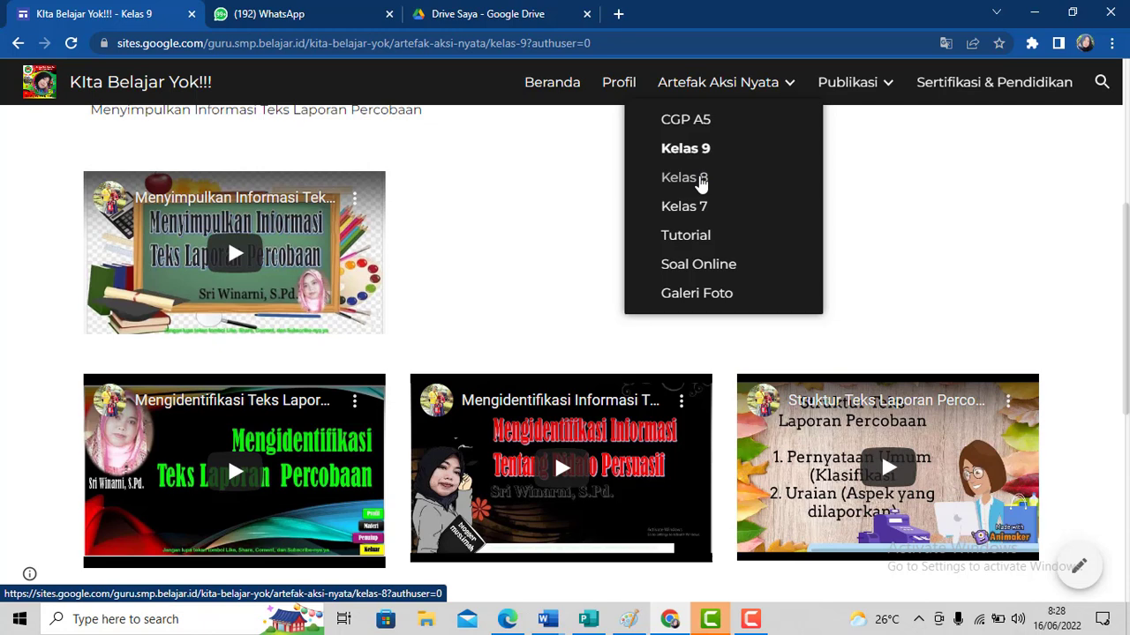
click(702, 179)
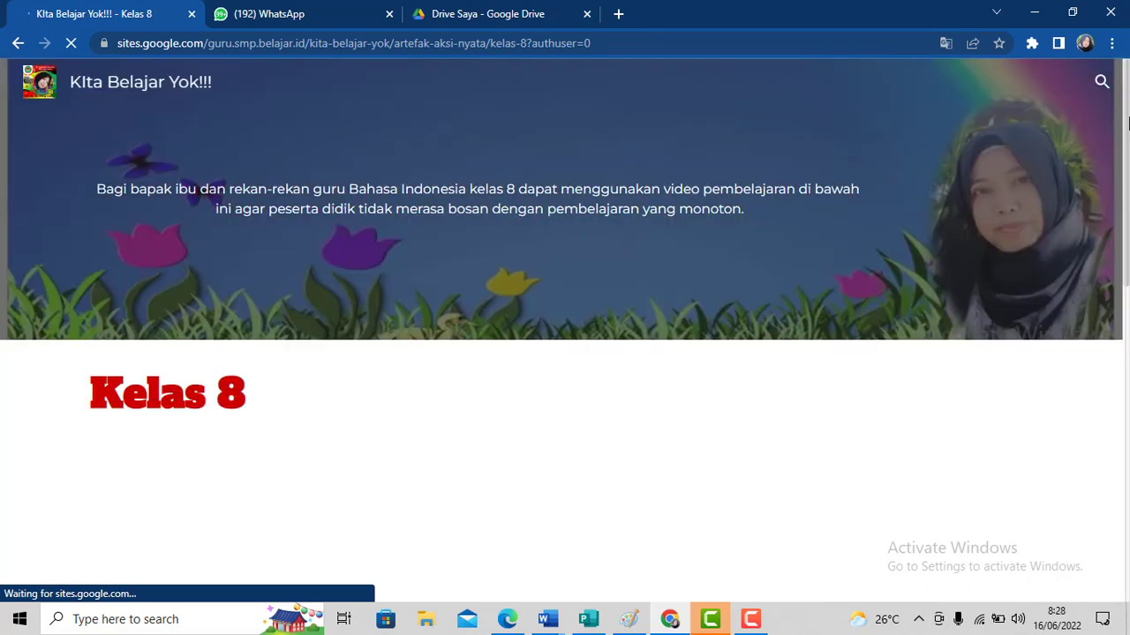
drag(1127, 197, 1127, 213)
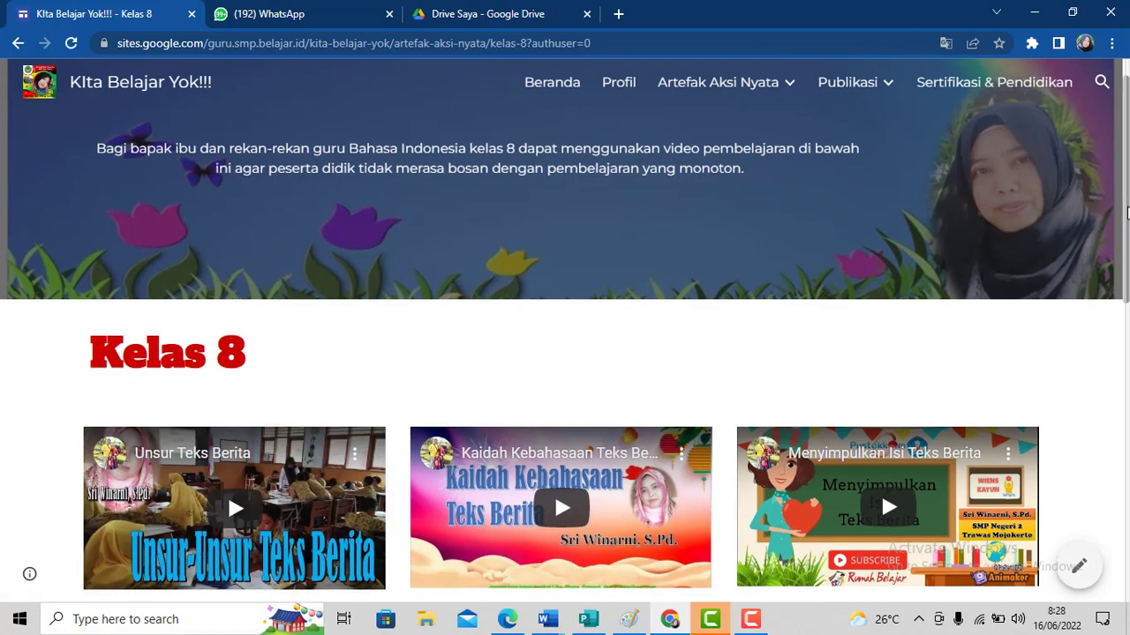
mouse_move(1127, 212)
mouse_down()
mouse_move(1128, 228)
mouse_move(1128, 209)
mouse_up()
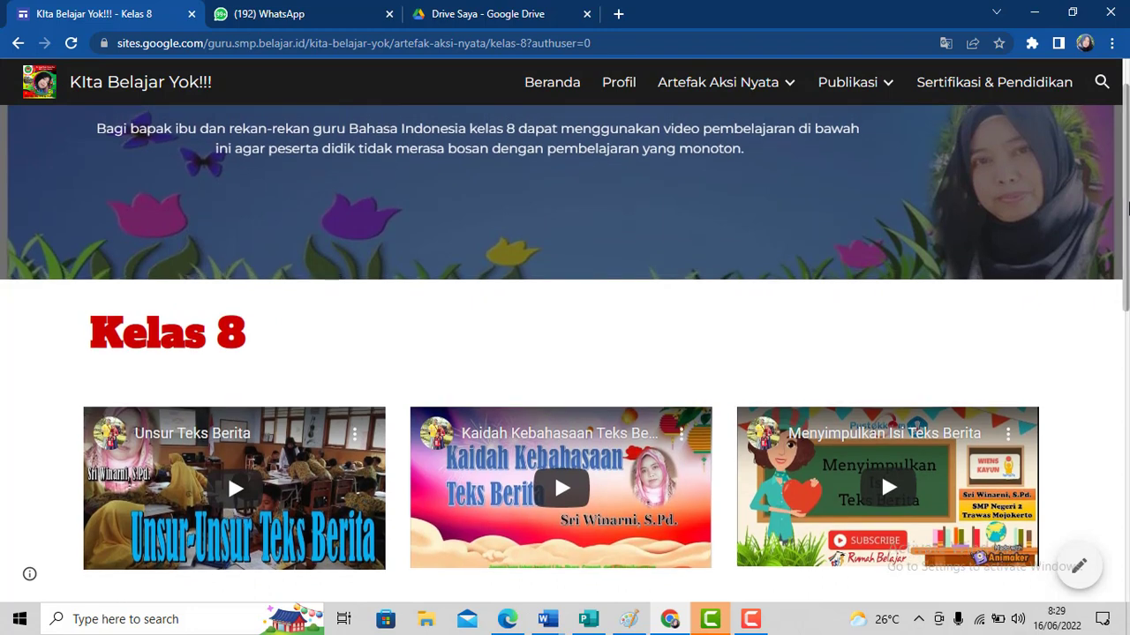
mouse_move(1128, 208)
mouse_down()
mouse_move(1128, 296)
mouse_move(1128, 196)
mouse_up()
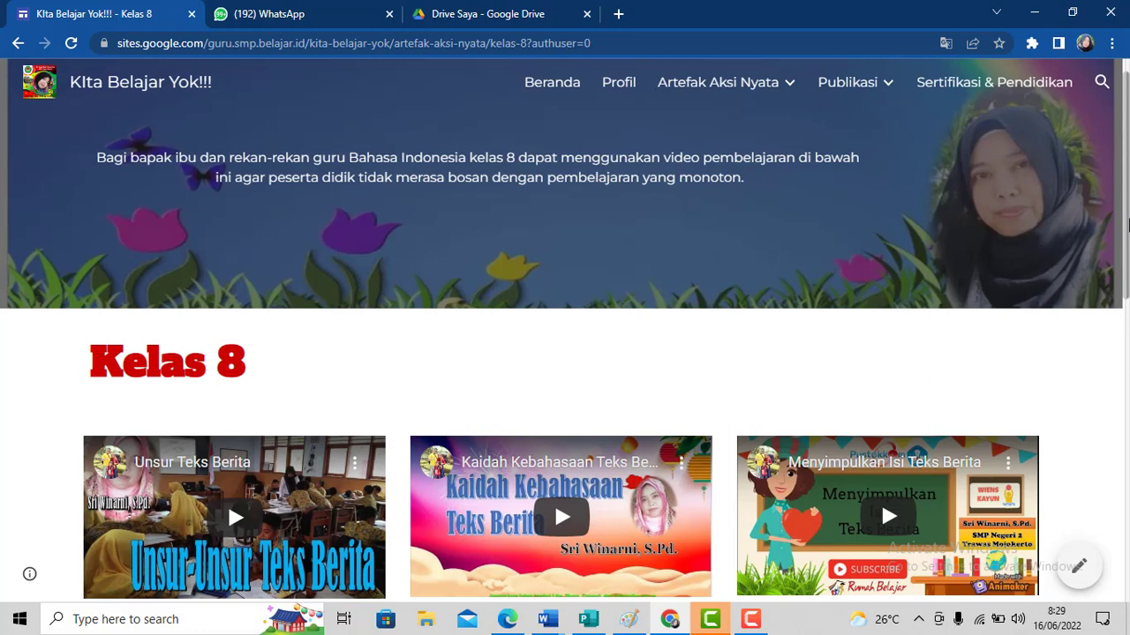
drag(1127, 217, 1127, 331)
scroll(1127, 331, up, 3)
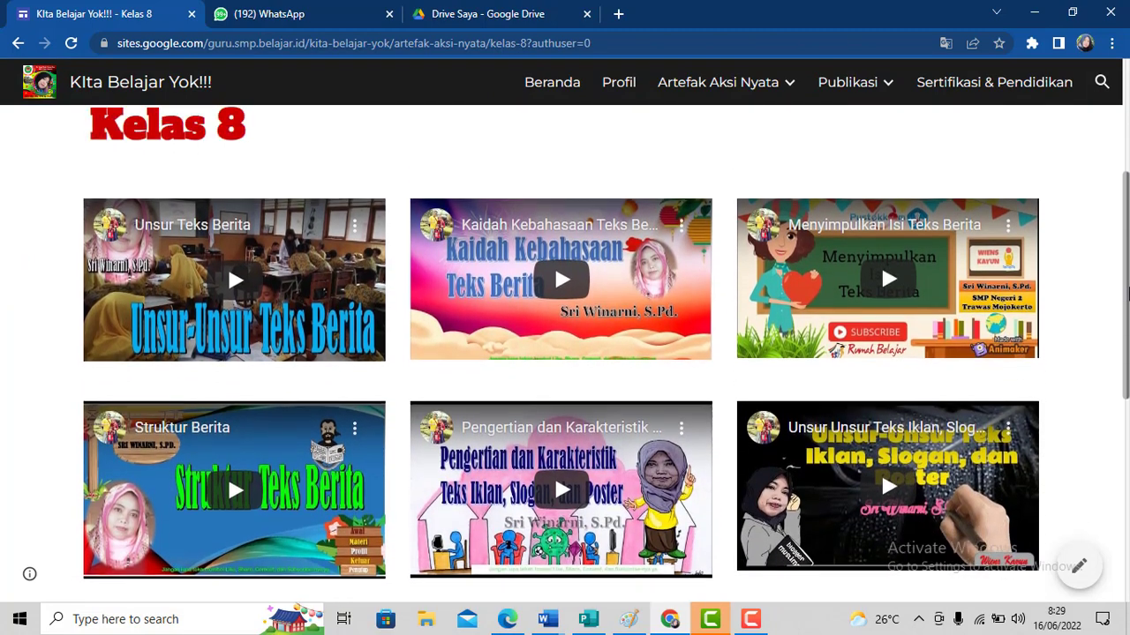
Open the Tutorial page from Artefak Aksi Nyata and scroll through it.
click(784, 89)
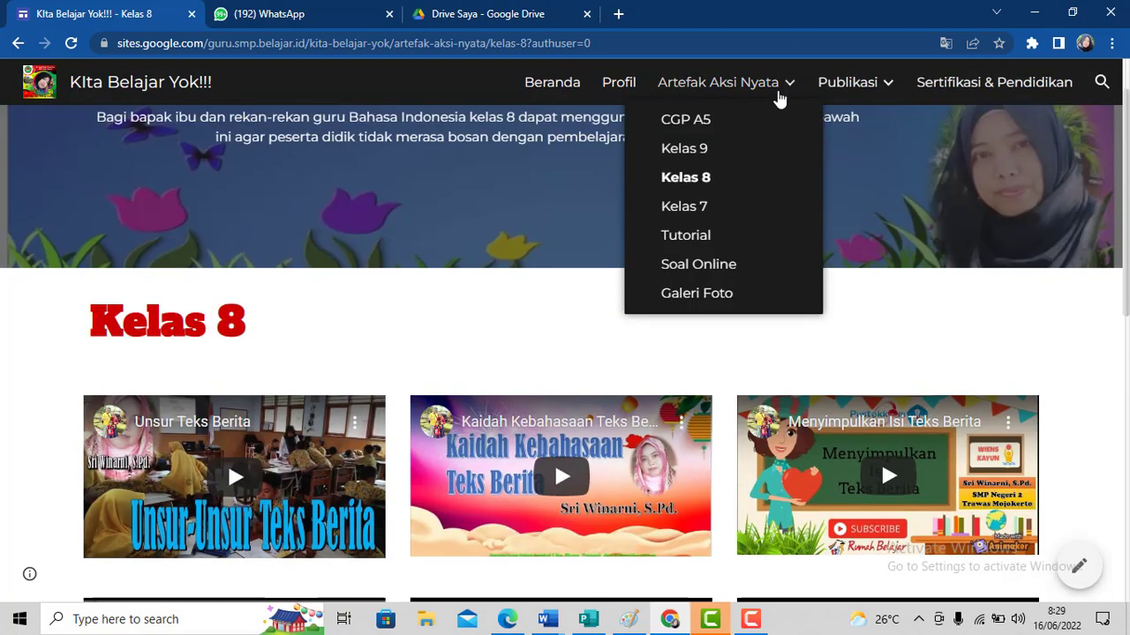
click(697, 252)
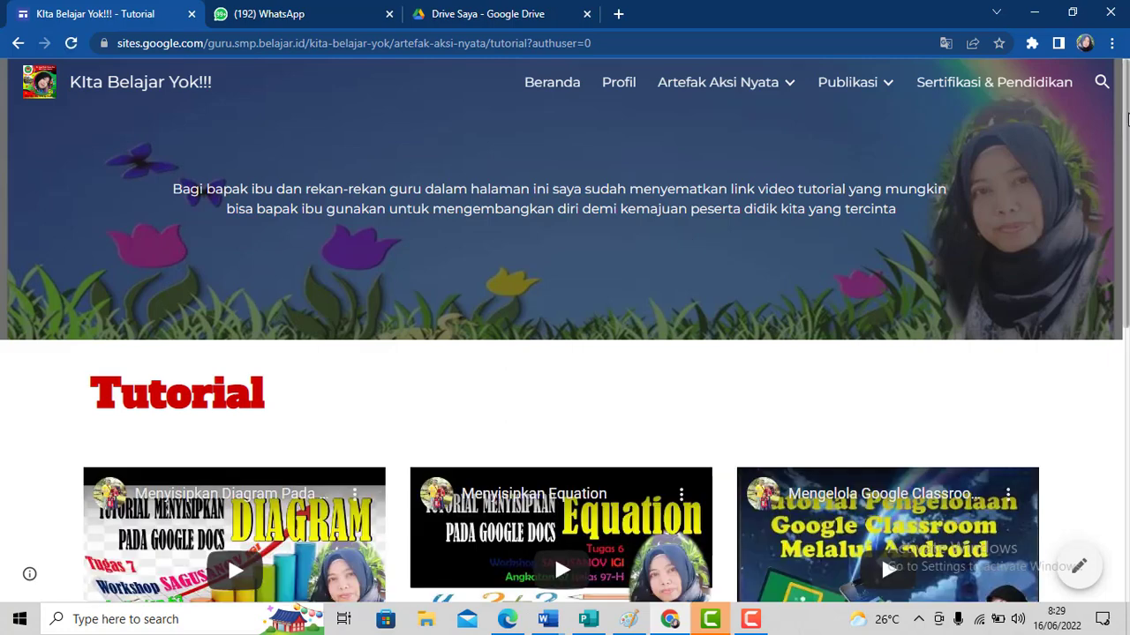
drag(1127, 119, 1127, 234)
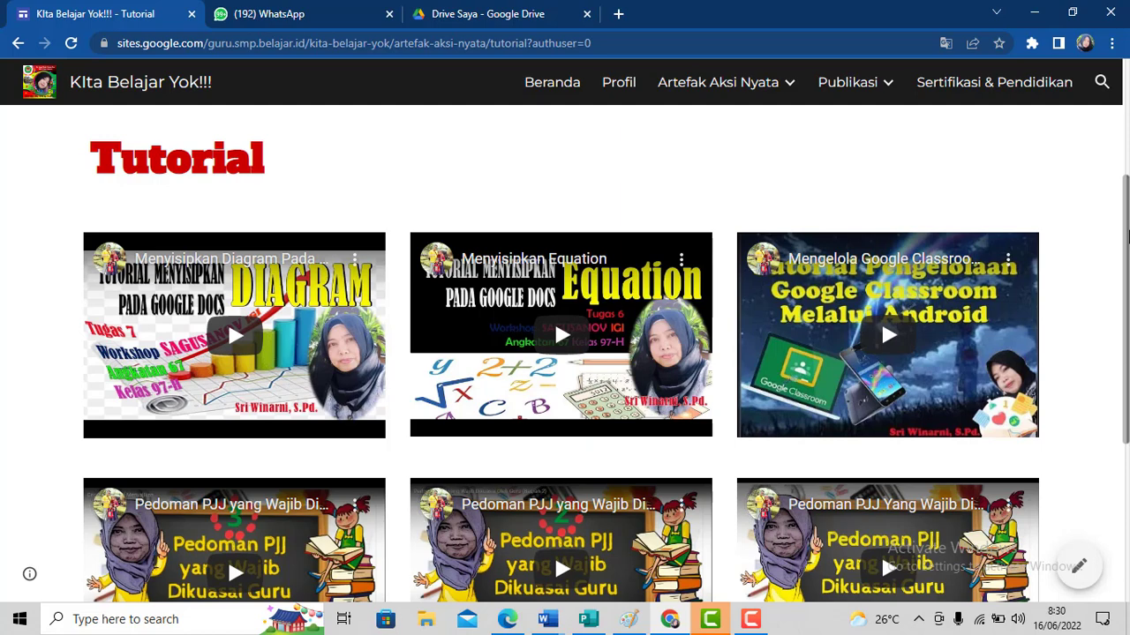
mouse_move(1127, 236)
mouse_down()
mouse_move(1126, 360)
mouse_move(1126, 244)
mouse_up()
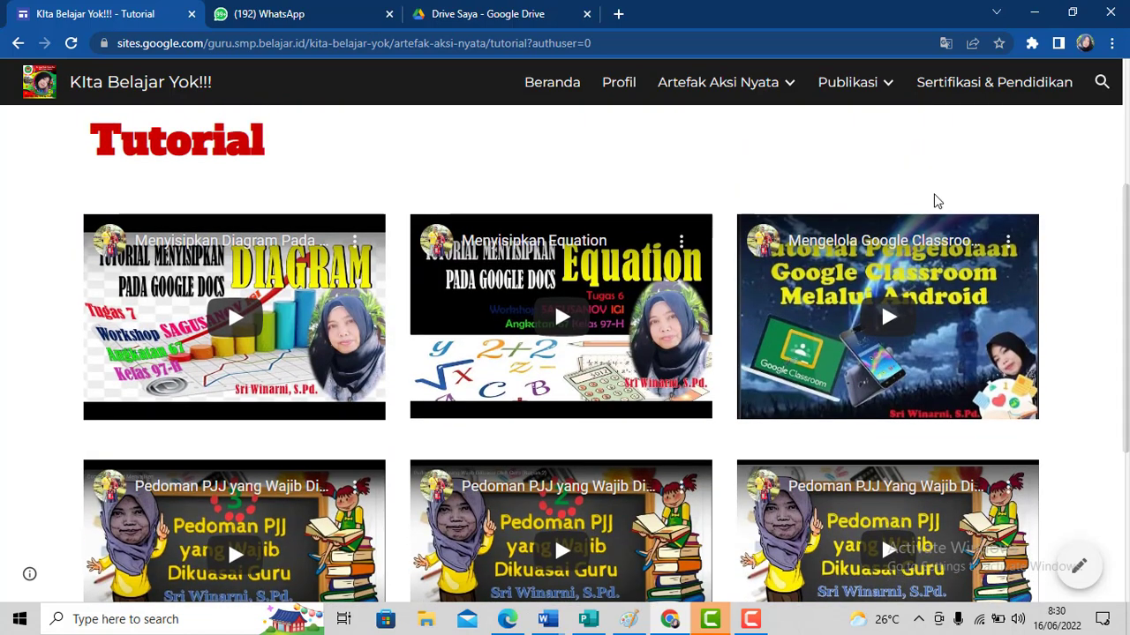
Open the Soal Online page and scroll to the Literasi AKM 2021/2022 practice quiz.
mouse_move(787, 84)
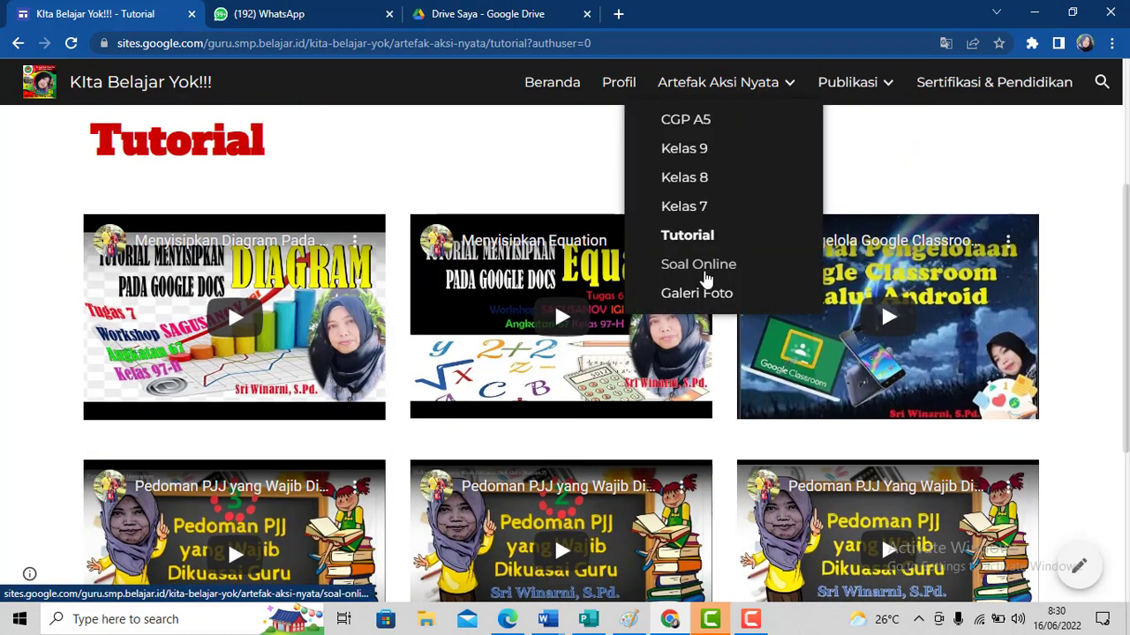
click(704, 278)
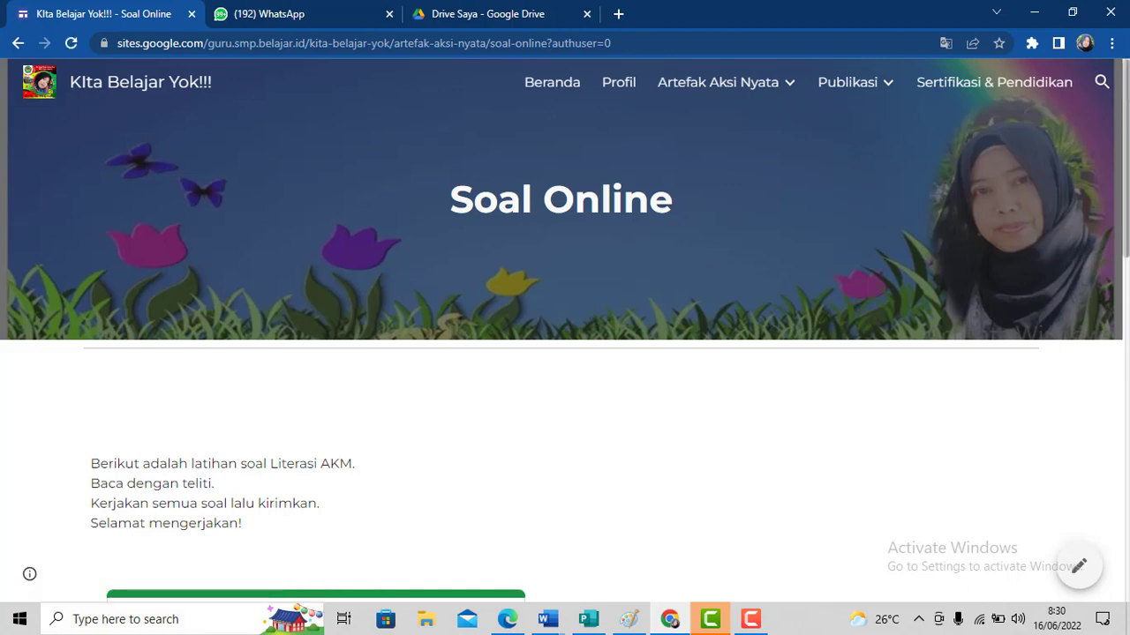
drag(1128, 115, 1128, 244)
scroll(961, 141, up, 2)
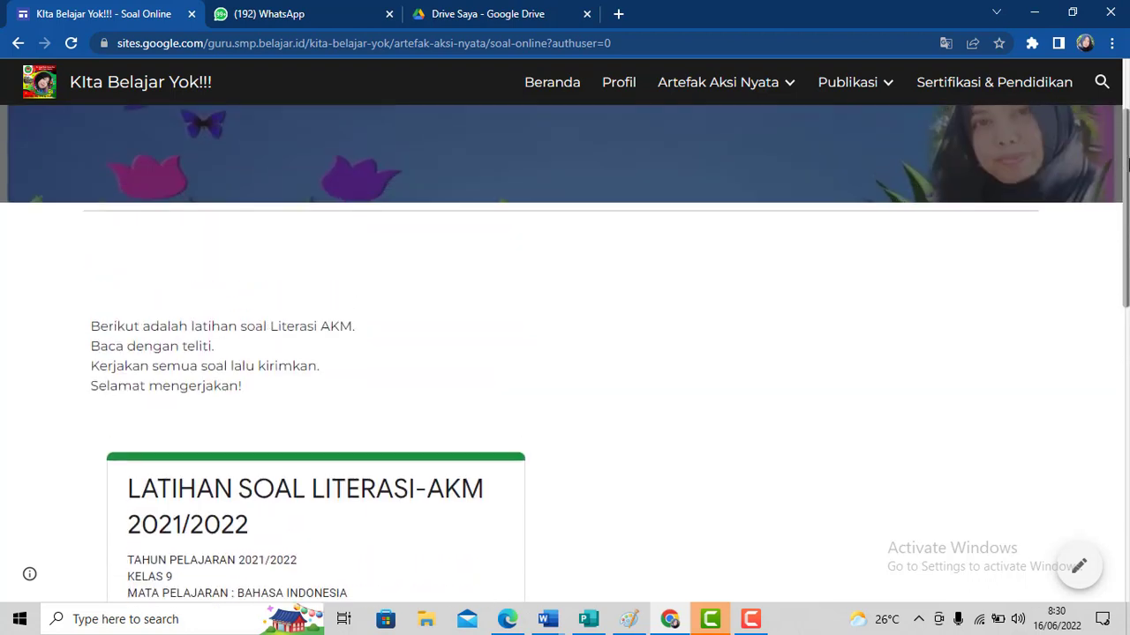
click(888, 89)
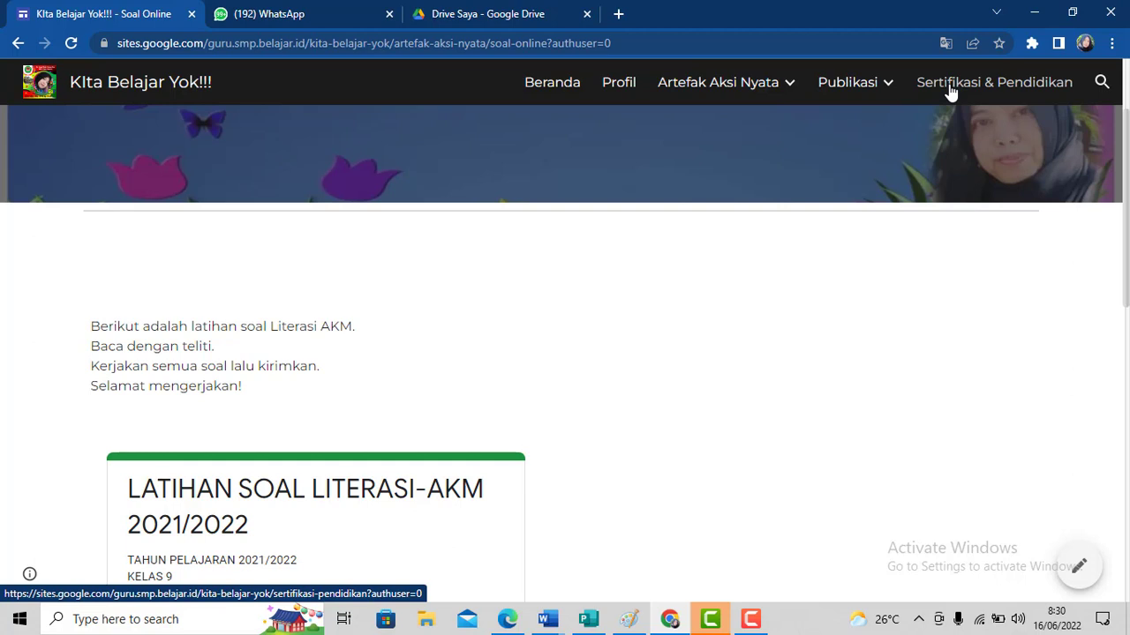
drag(1127, 142, 1128, 109)
mouse_move(796, 89)
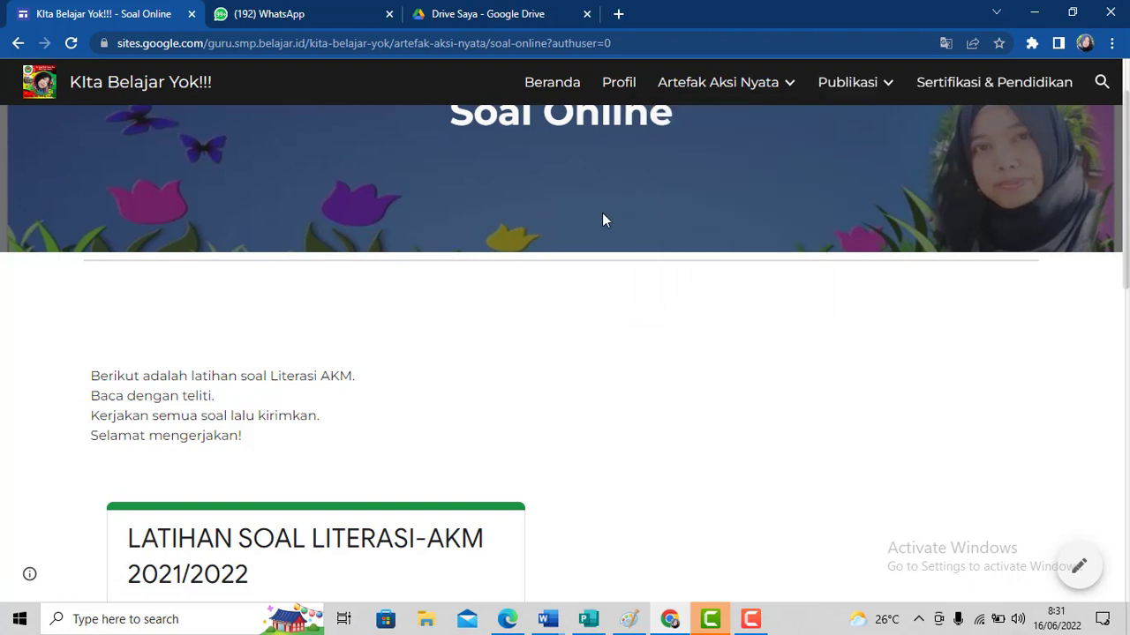
In Google Drive, create a new Google Sites site from Drive Saya > Lainnya.
click(521, 22)
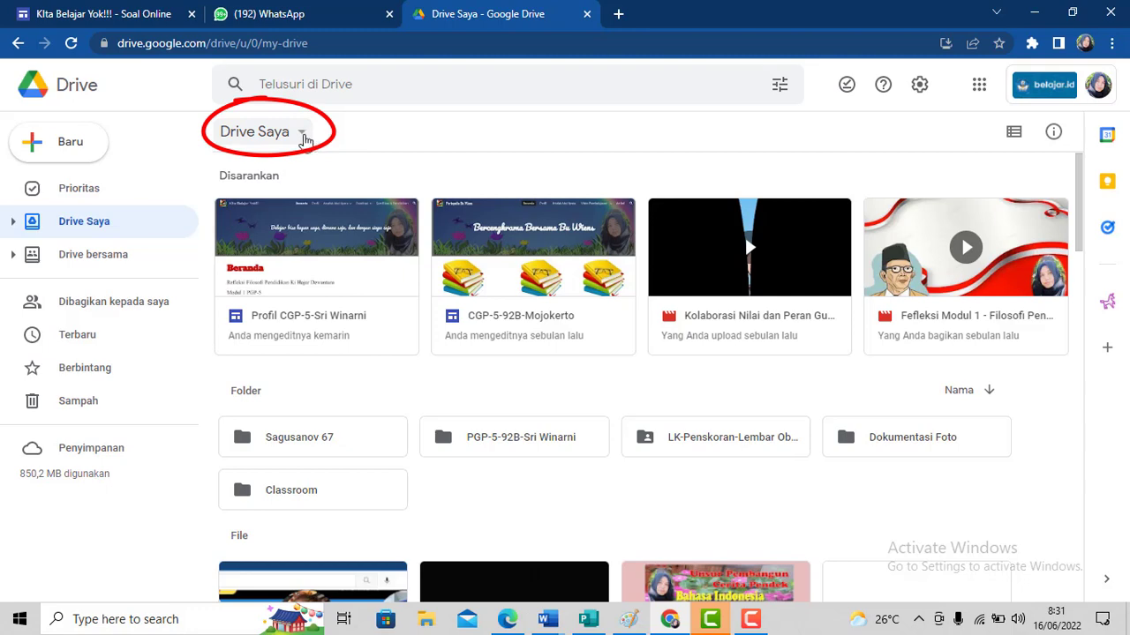
click(303, 137)
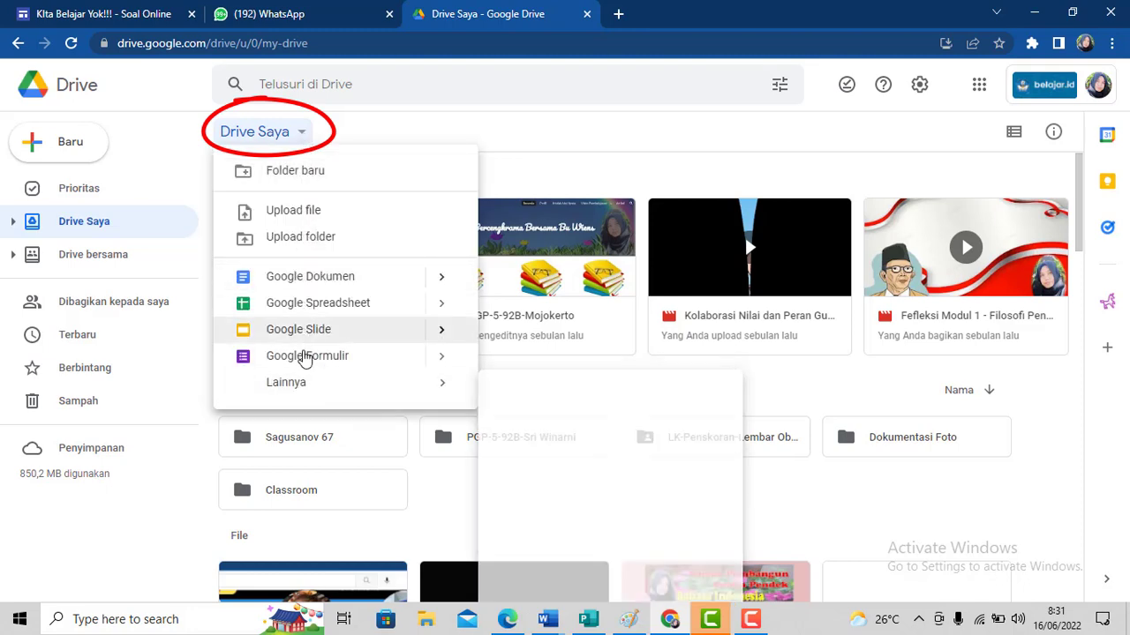
mouse_move(403, 392)
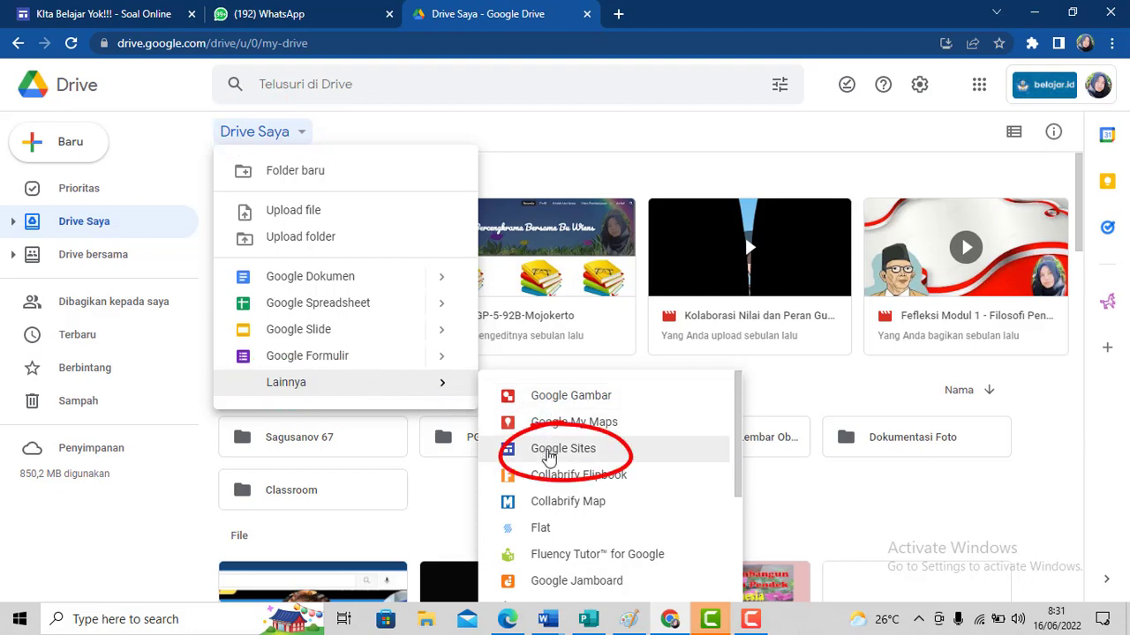
click(549, 457)
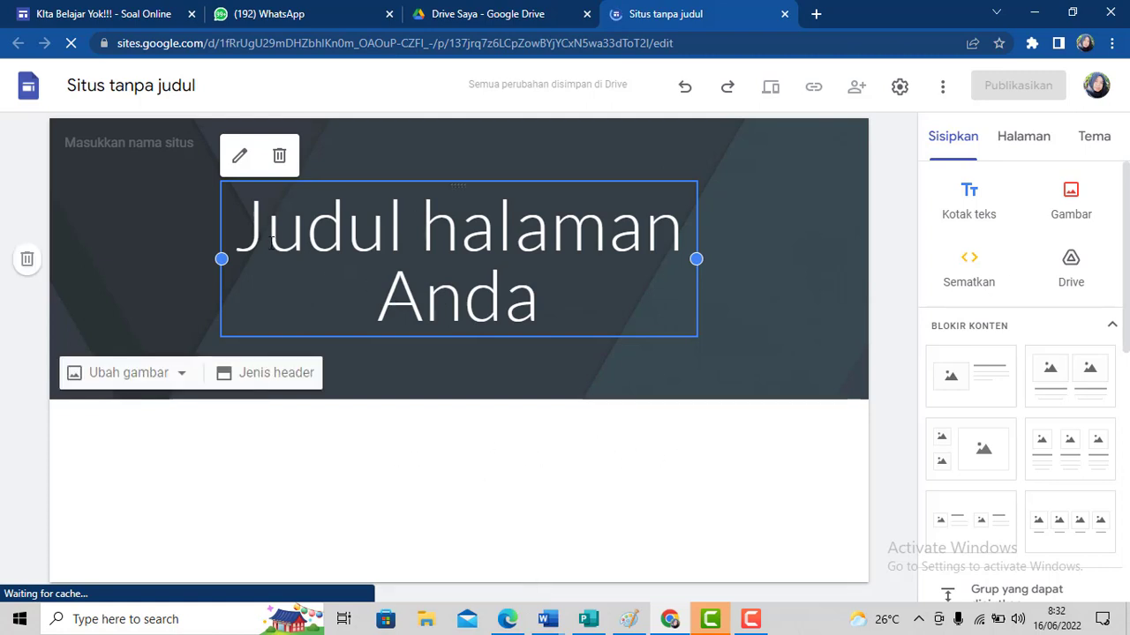
Replace the placeholder page title with 'PORTOPOLIO CGP BU WIEN'.
click(256, 239)
drag(251, 237, 552, 292)
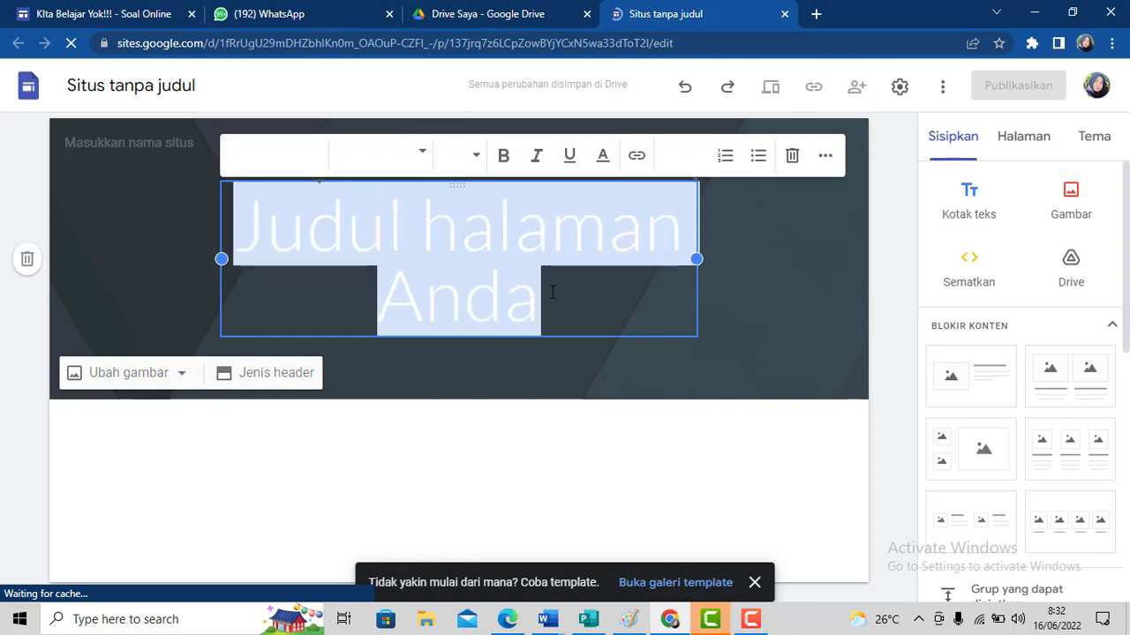
text(PORTO)
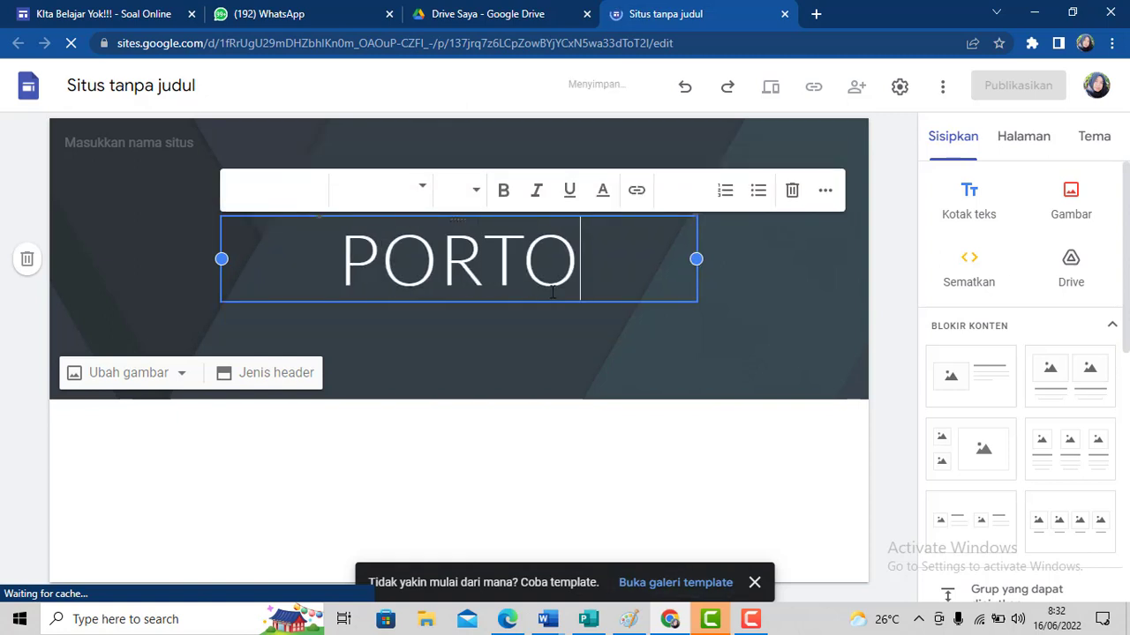
text(POLI)
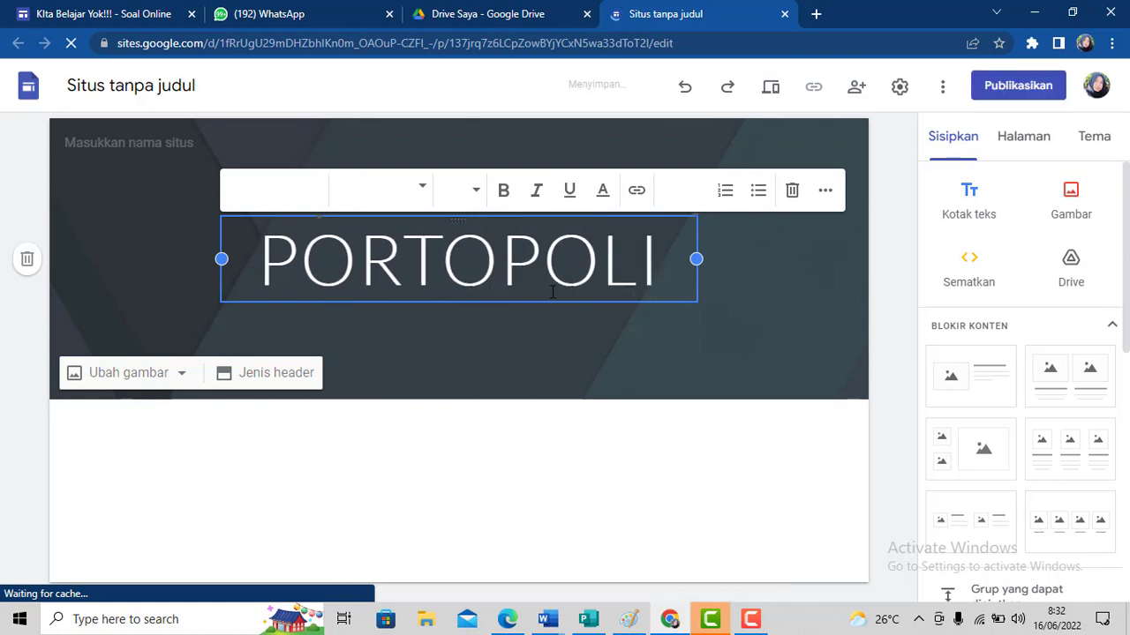
text(O)
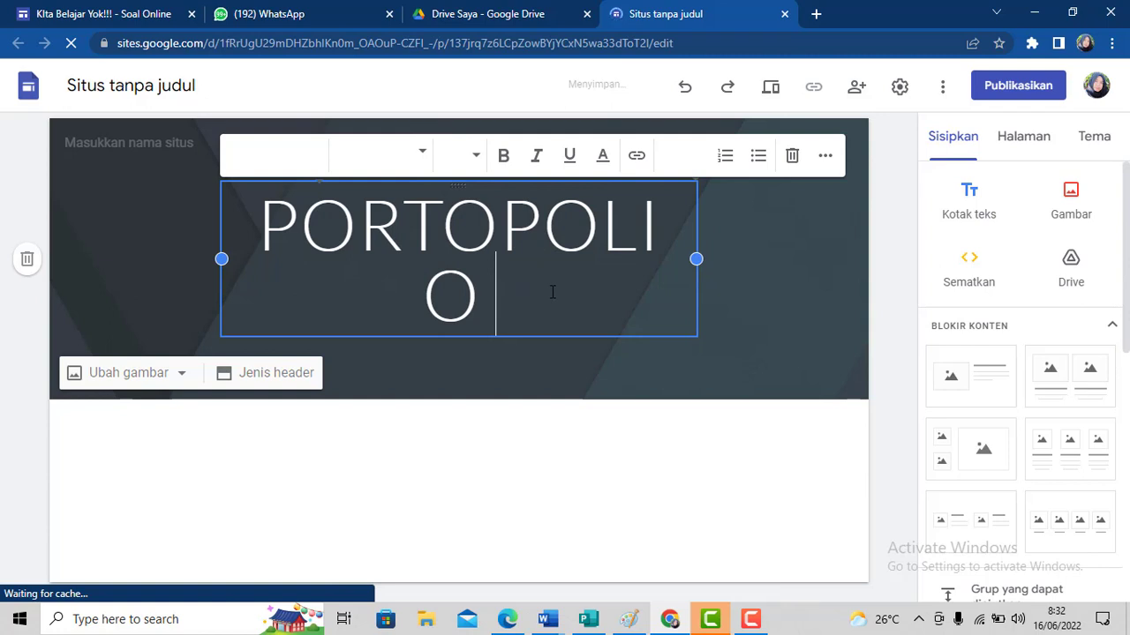
text( CGP)
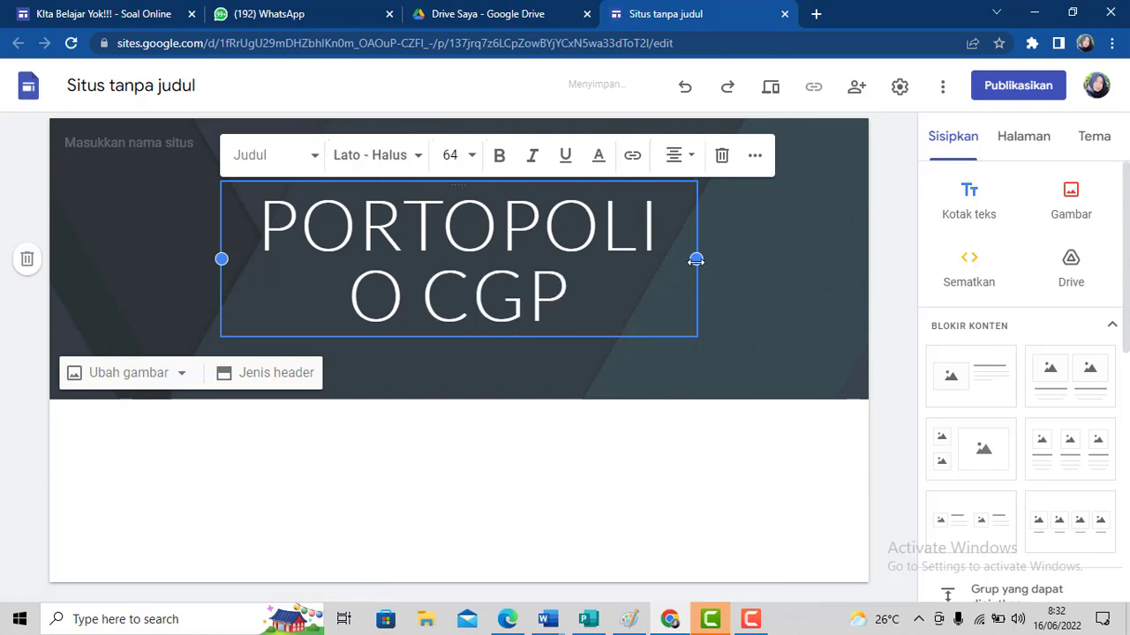
drag(696, 259, 758, 258)
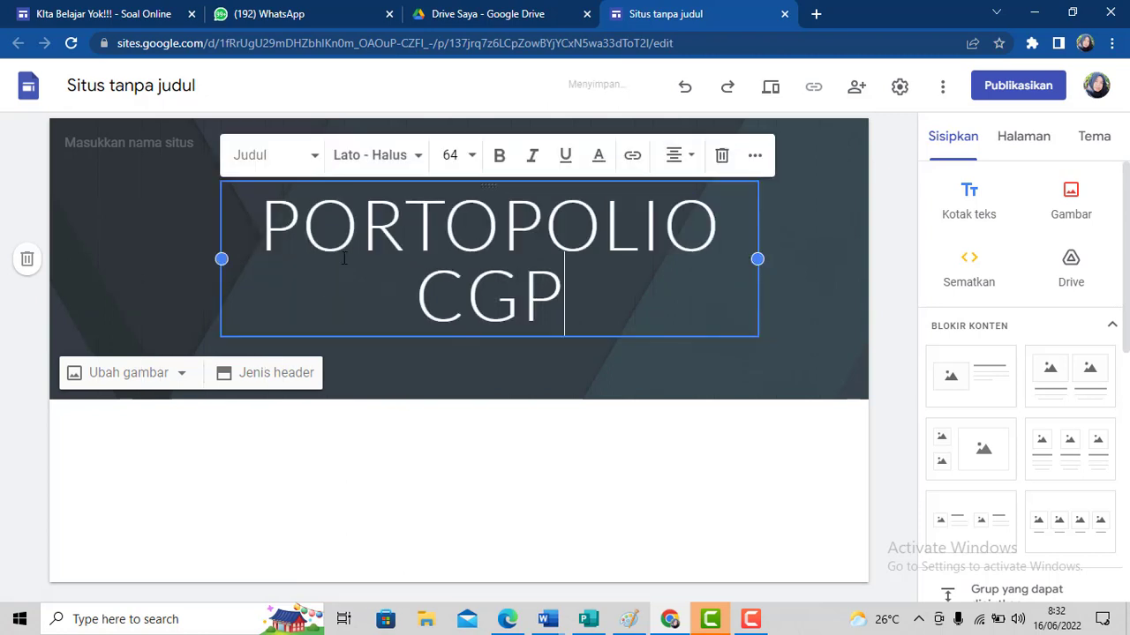
drag(222, 258, 214, 264)
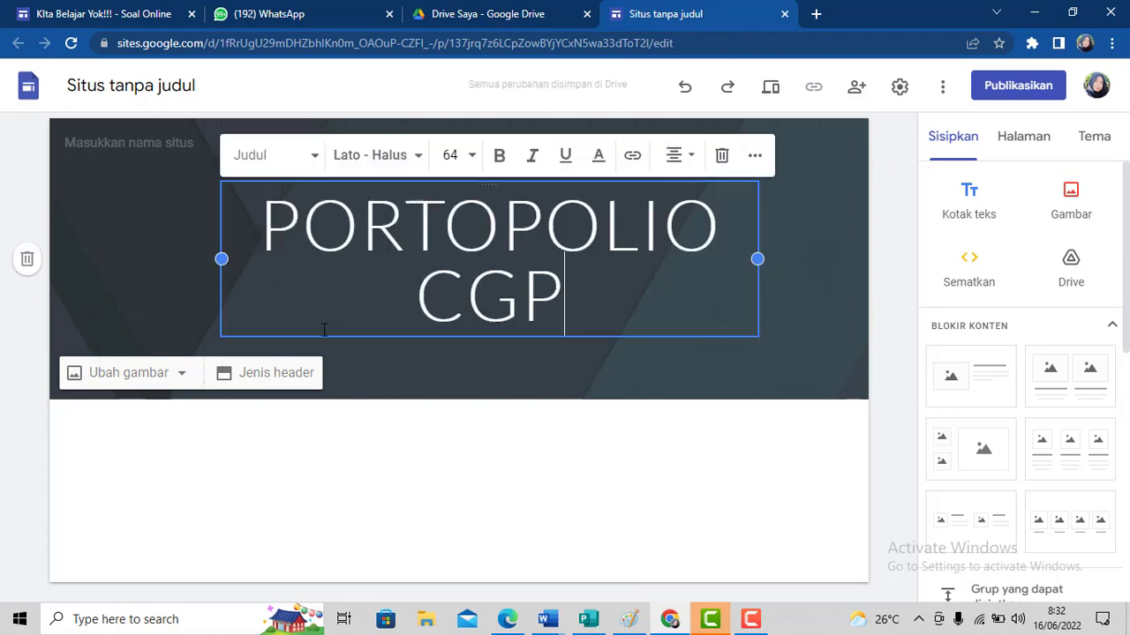
drag(309, 343, 303, 342)
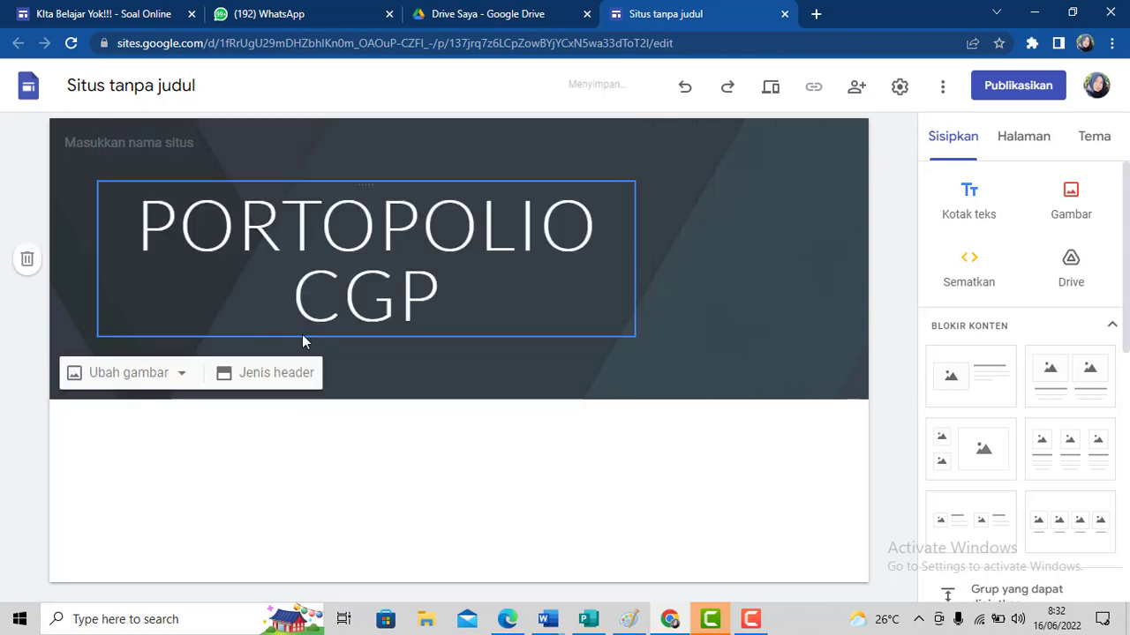
click(454, 300)
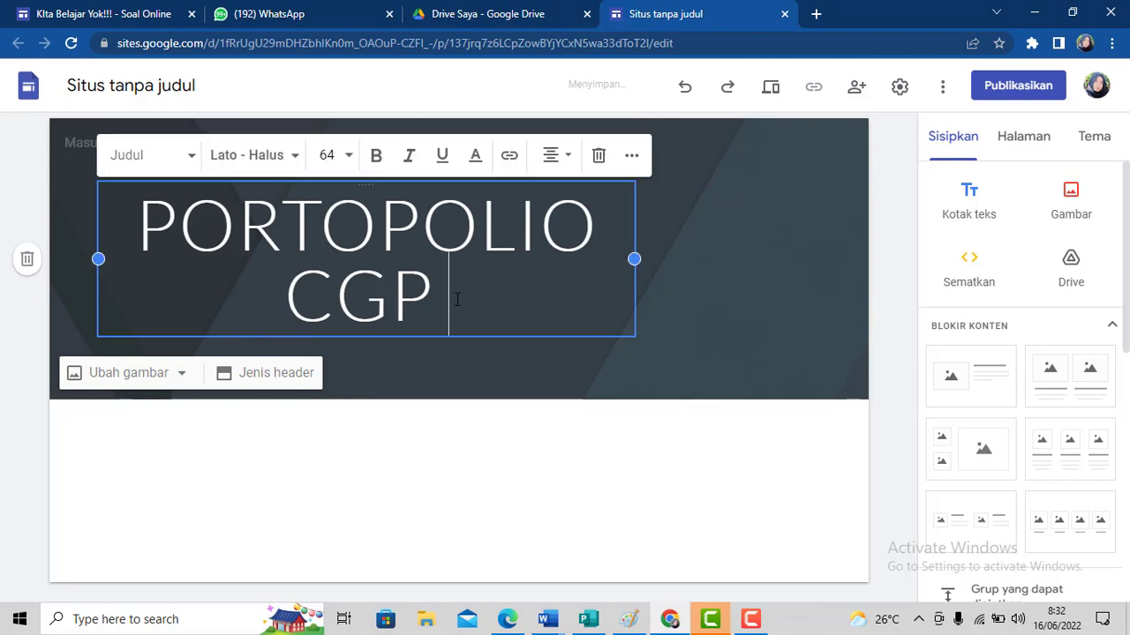
text(BU)
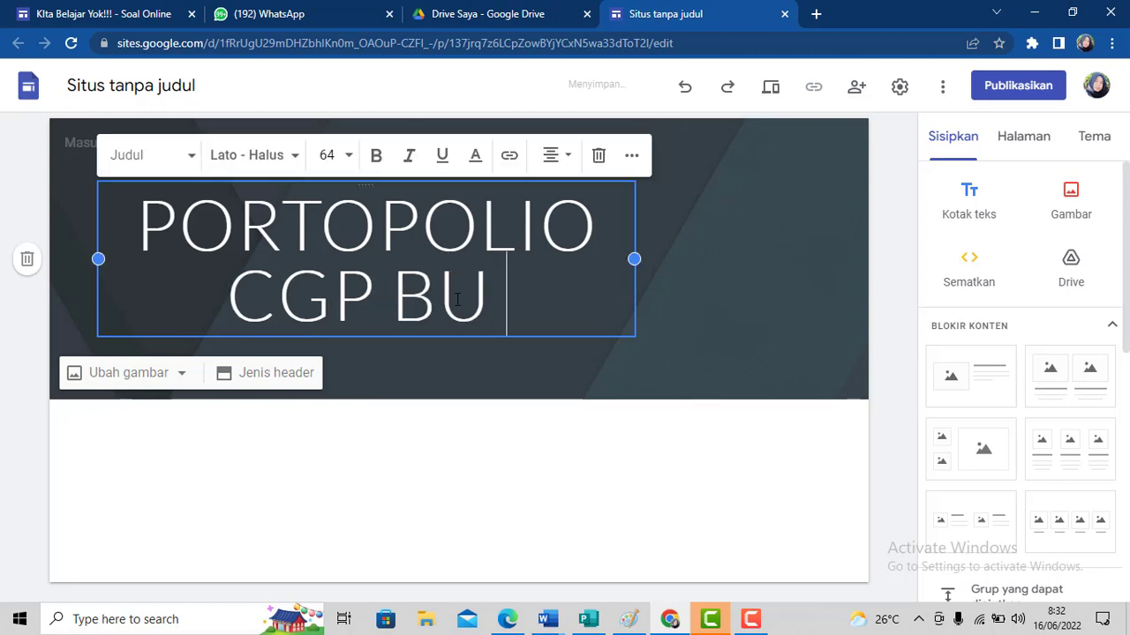
text( WIEN)
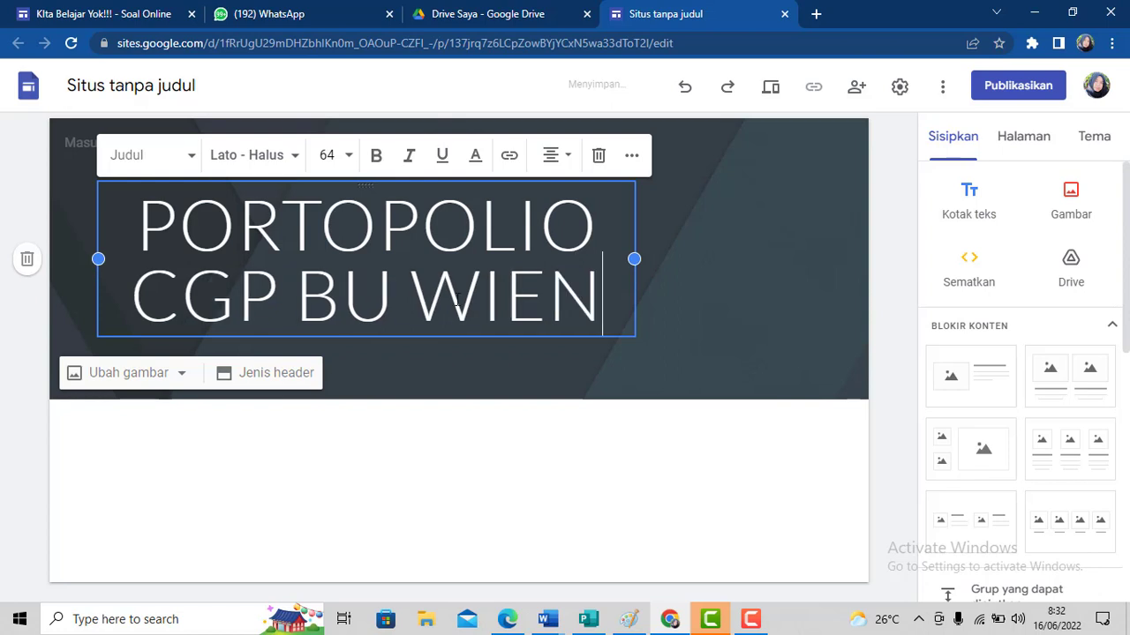
click(593, 344)
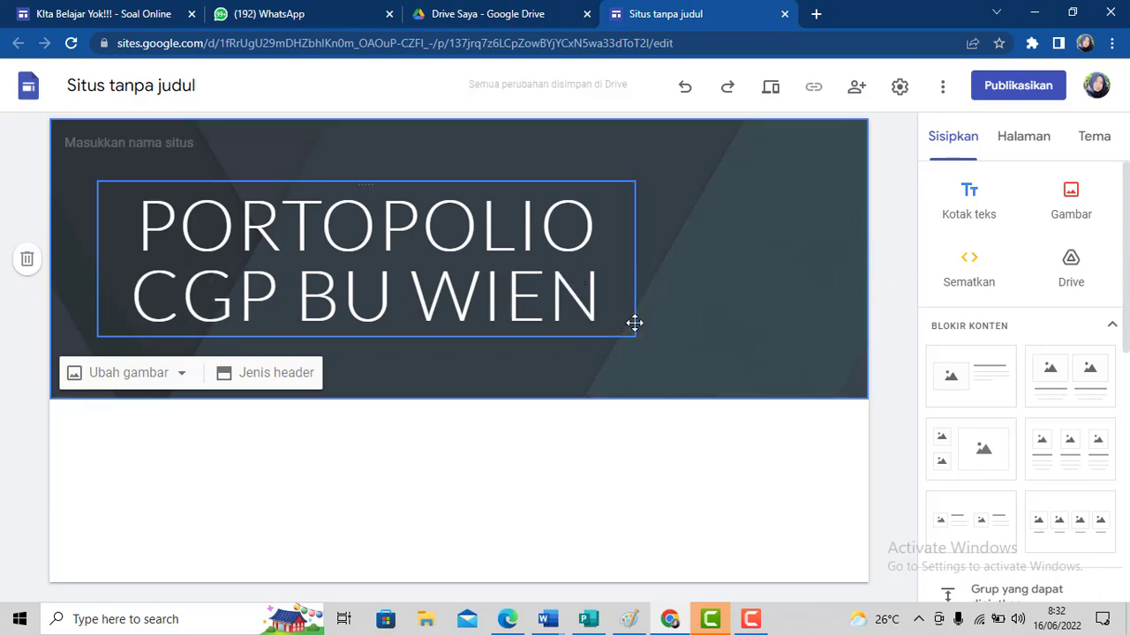
Widen the title box on both sides so the title wraps onto two lines.
click(558, 328)
key(ctrl+z)
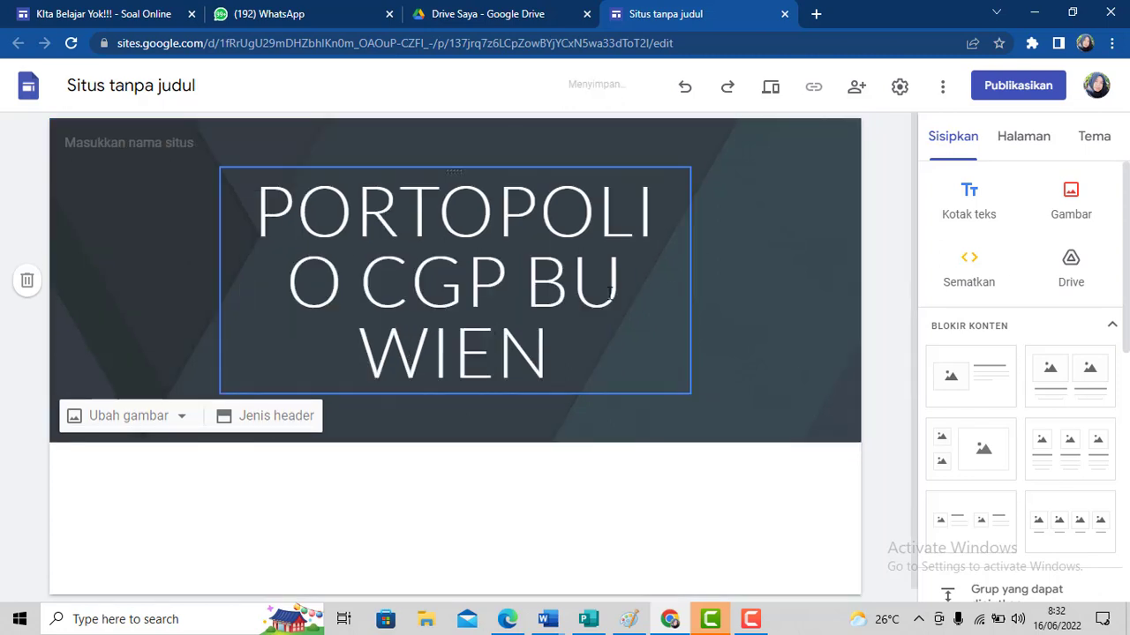
click(689, 283)
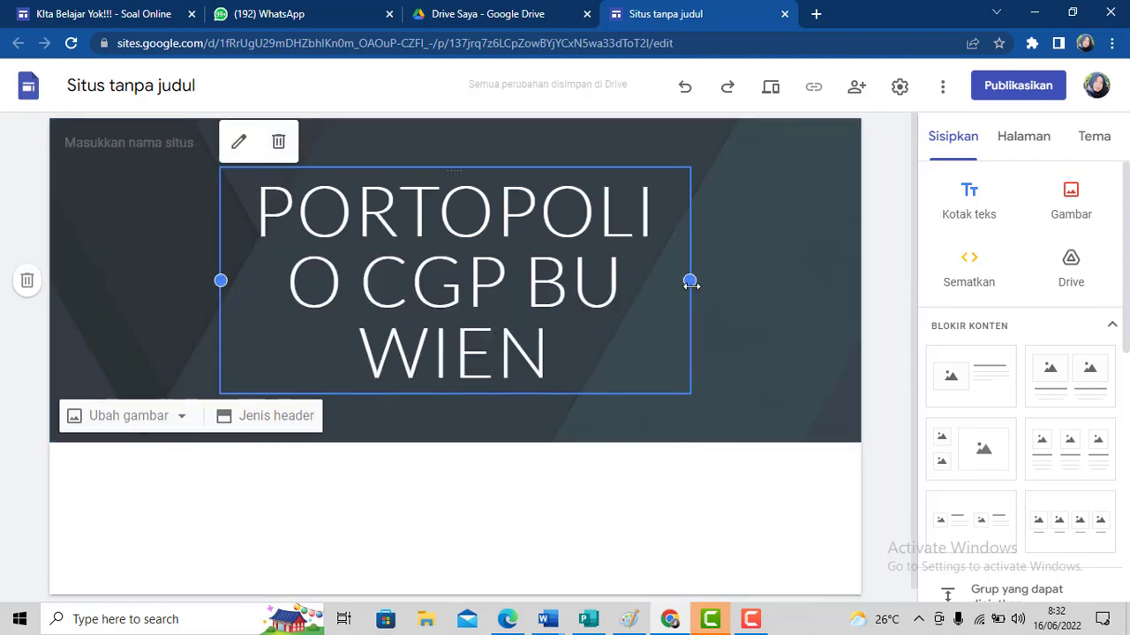
drag(690, 282, 758, 291)
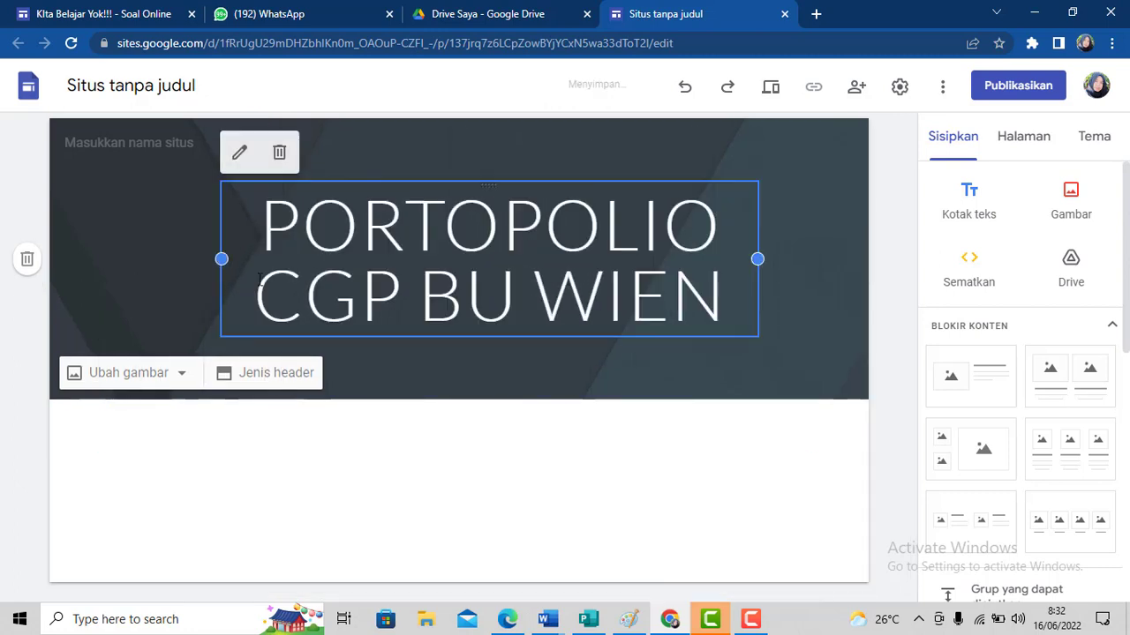
drag(221, 260, 103, 262)
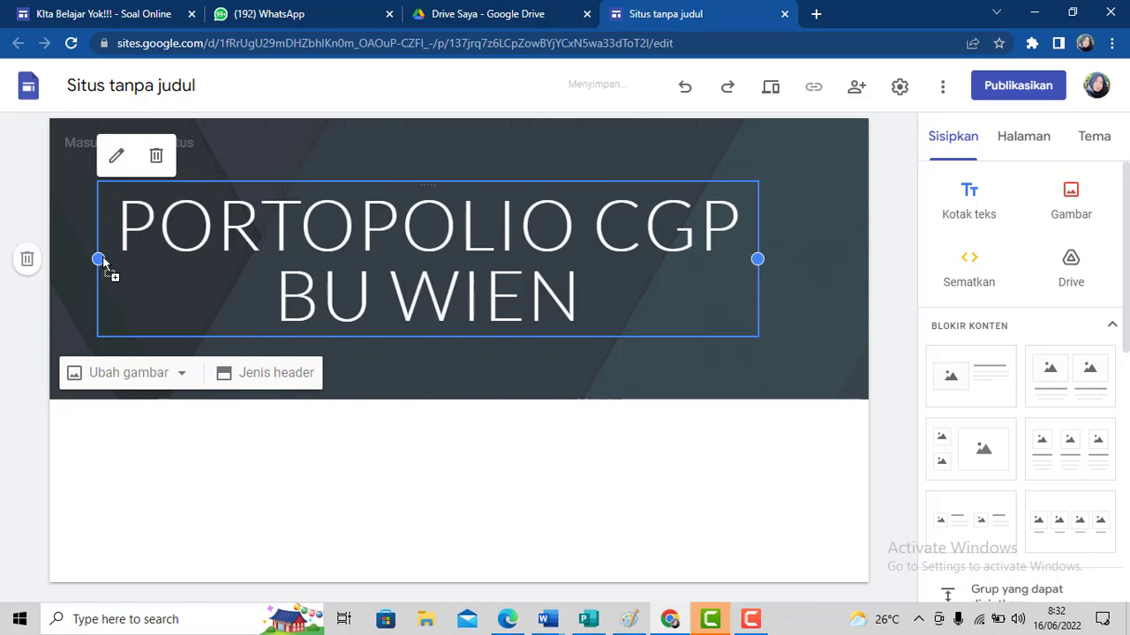
click(118, 166)
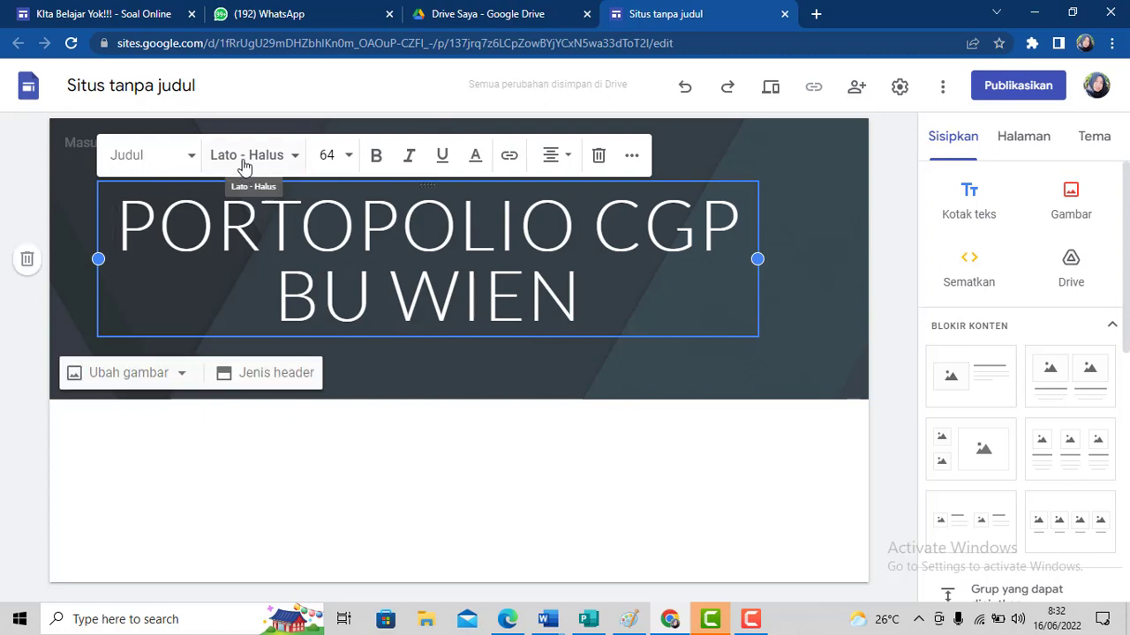
Add Anton through More fonts and apply it to the header title.
click(298, 165)
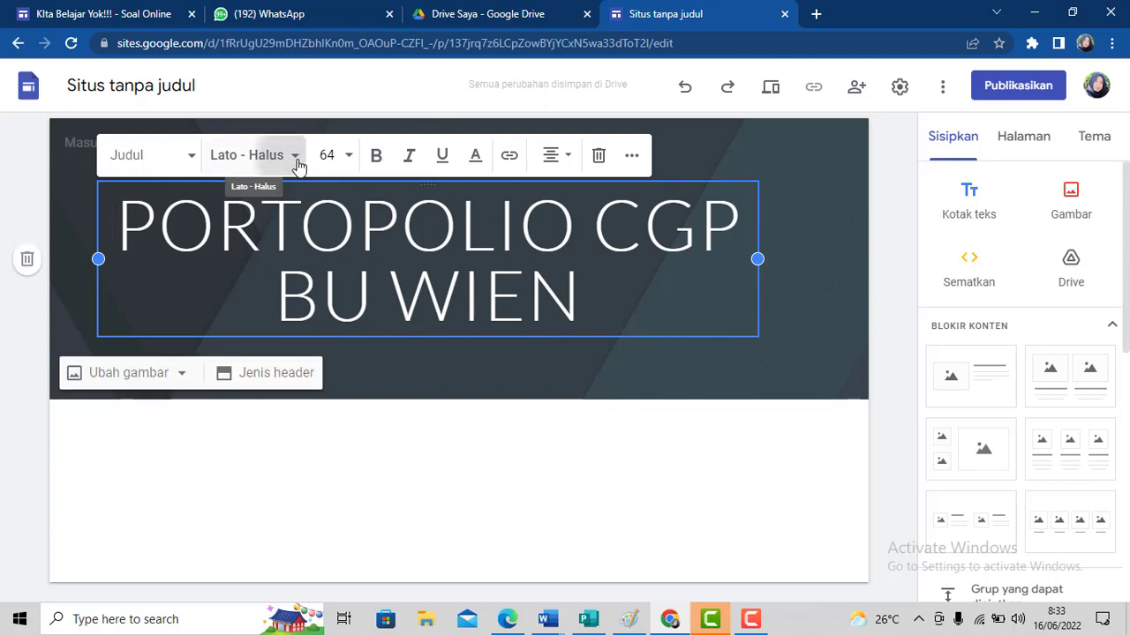
click(297, 164)
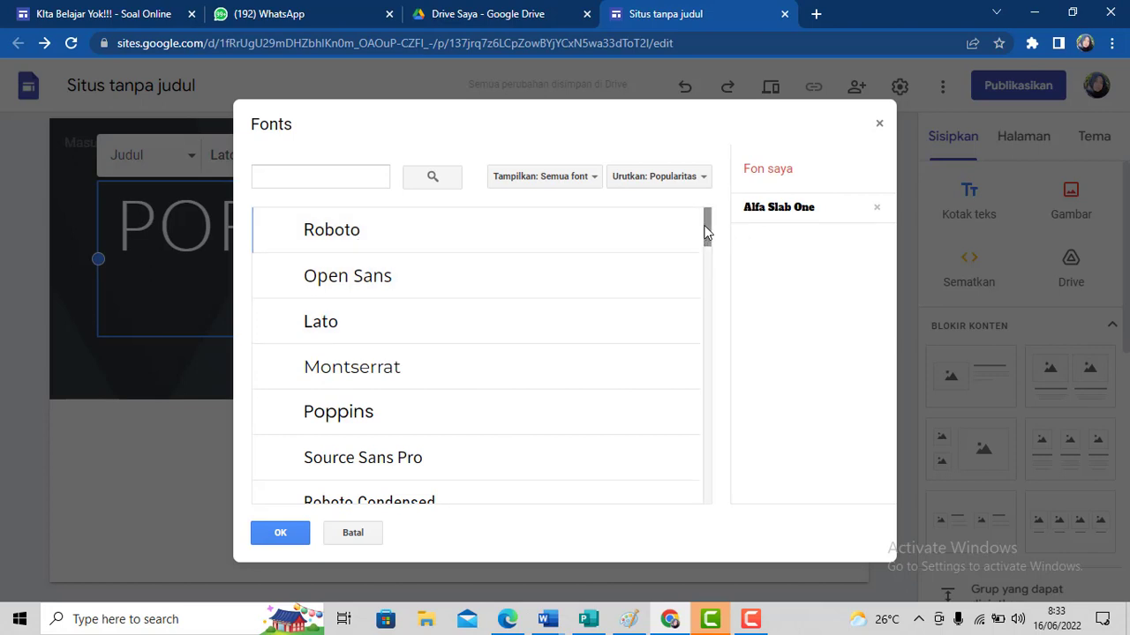
drag(706, 231, 711, 442)
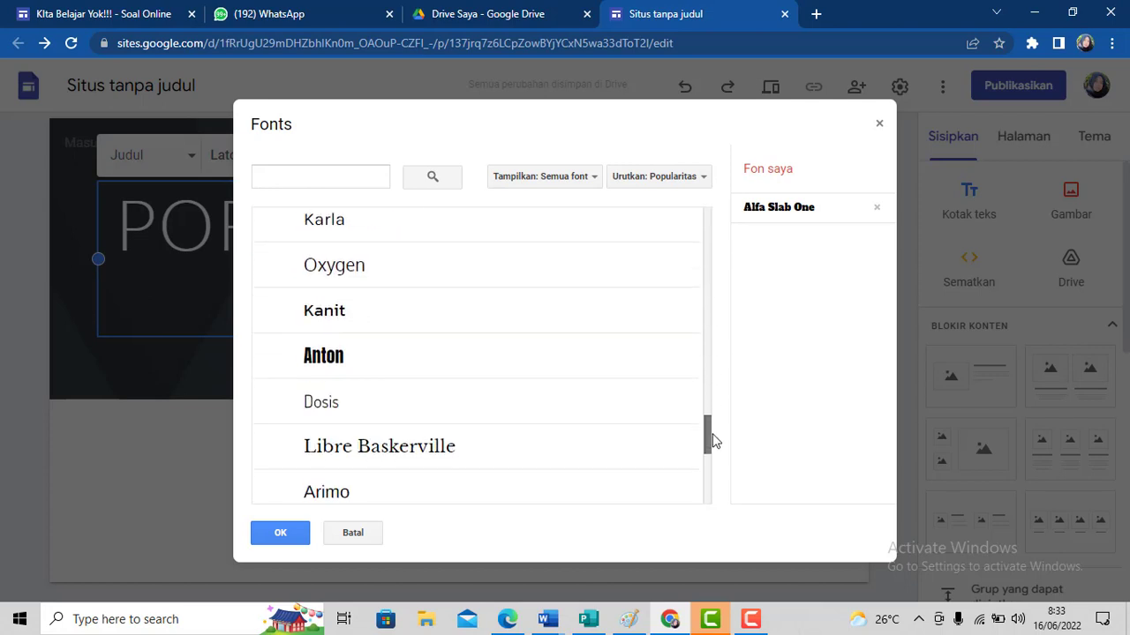
click(316, 362)
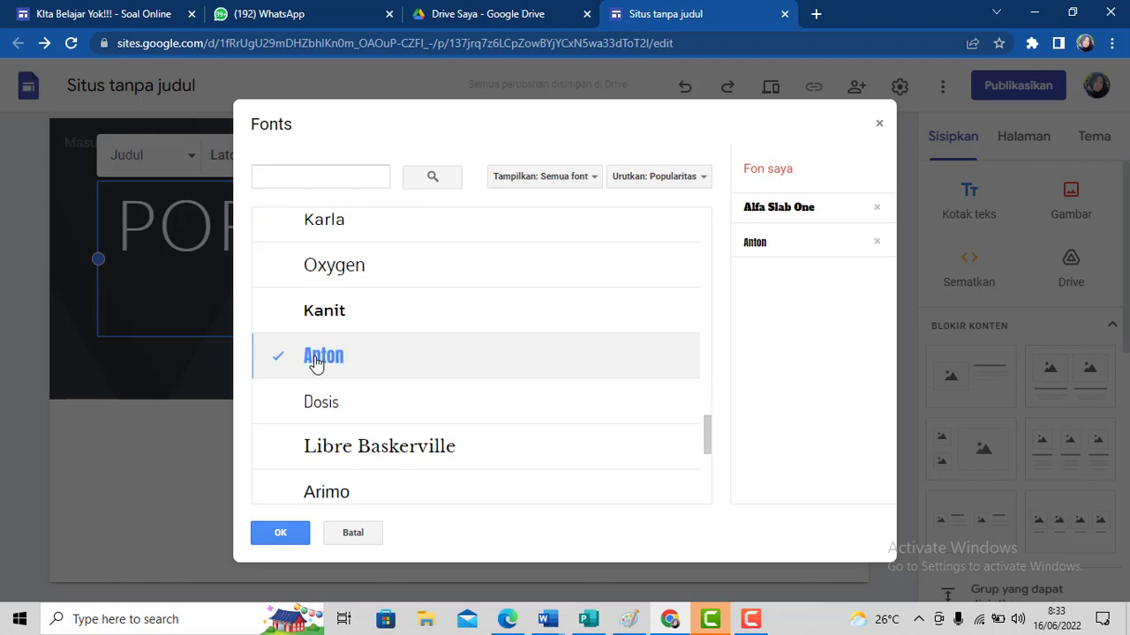
click(280, 534)
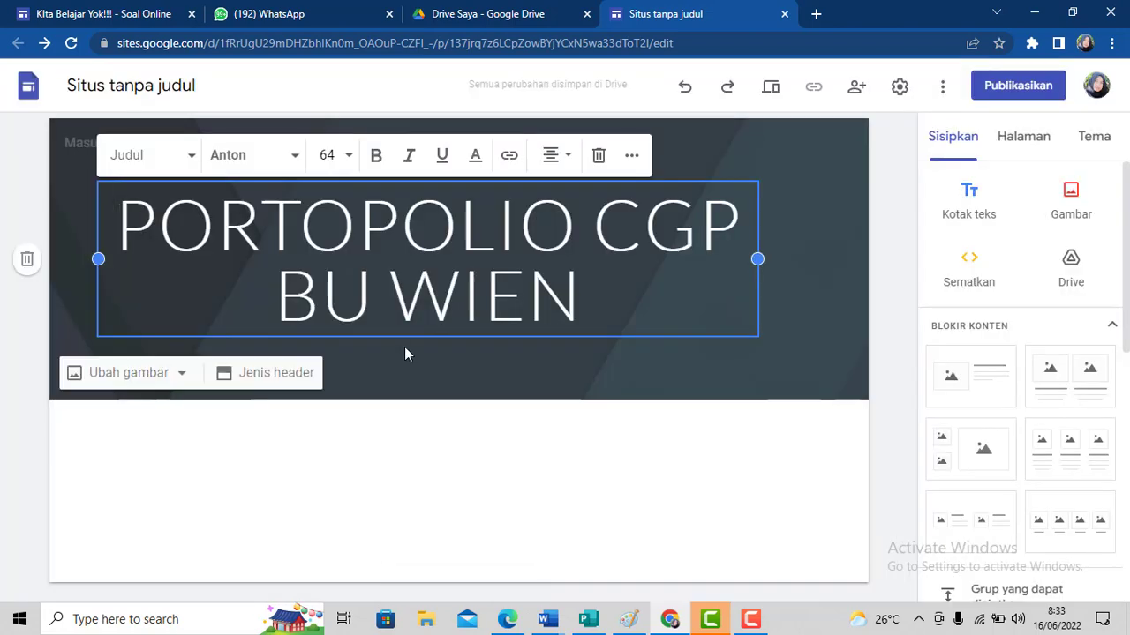
Set the whole title to bold Alfa Slab One.
drag(116, 225, 682, 275)
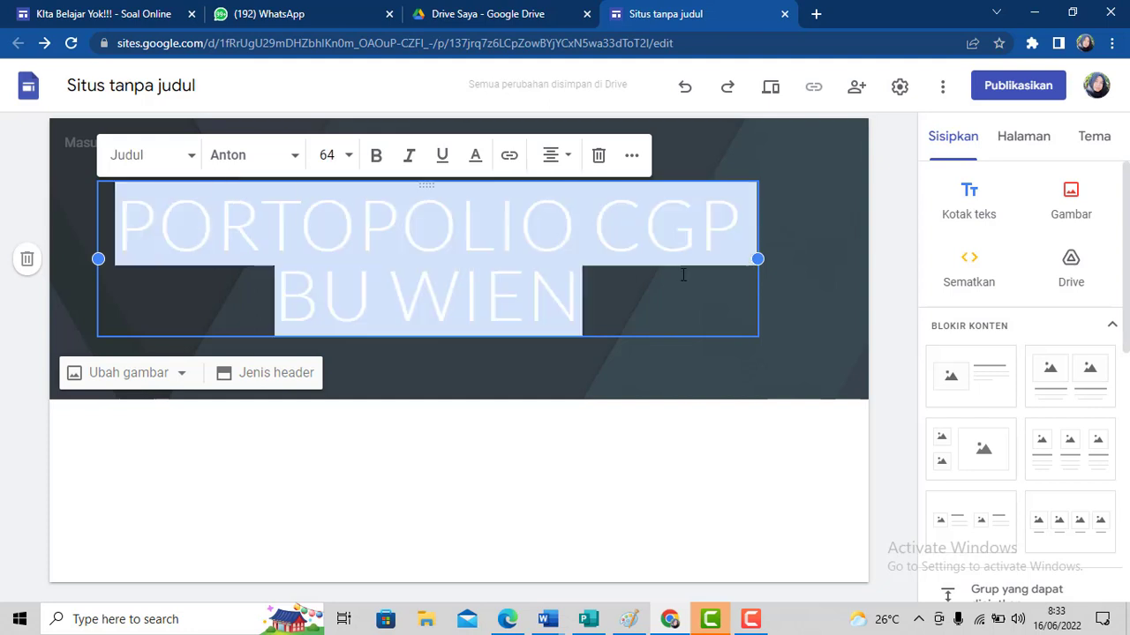
click(297, 157)
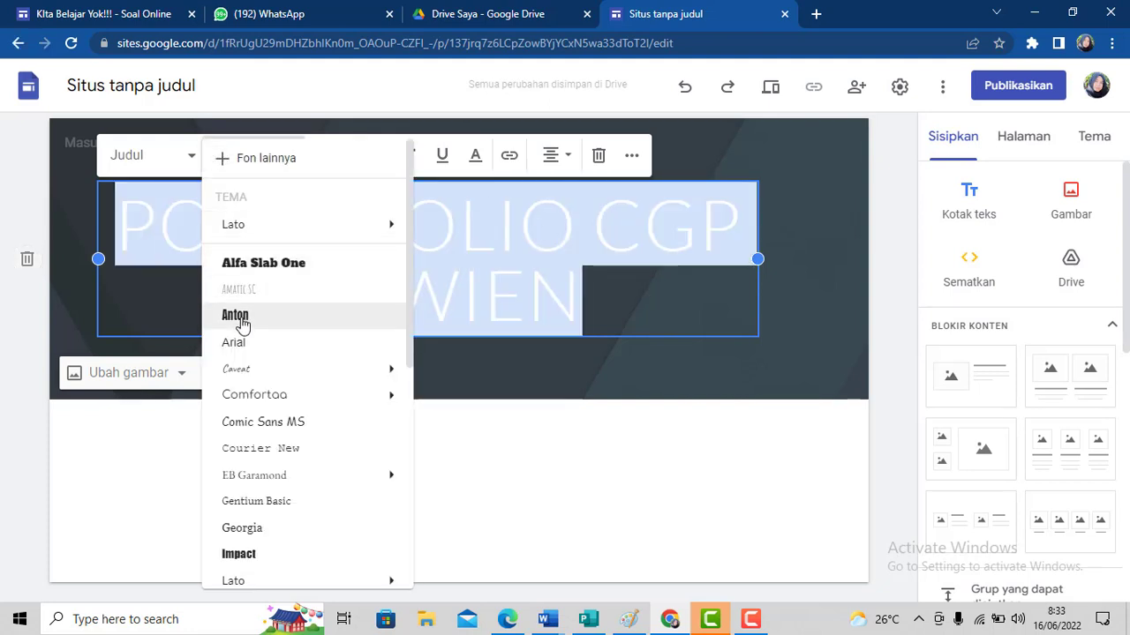
click(265, 264)
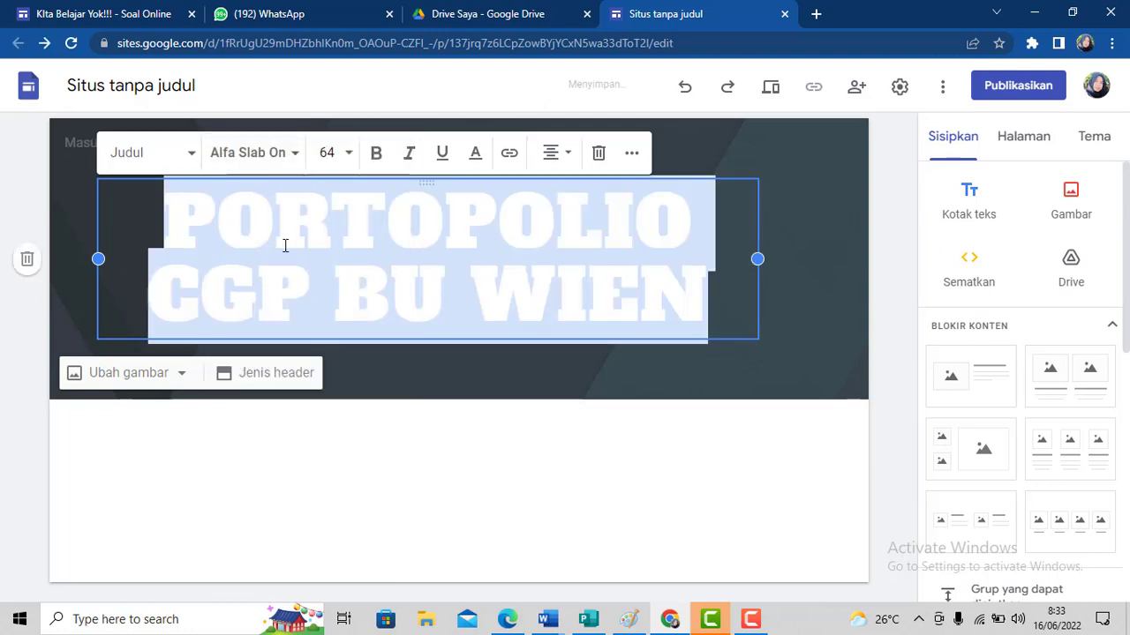
click(377, 162)
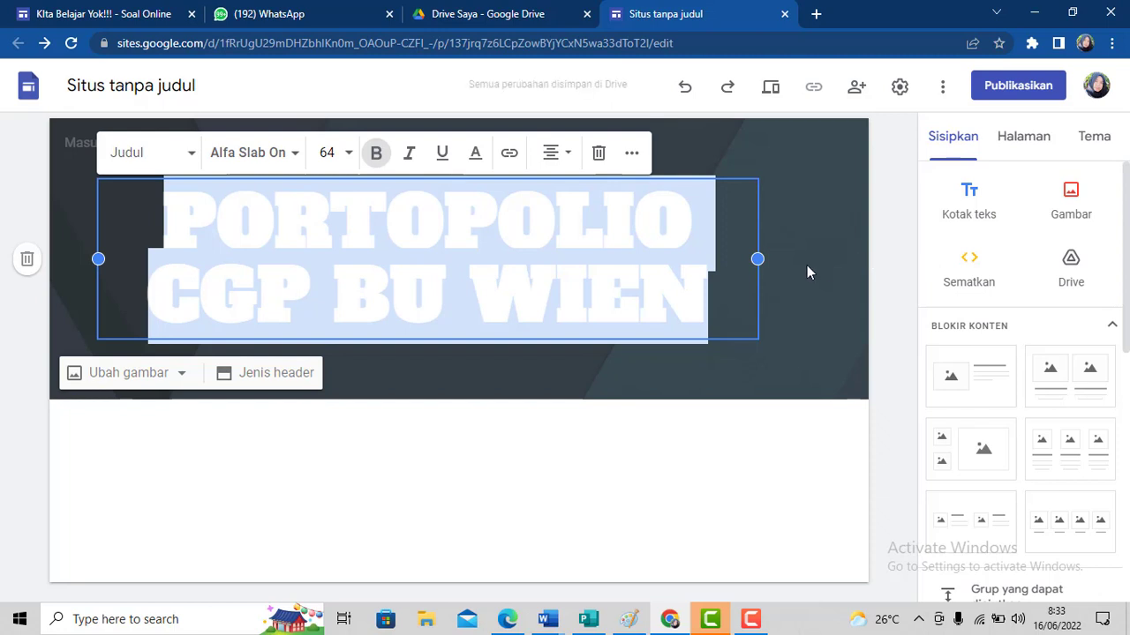
Make the title red at size 48 and narrow its box so it wraps.
click(476, 157)
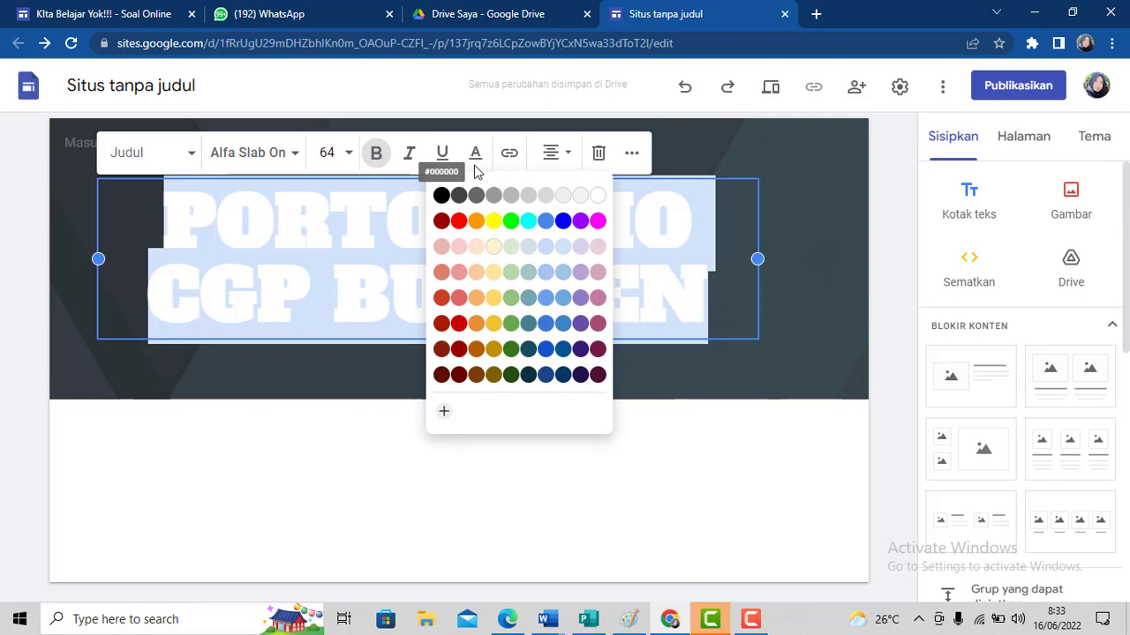
click(494, 222)
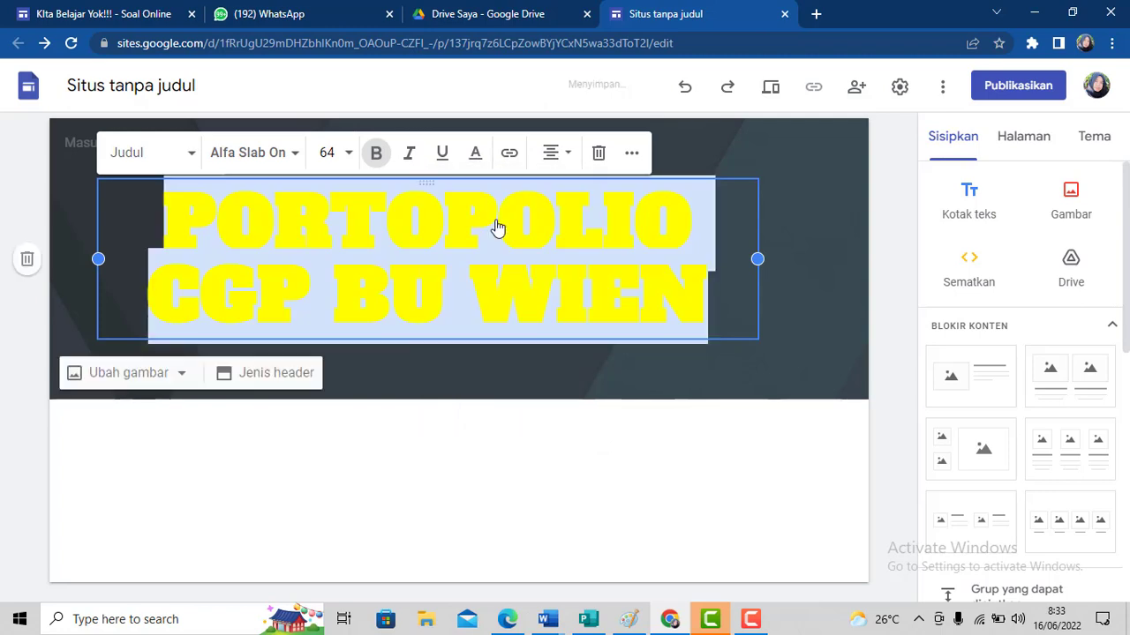
click(479, 166)
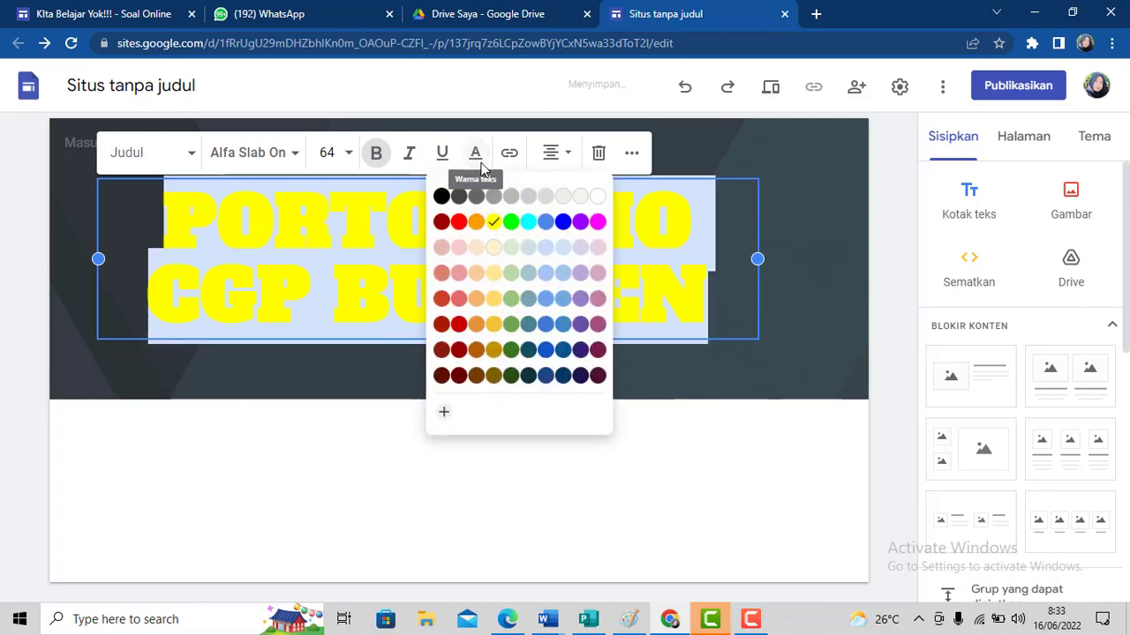
click(448, 222)
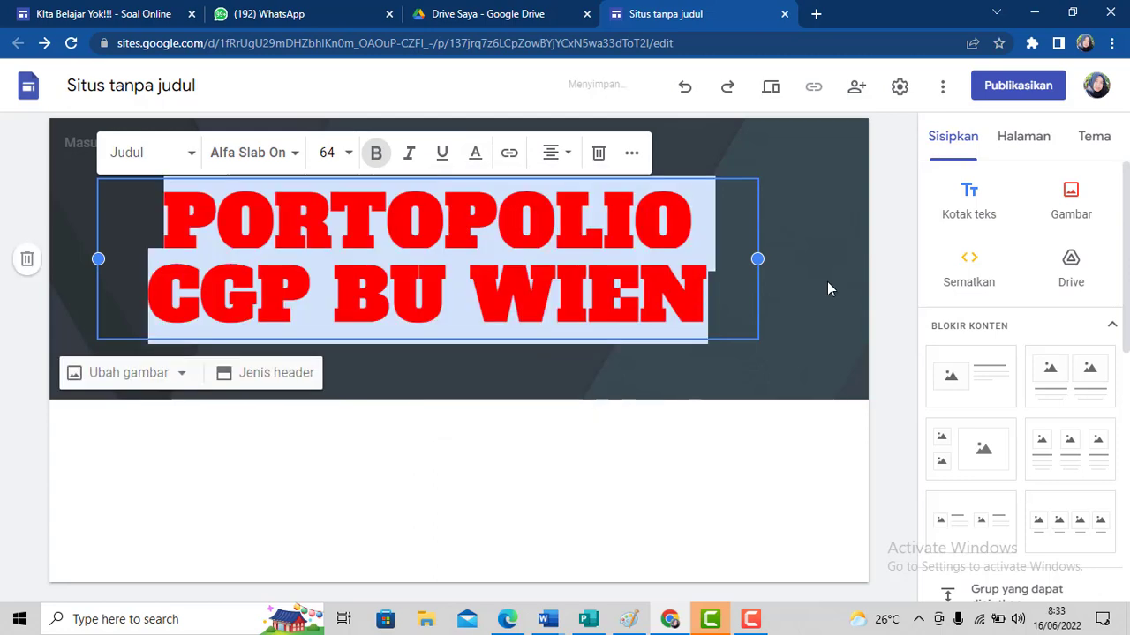
drag(758, 259, 819, 259)
click(349, 153)
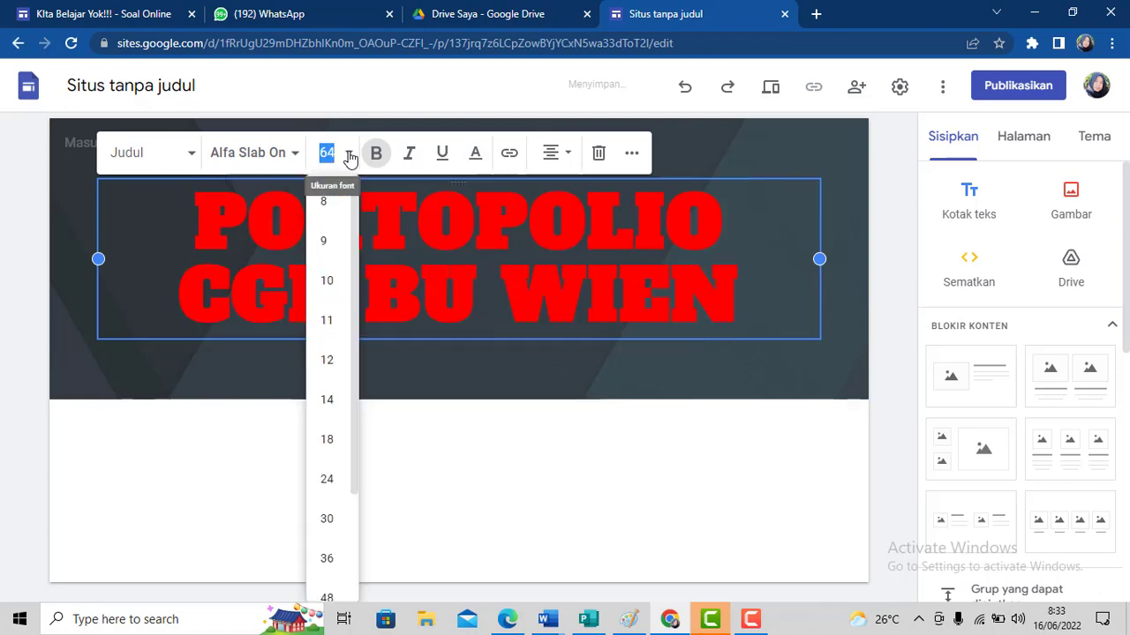
click(327, 599)
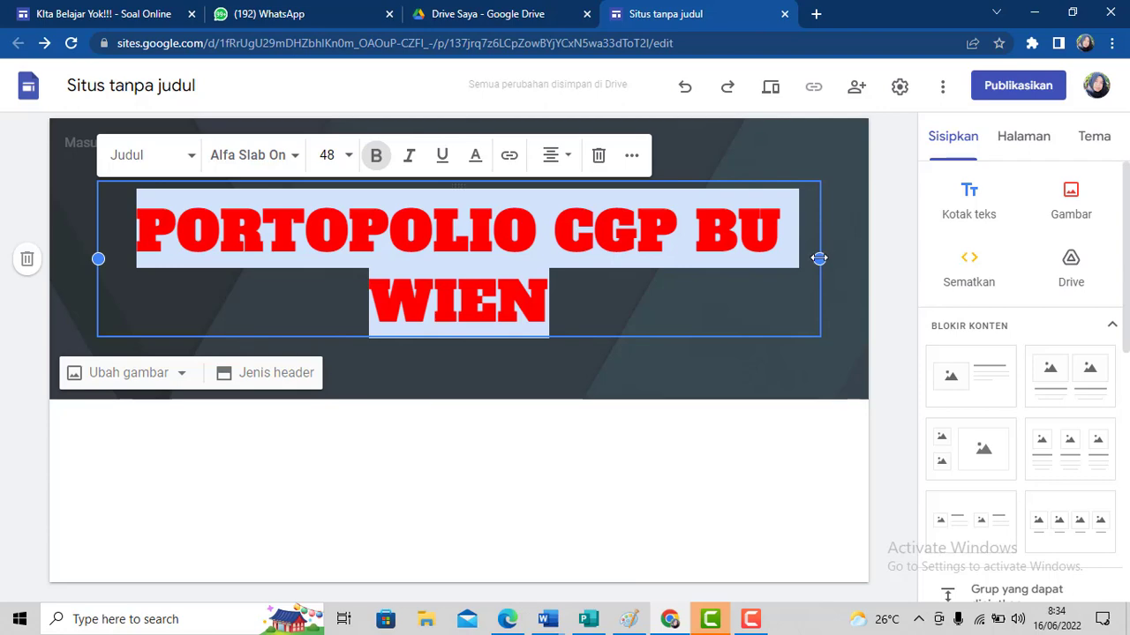
drag(819, 258, 722, 277)
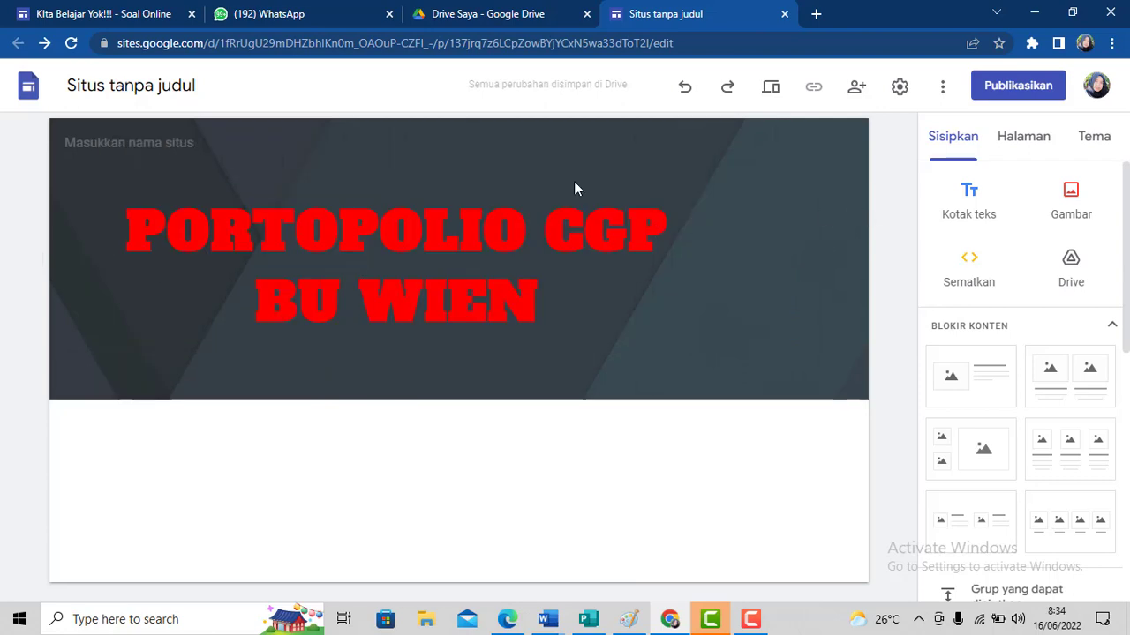
Rename the site from 'Situs tanpa judul' to 'PORTOPOLIO BU WIENS'.
click(181, 85)
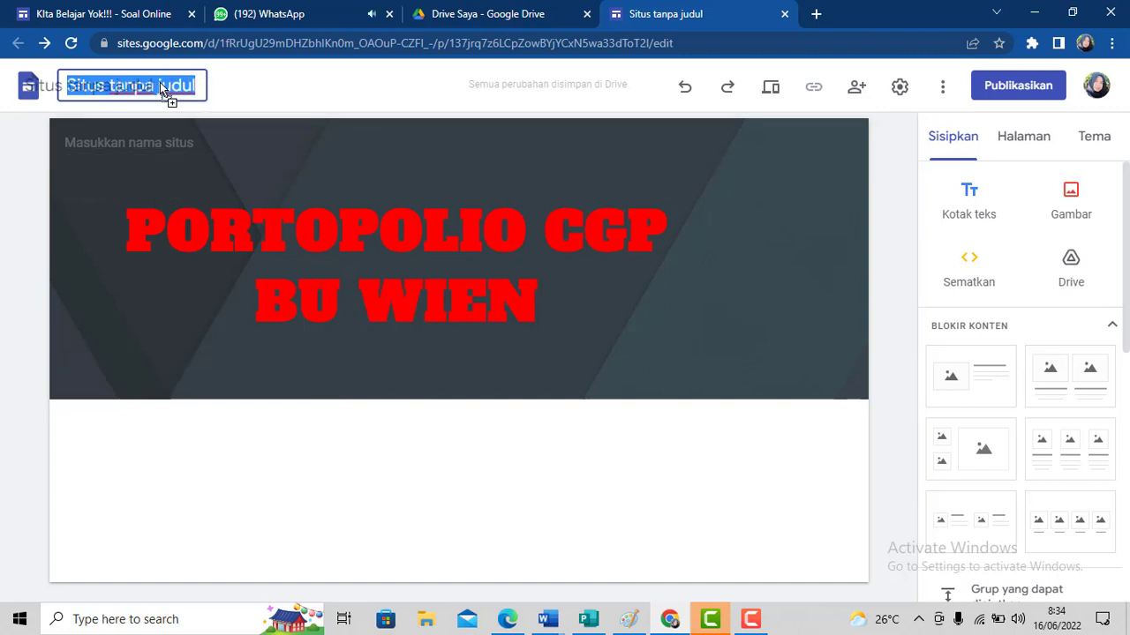
text(PORTOP)
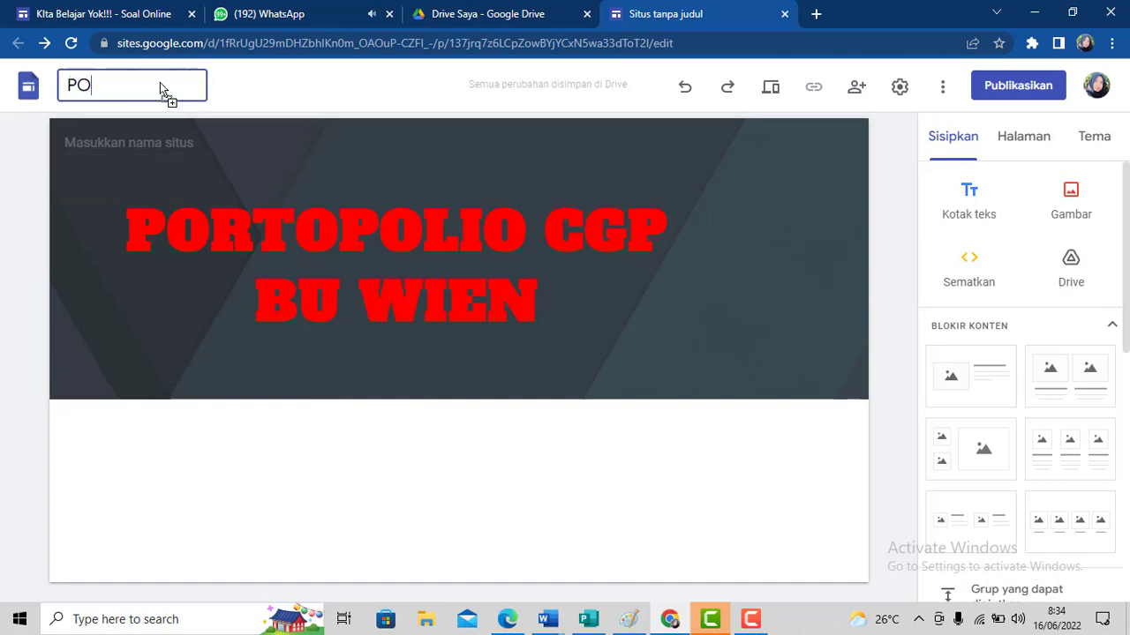
text(IO BU)
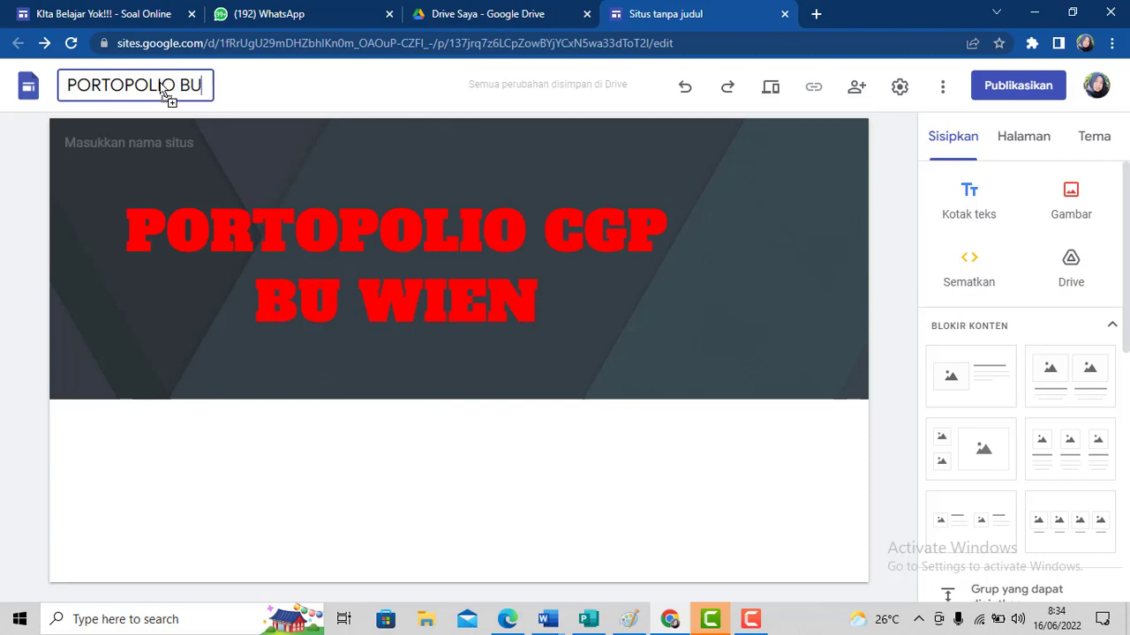
text( WIENS)
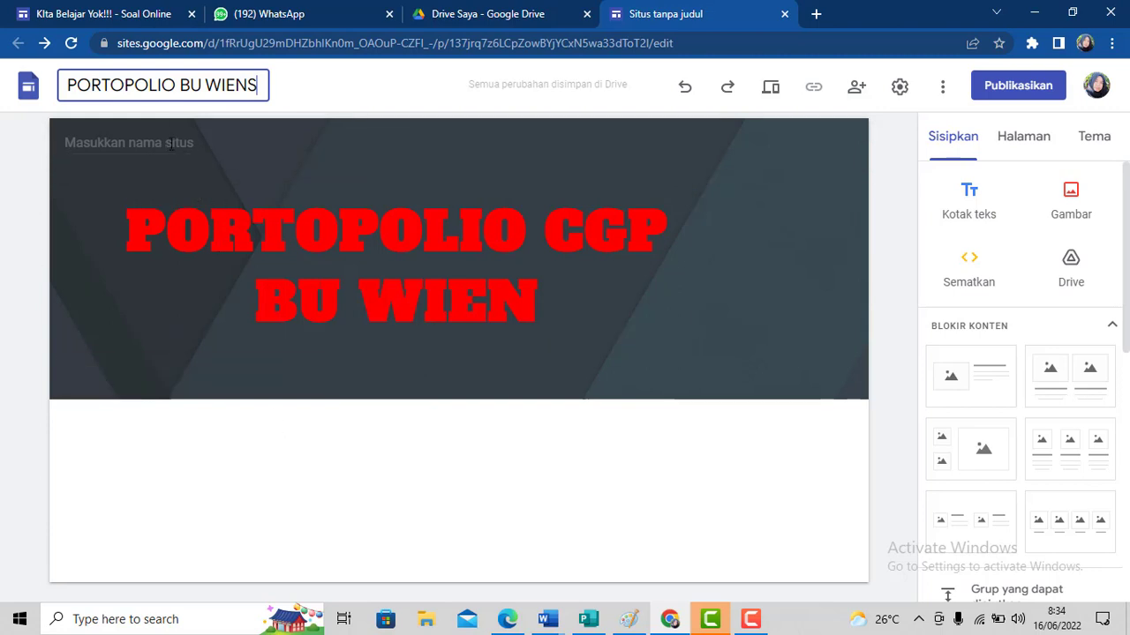
click(362, 469)
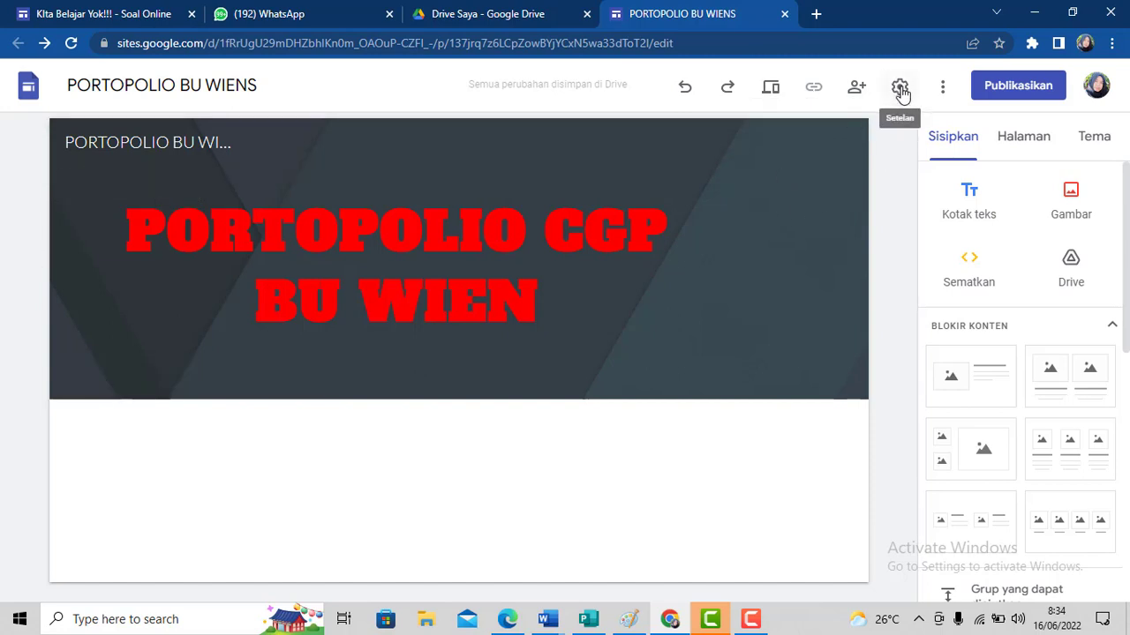
Create a new page named PROFIL from the Halaman panel.
click(1019, 145)
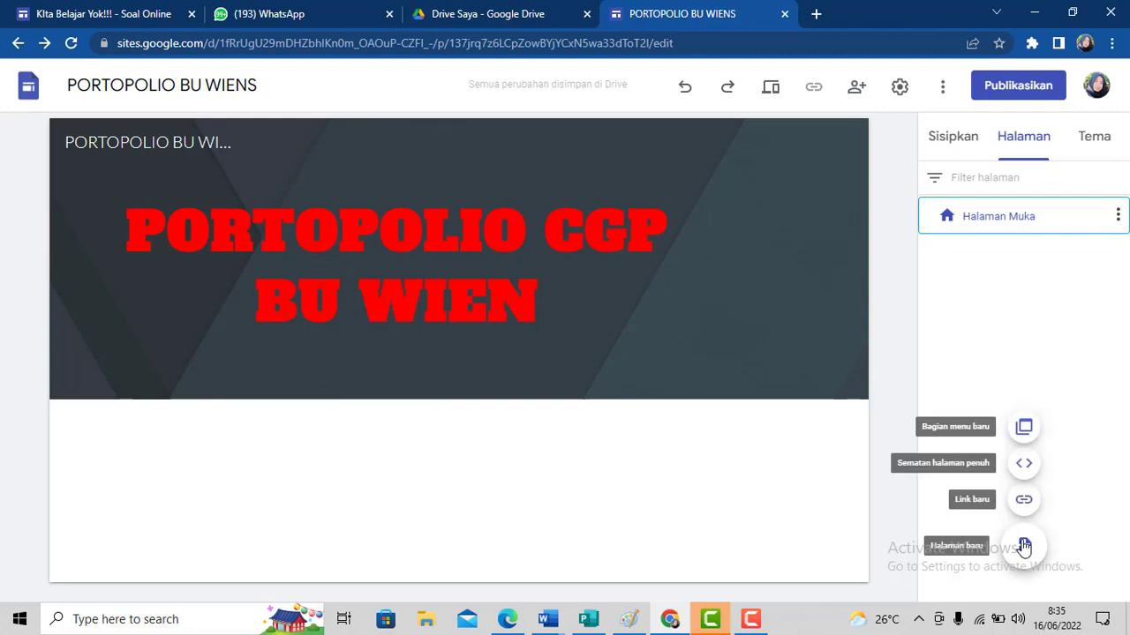
mouse_move(1025, 552)
click(1025, 549)
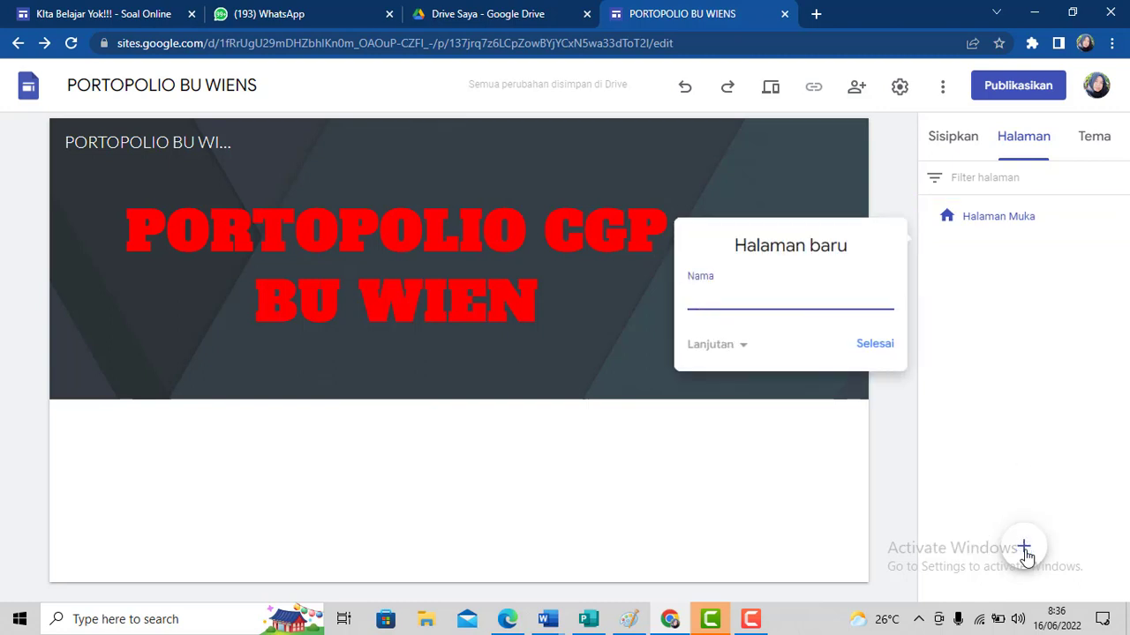
text(PROFIL)
click(877, 348)
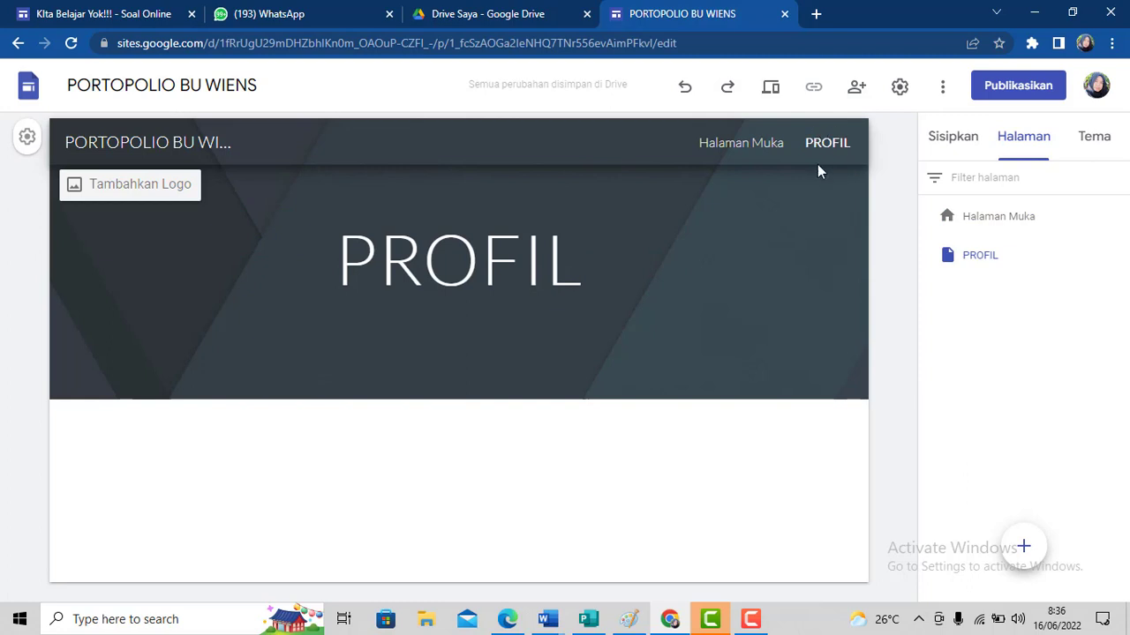
Create another new page named ARTEFAK AKSI NYATA.
mouse_move(1026, 561)
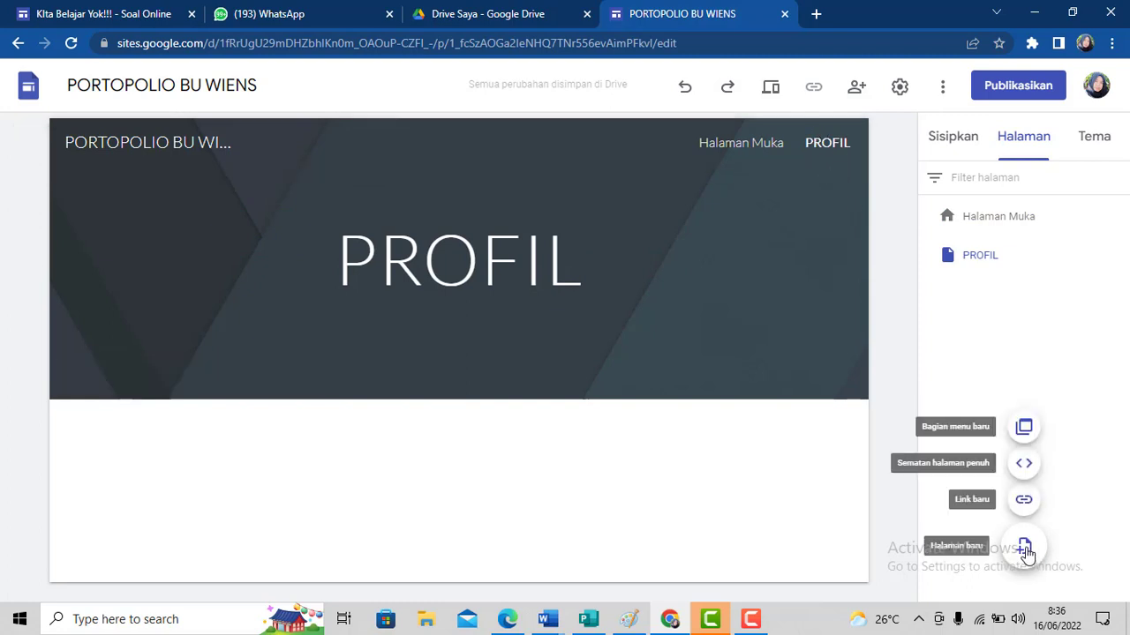
click(1024, 547)
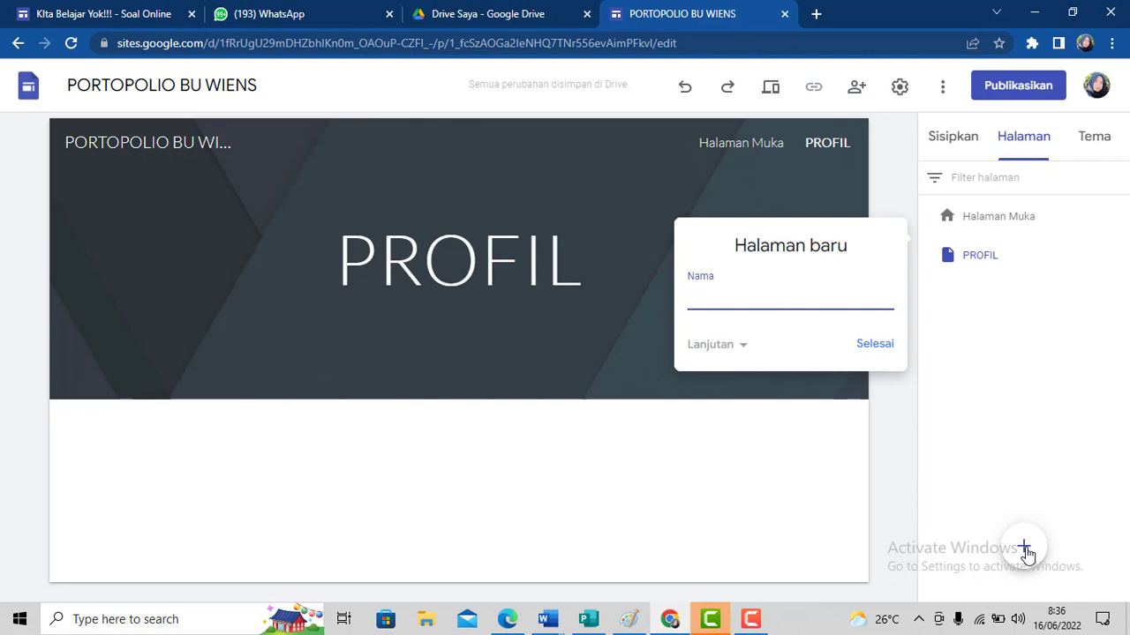
text(ARTEFAK AKSI NYATA)
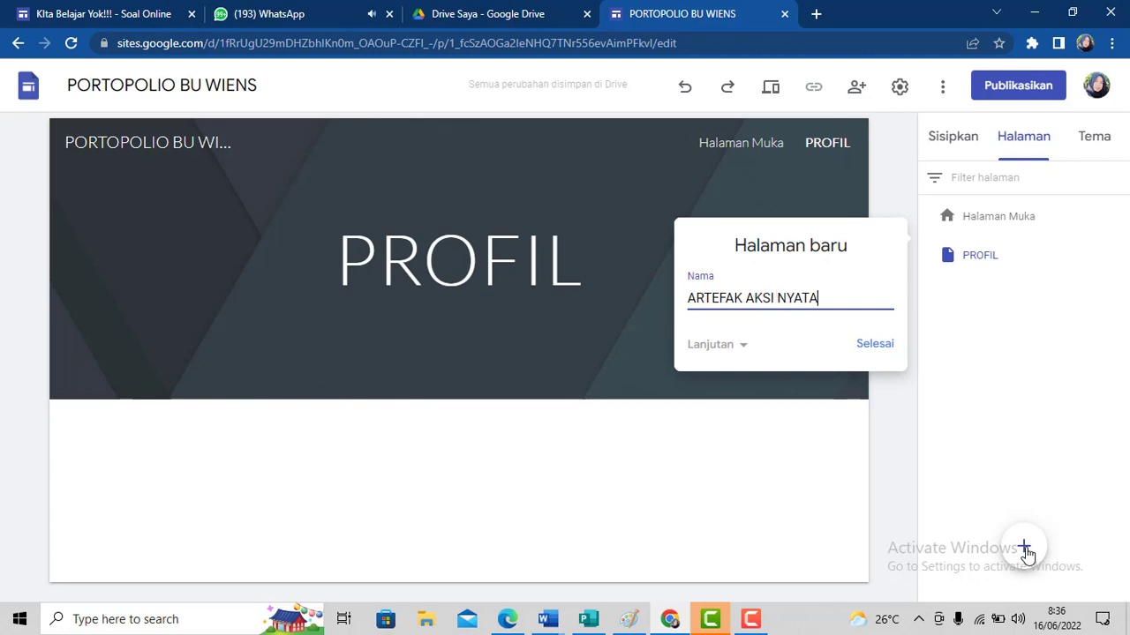
click(878, 346)
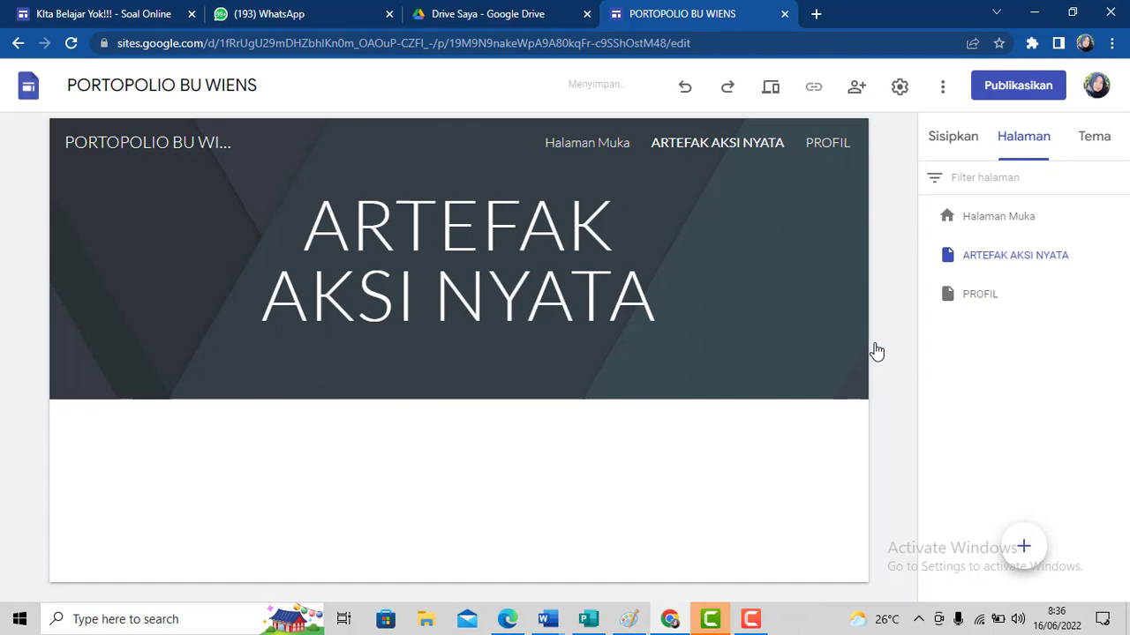
Create a new page named PUBLIKASI.
click(1023, 551)
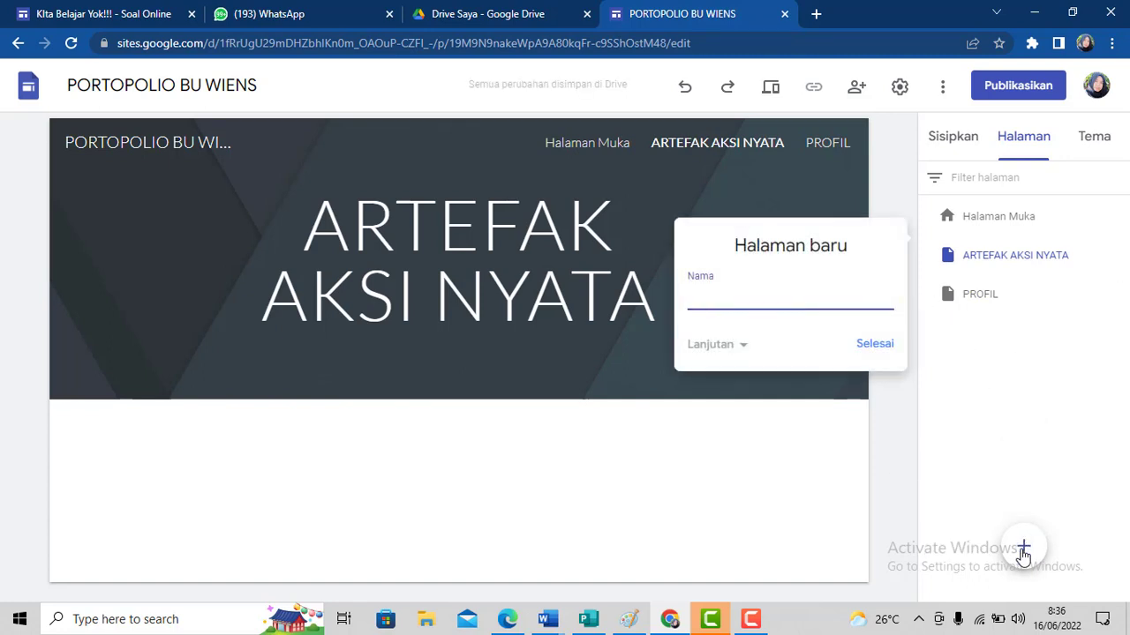
text(PUBLIKASI)
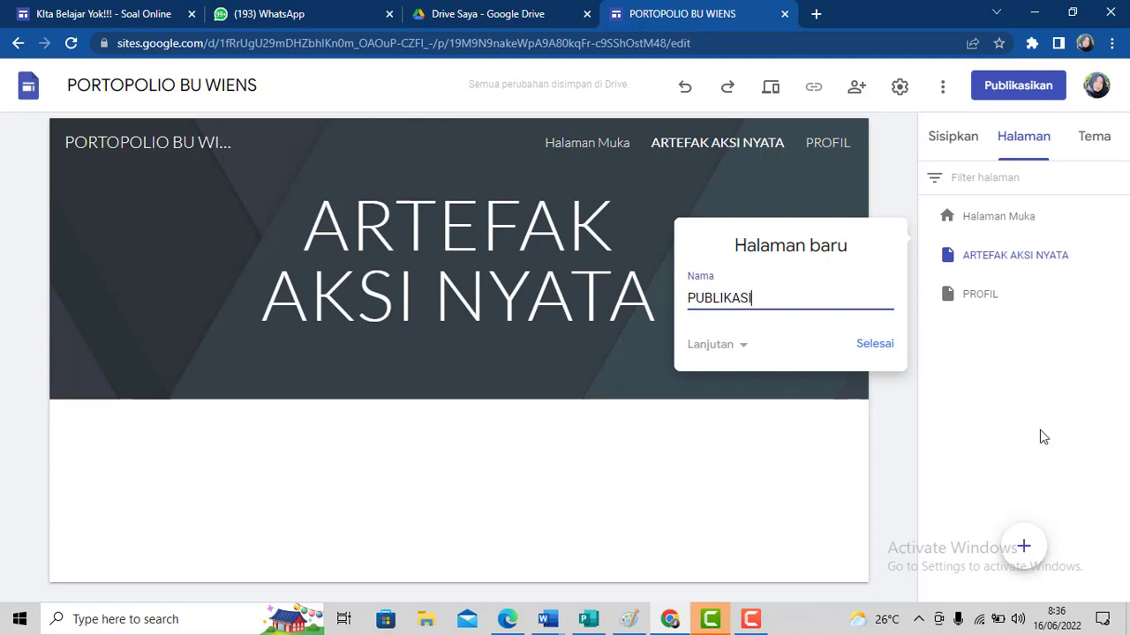
click(871, 351)
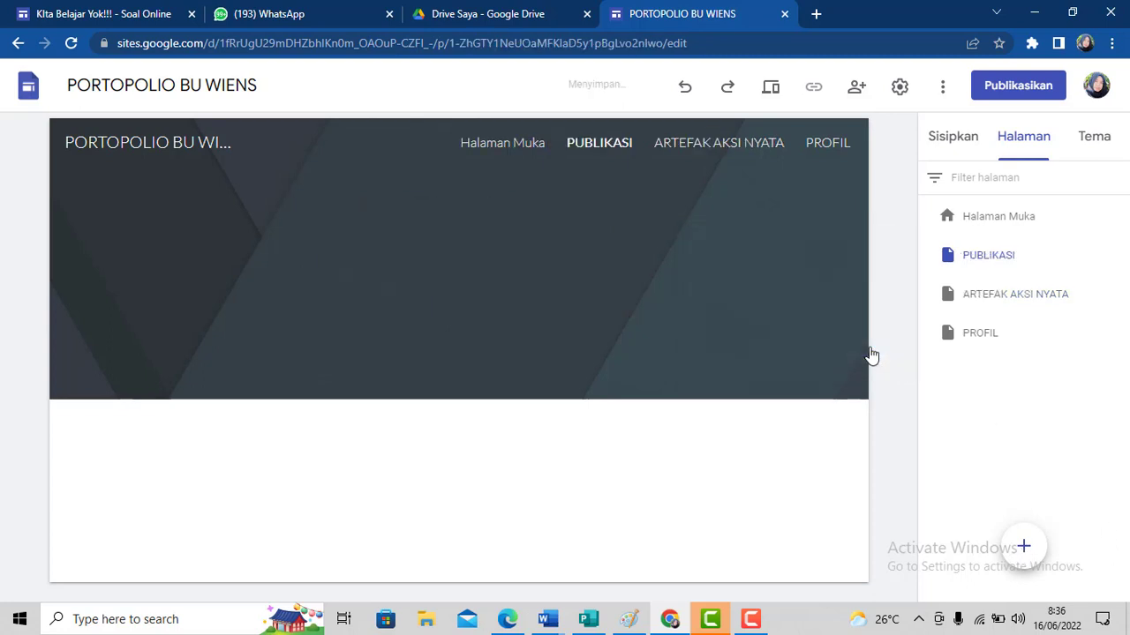
Create another new page named 'SERTIFKASI & PENDIDIKAN'.
click(1024, 549)
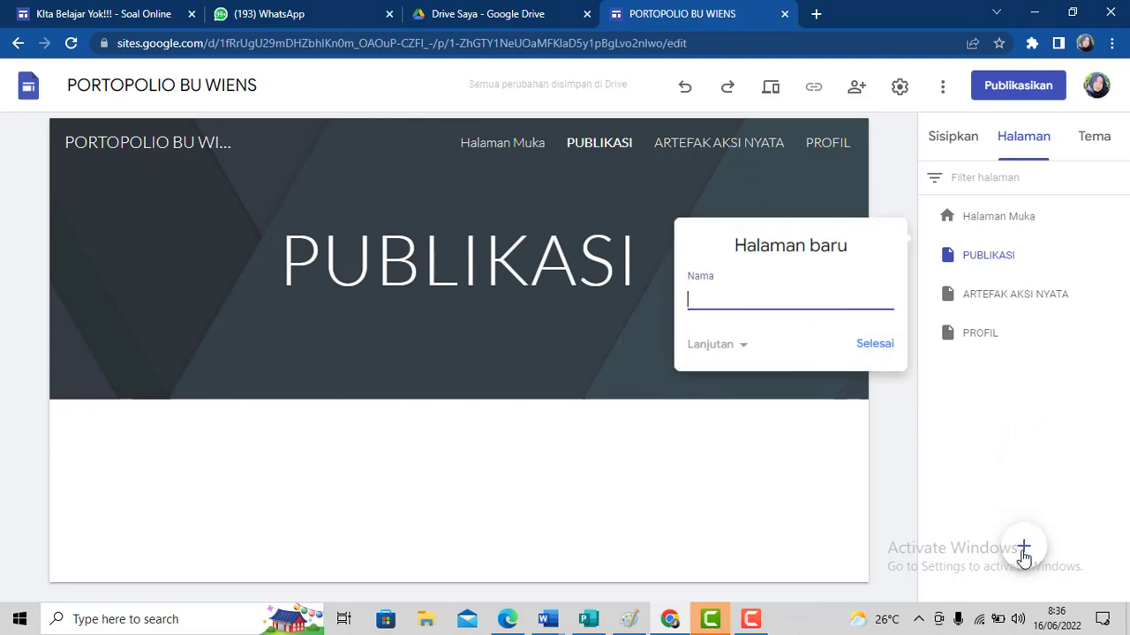
text(SERTIFKASI &)
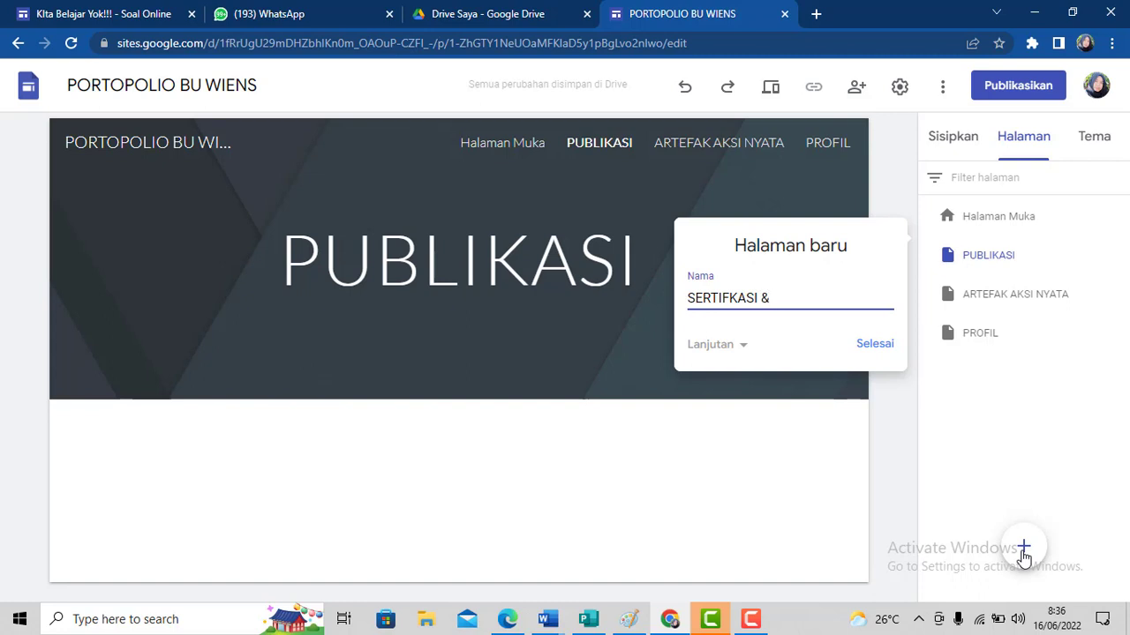
text(PENDIDIKAN)
click(874, 345)
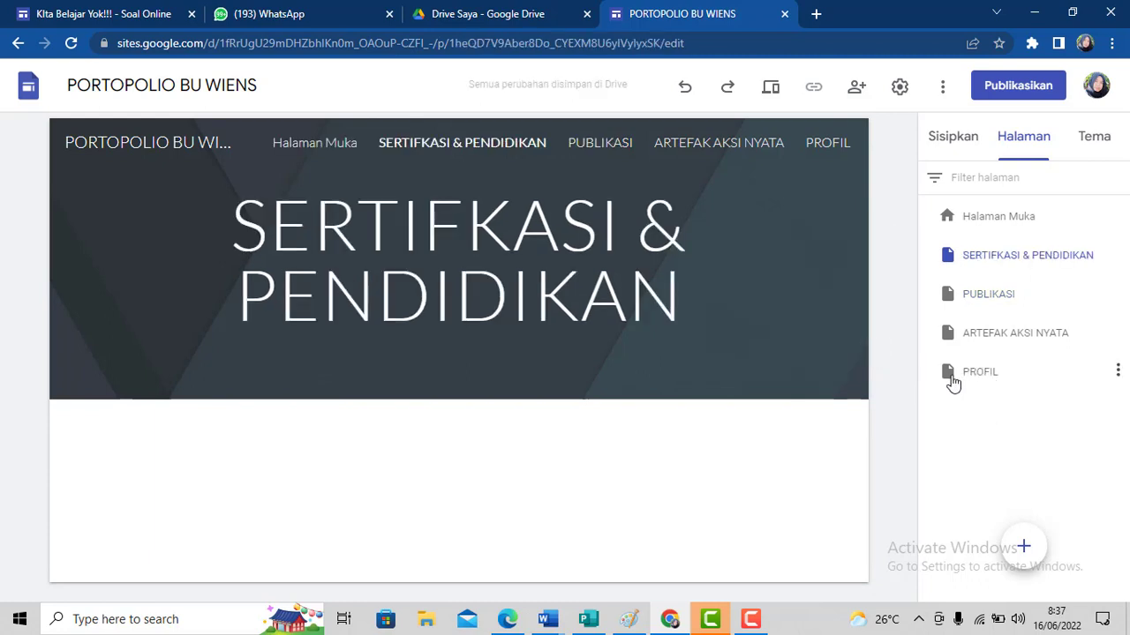
Reorder pages to PROFIL, ARTEFAK AKSI NYATA, PUBLIKASI, SERTIFKASI & PENDIDIKAN, then open ARTEFAK AKSI NYATA.
drag(953, 381, 953, 240)
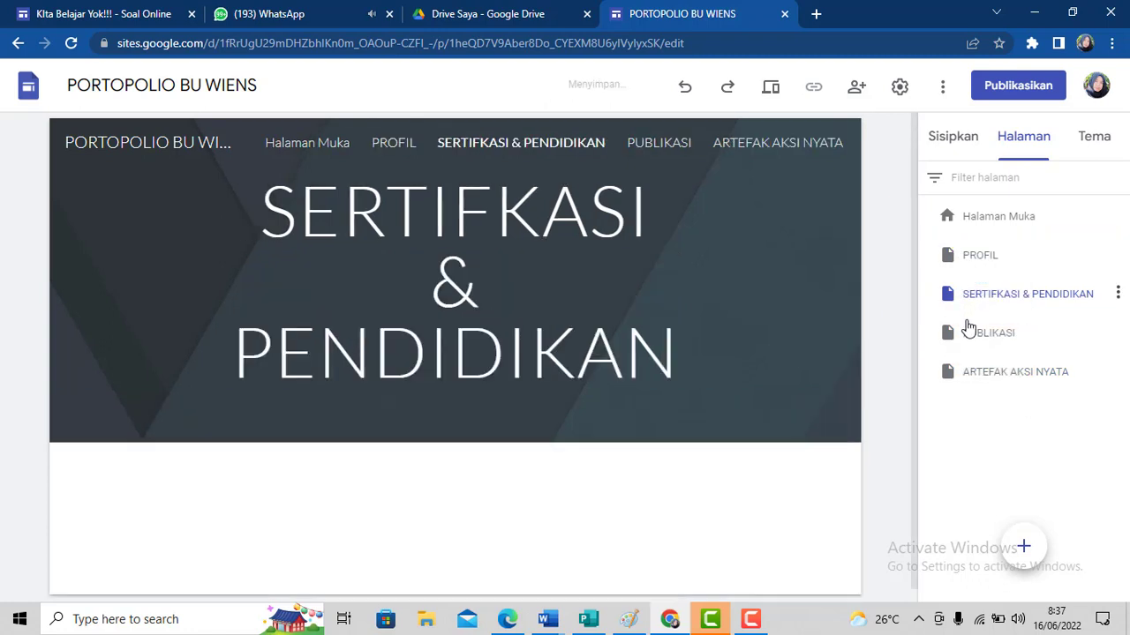
drag(971, 382, 966, 285)
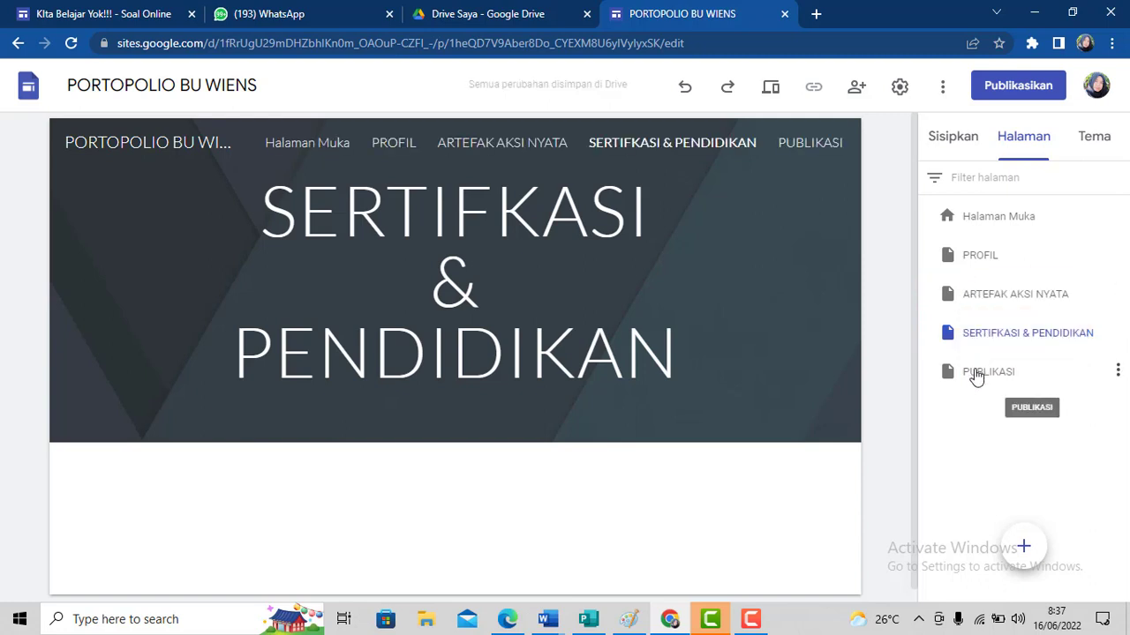
drag(977, 374, 980, 336)
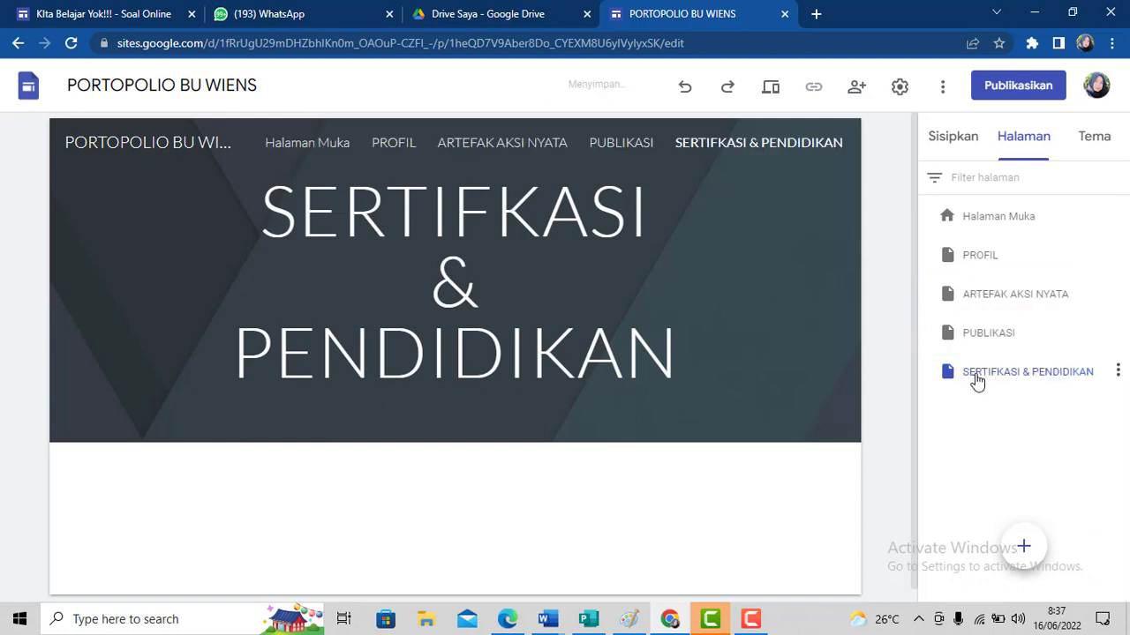
mouse_move(978, 375)
mouse_down()
mouse_move(976, 338)
mouse_move(978, 370)
mouse_up()
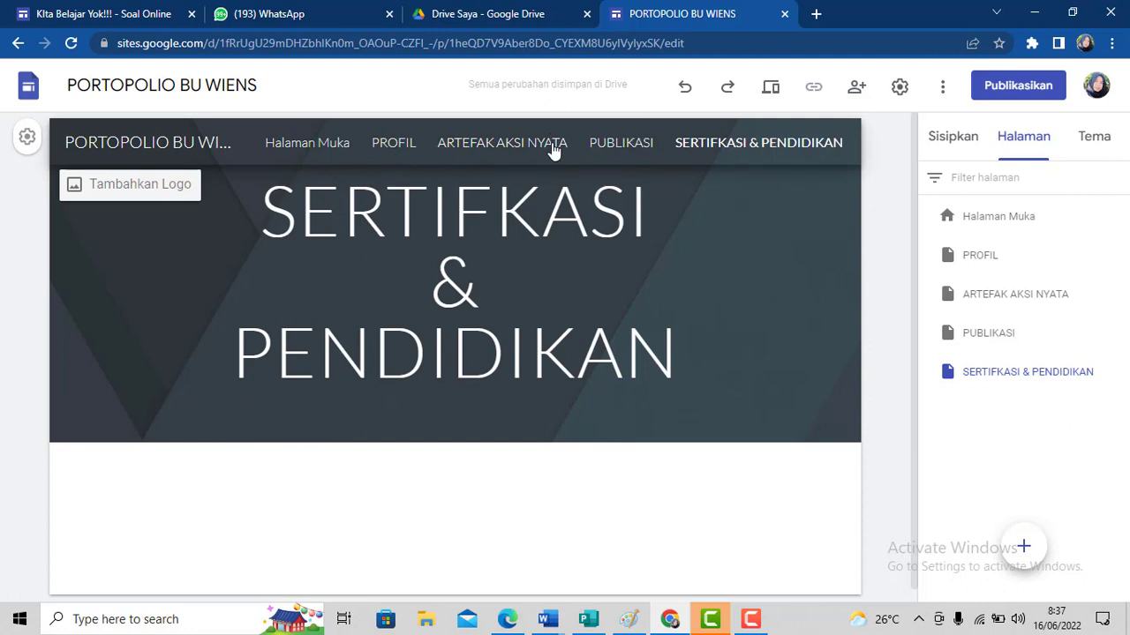
click(994, 306)
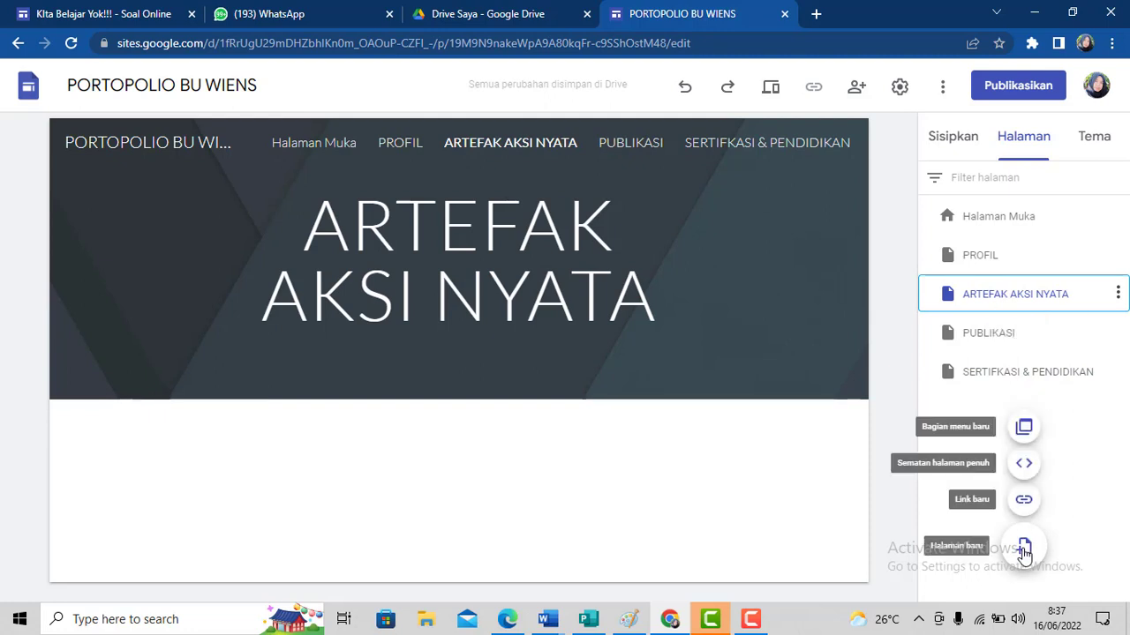
Add a KEGIATAN CGP page as a subpage of ARTEFAK AKSI NYATA, then begin another new page.
click(1024, 547)
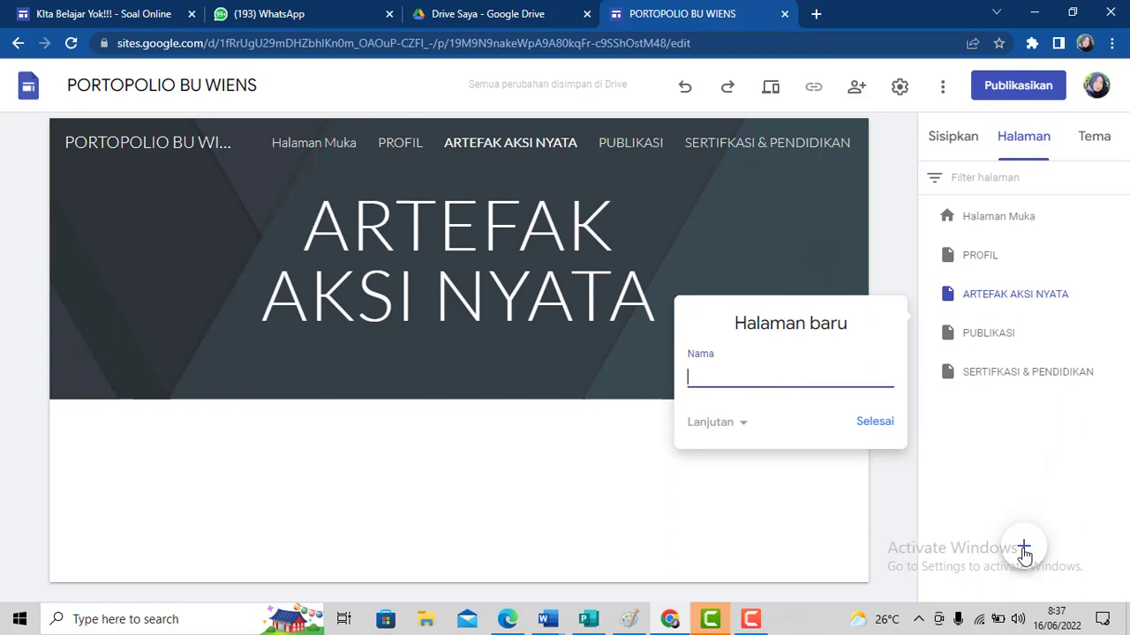
text(KEGIATAN CGP)
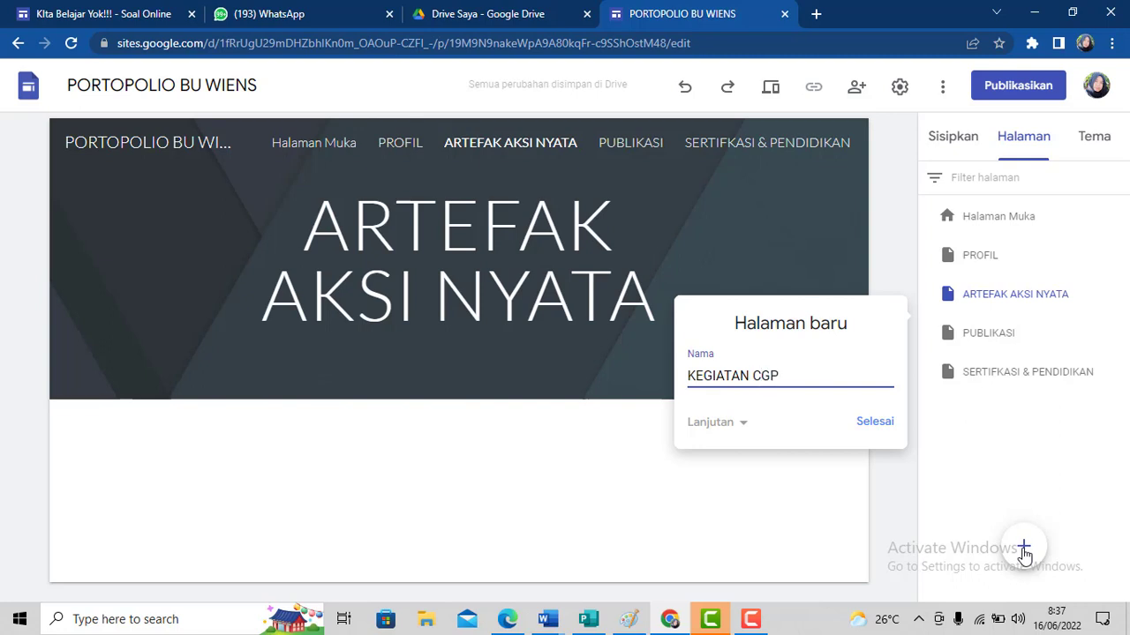
click(870, 423)
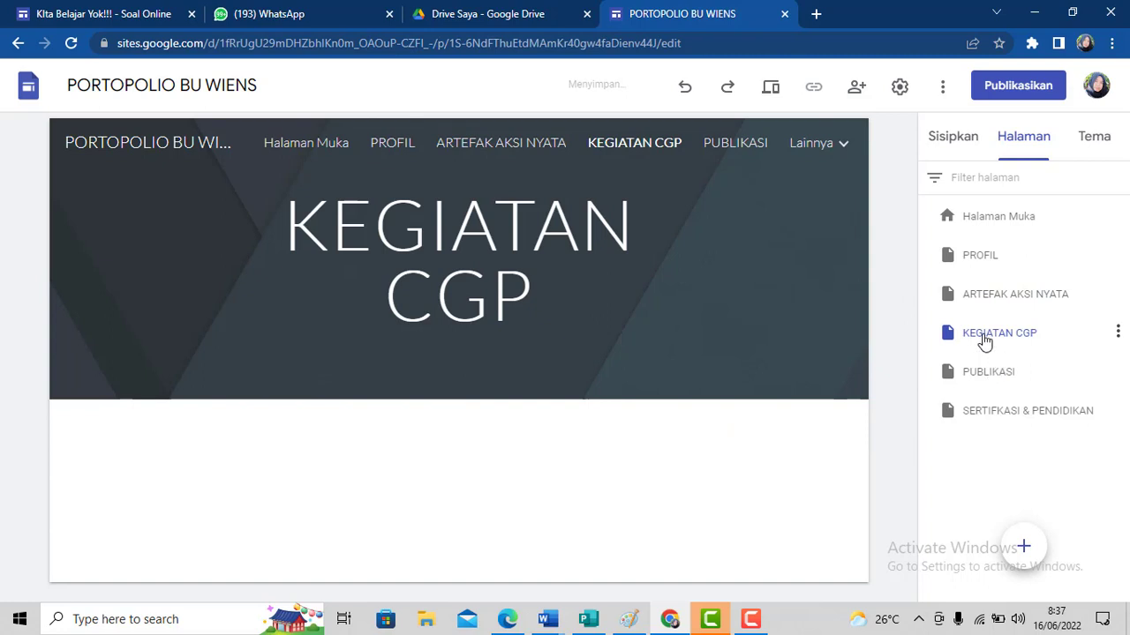
drag(985, 342, 989, 298)
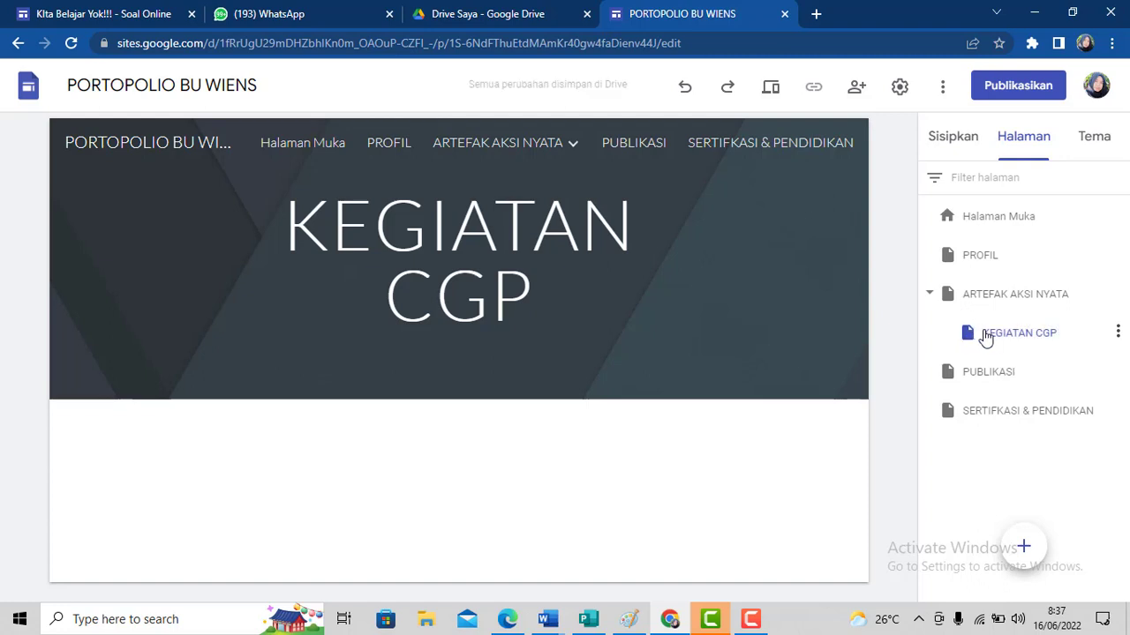
mouse_move(571, 155)
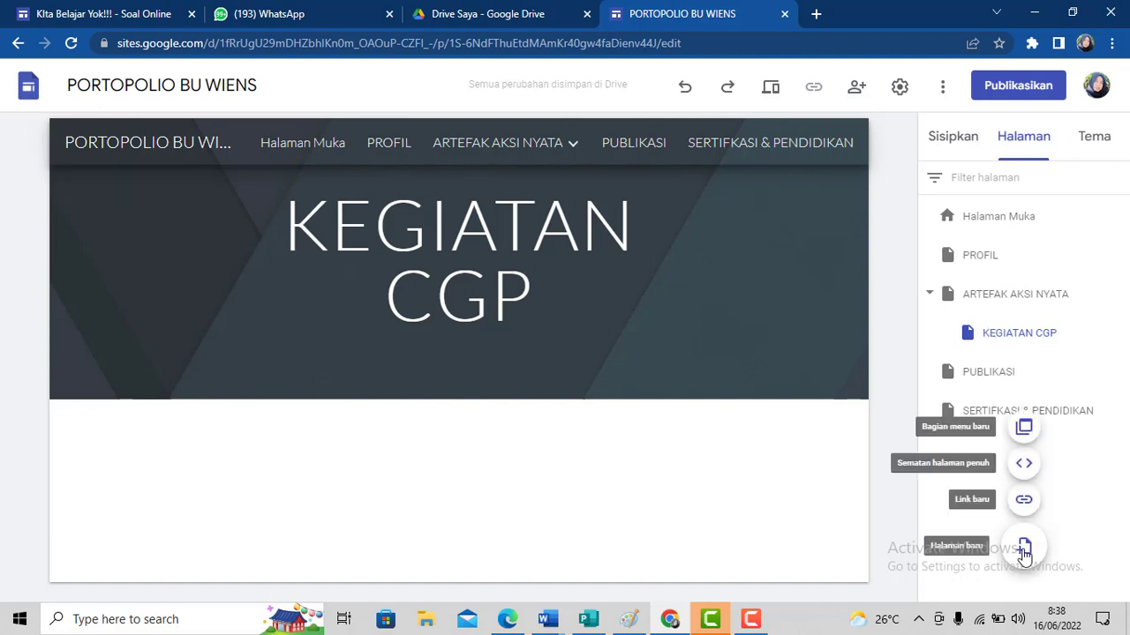
click(1023, 551)
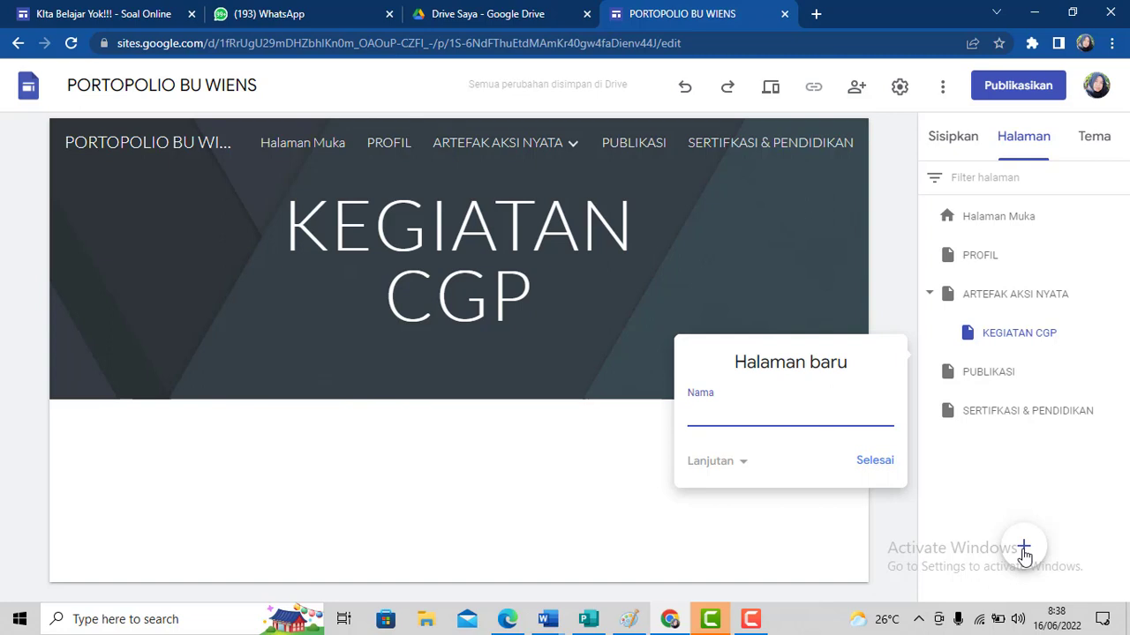
Create the GALERI FOTO page and nest it under ARTEFAK AKSI NYATA after KEGIATAN CGP.
text(GALERI FOTO)
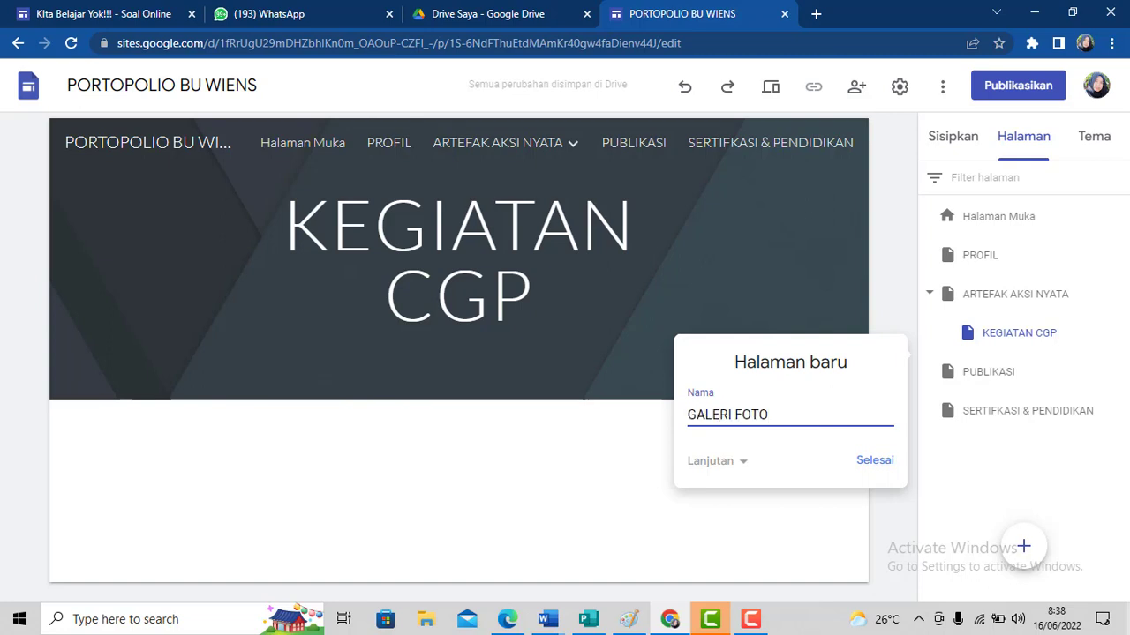
click(873, 461)
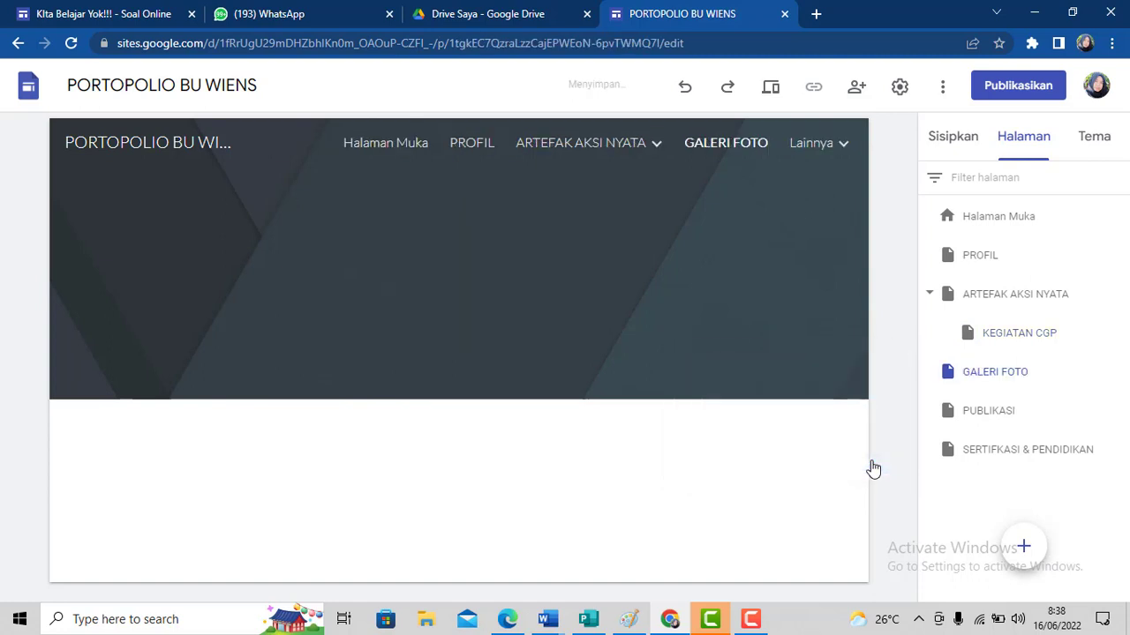
drag(947, 384, 982, 315)
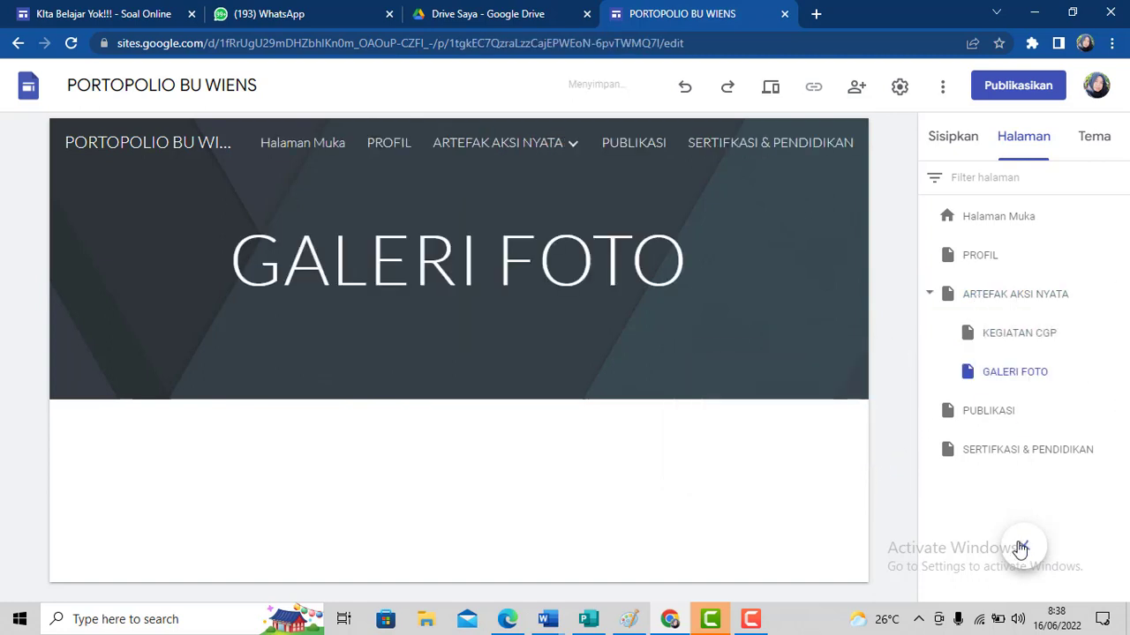
mouse_move(1022, 547)
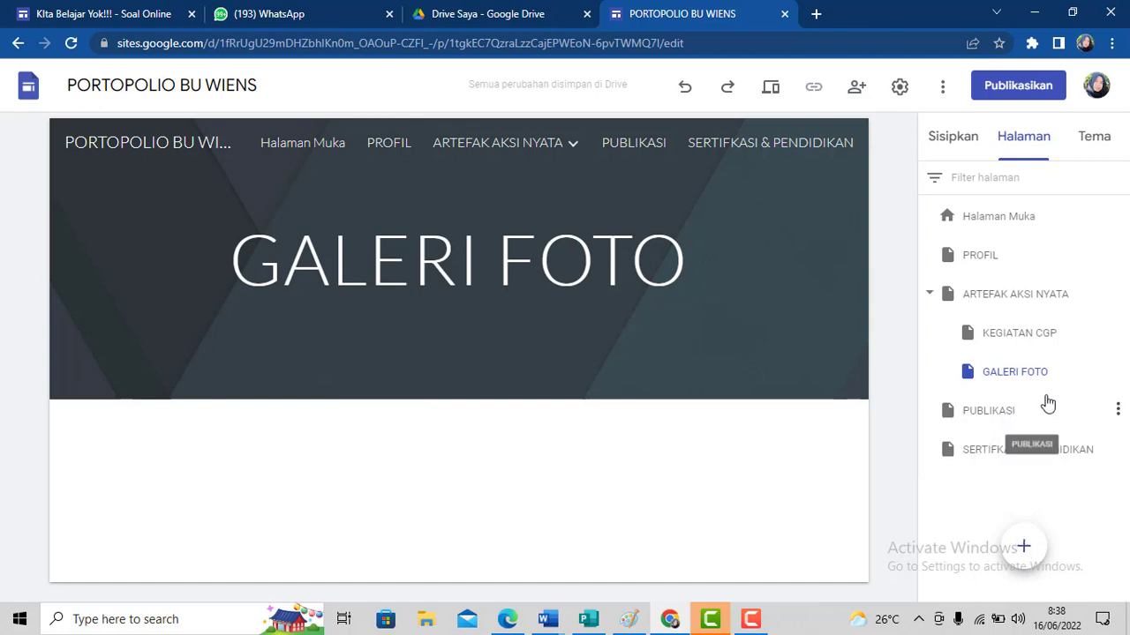
Open PUBLIKASI and add a PTK page nested under it.
click(995, 423)
click(1023, 549)
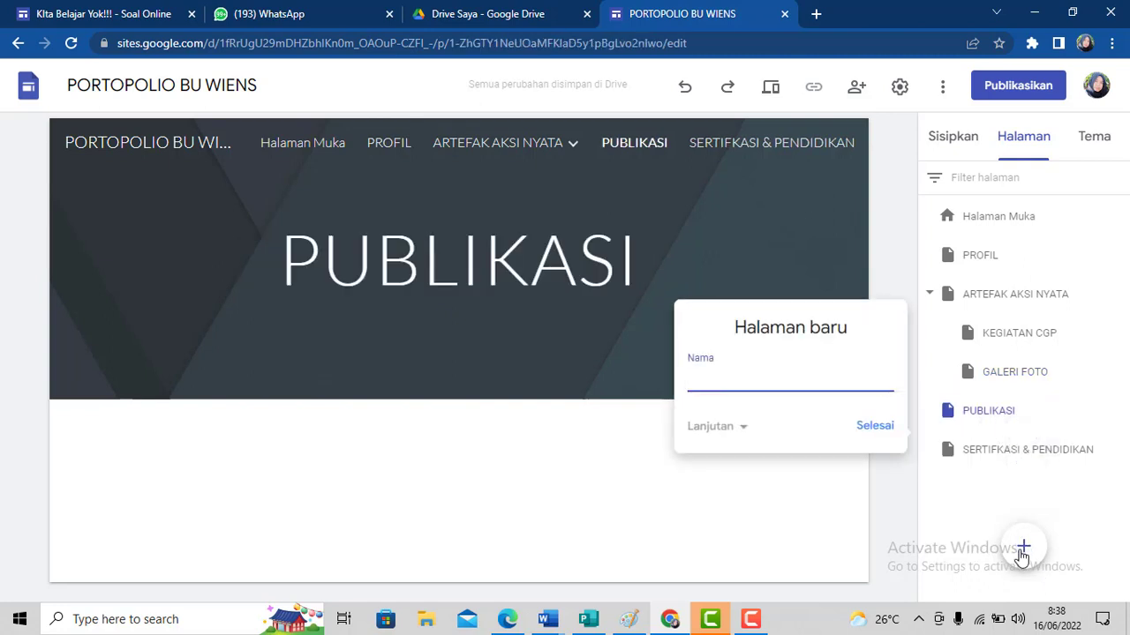
text(PTK)
click(885, 428)
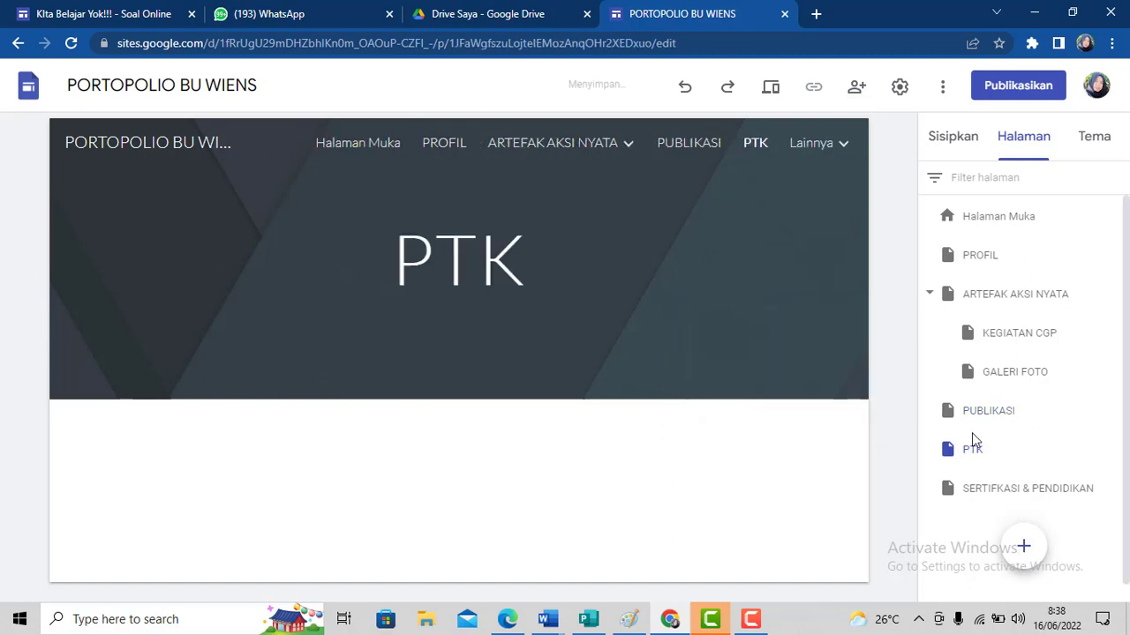
drag(974, 463, 981, 416)
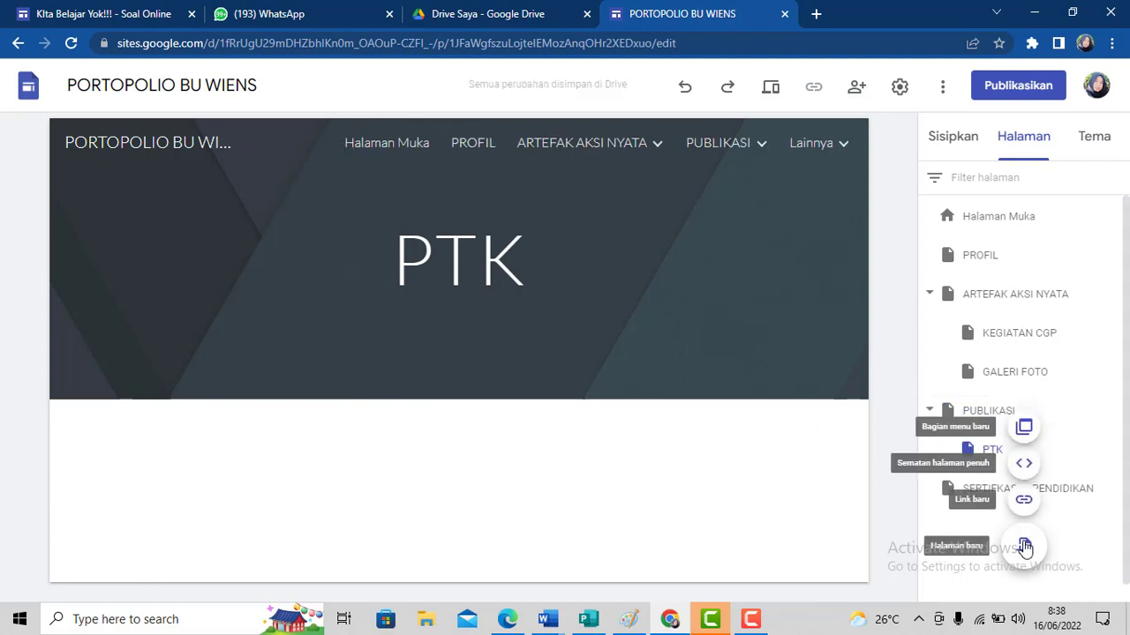
Add an ARTIKEL page nested under PUBLIKASI.
click(1024, 546)
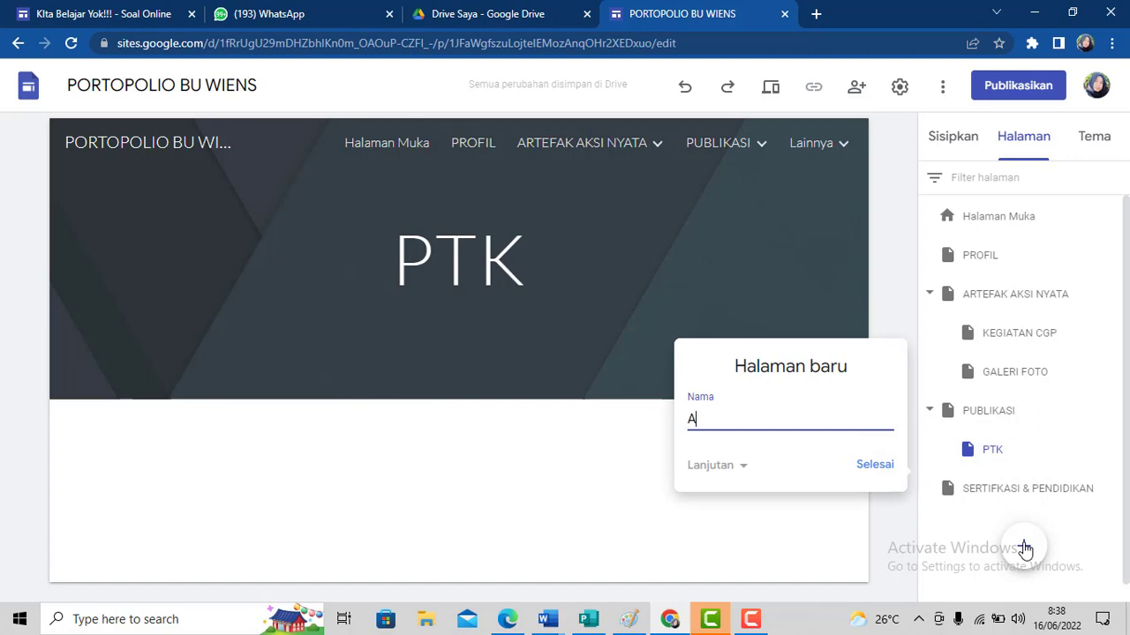
text(RTIKEL)
click(867, 464)
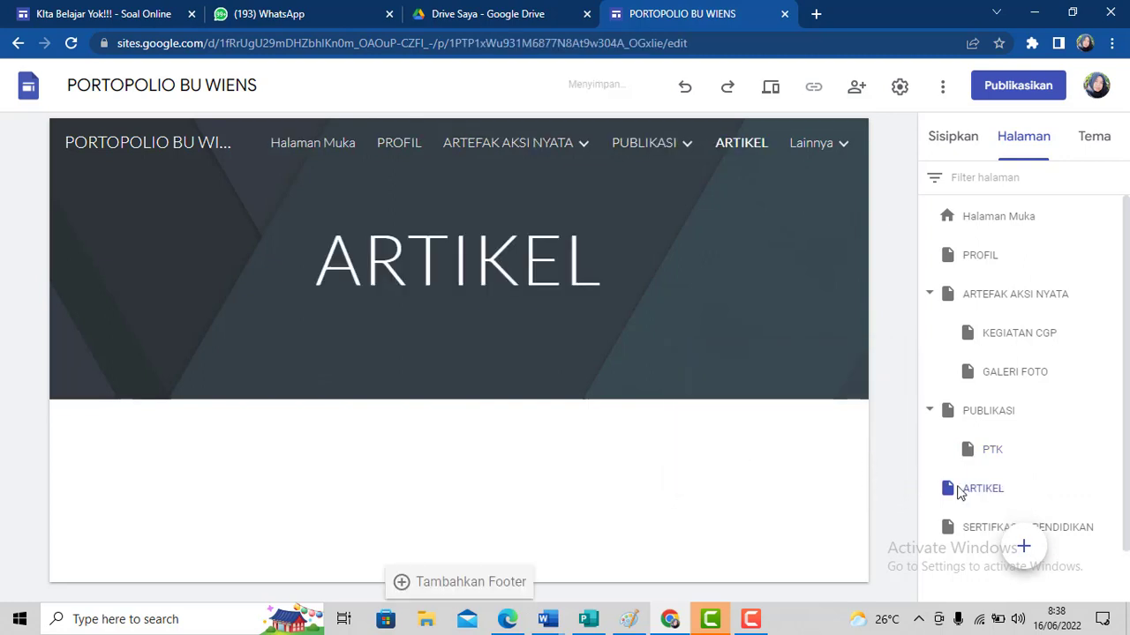
drag(986, 497, 985, 413)
mouse_move(636, 150)
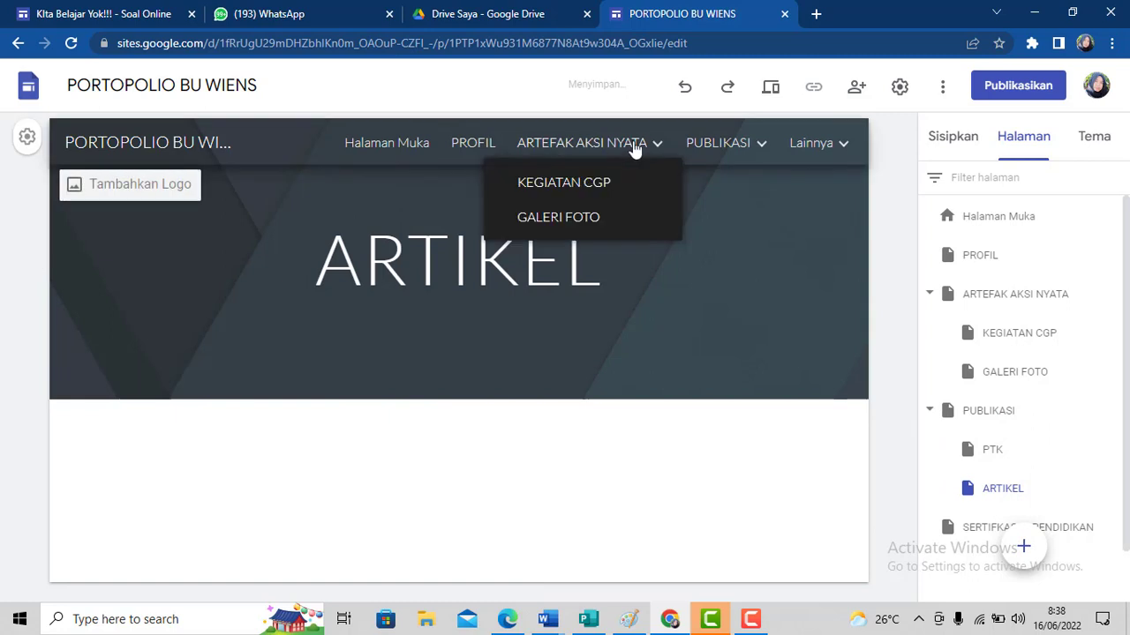
mouse_move(766, 151)
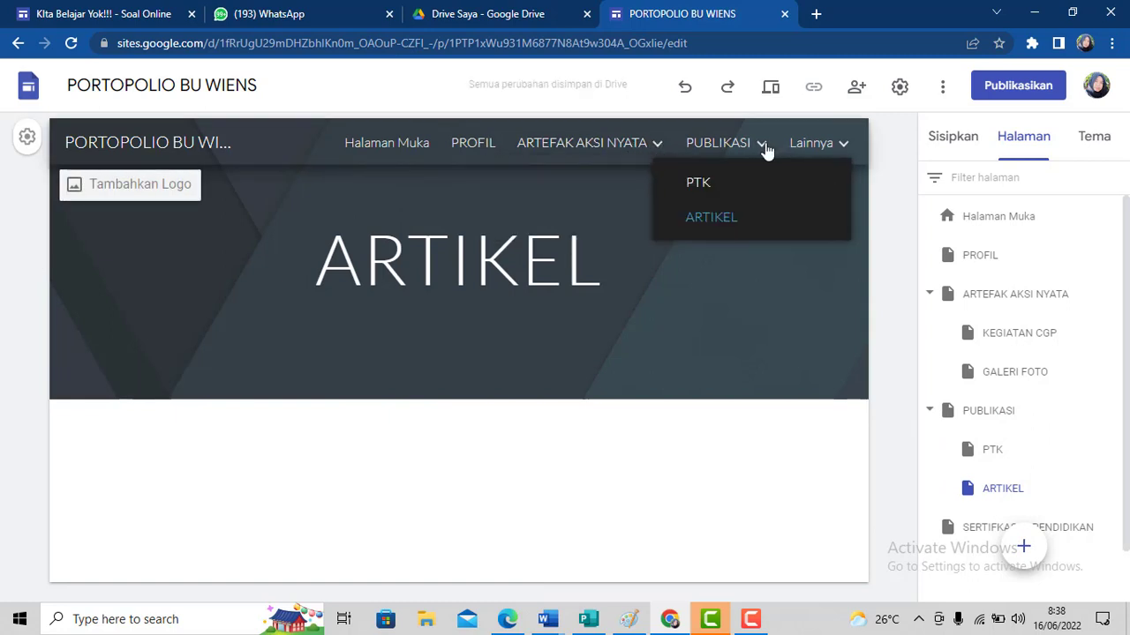
mouse_move(840, 151)
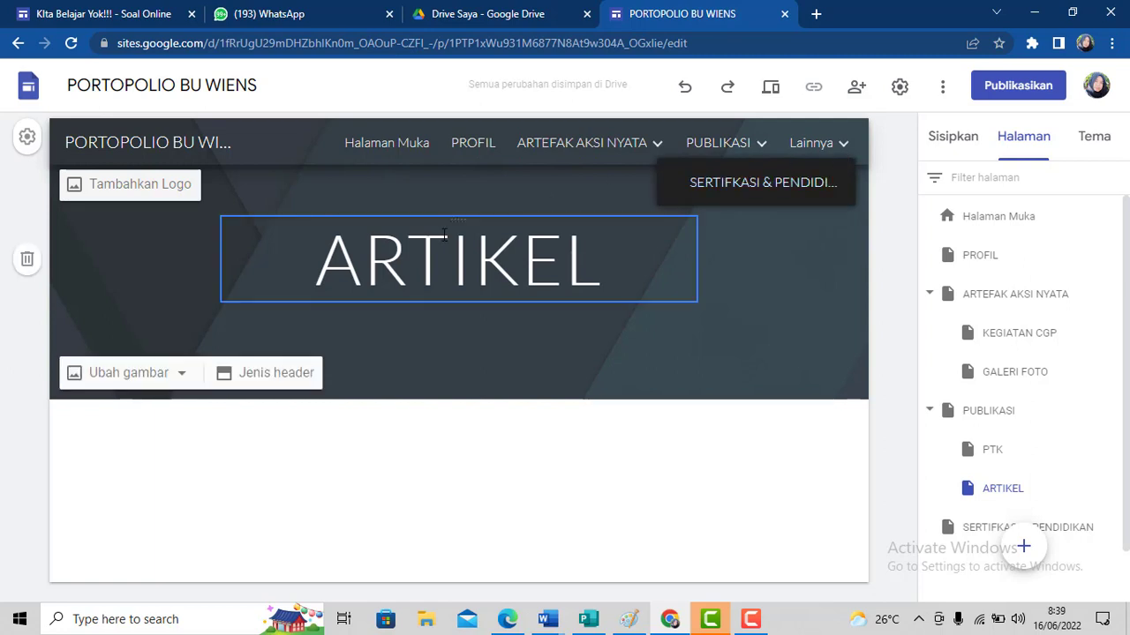
Publish the site at the suggested 'portopoliobuwiens' address and show the publishing options menu.
click(994, 93)
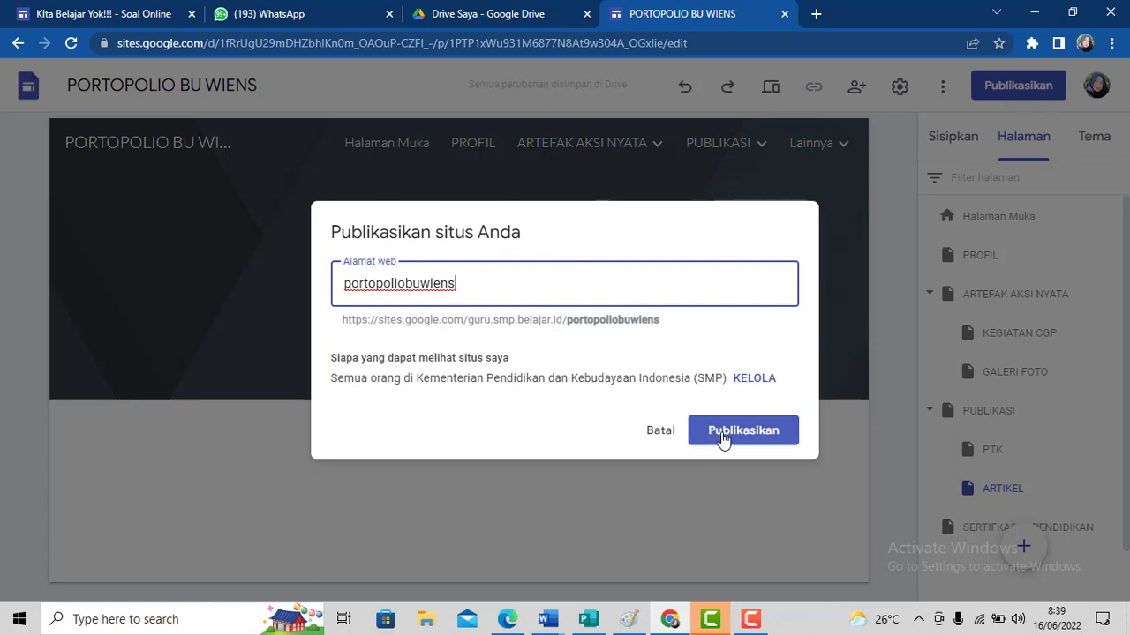
click(722, 440)
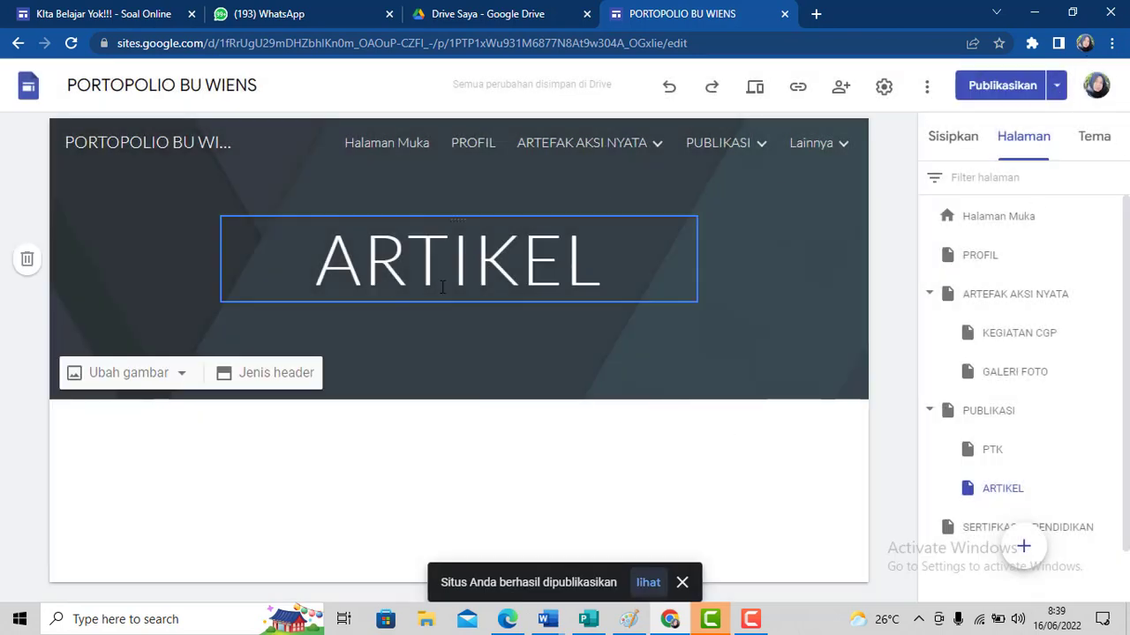
click(1058, 88)
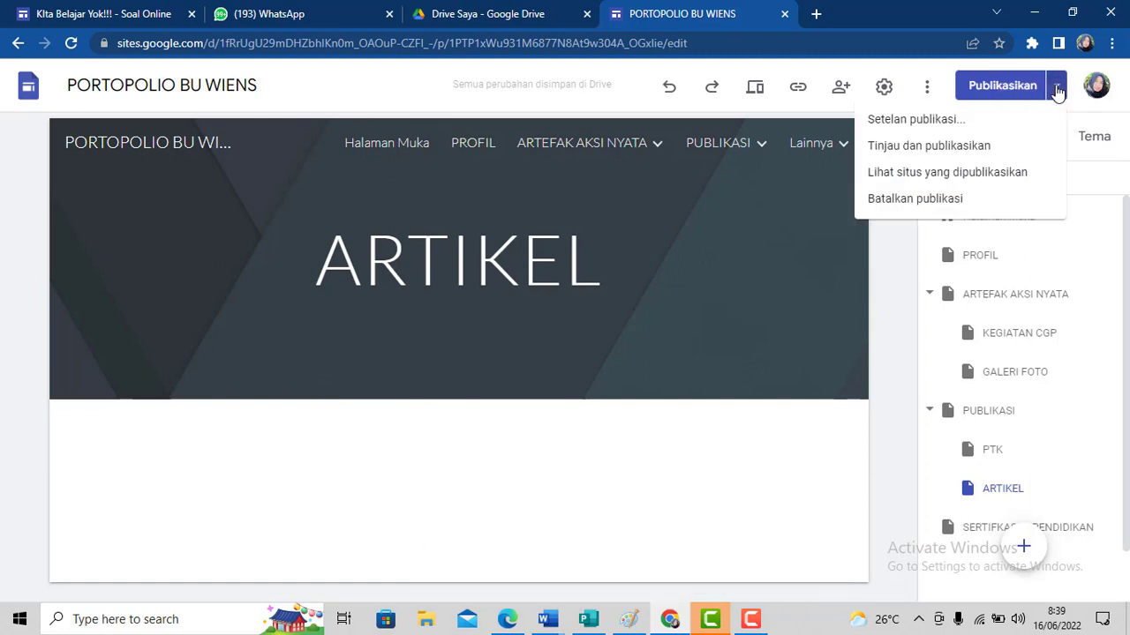
click(1057, 90)
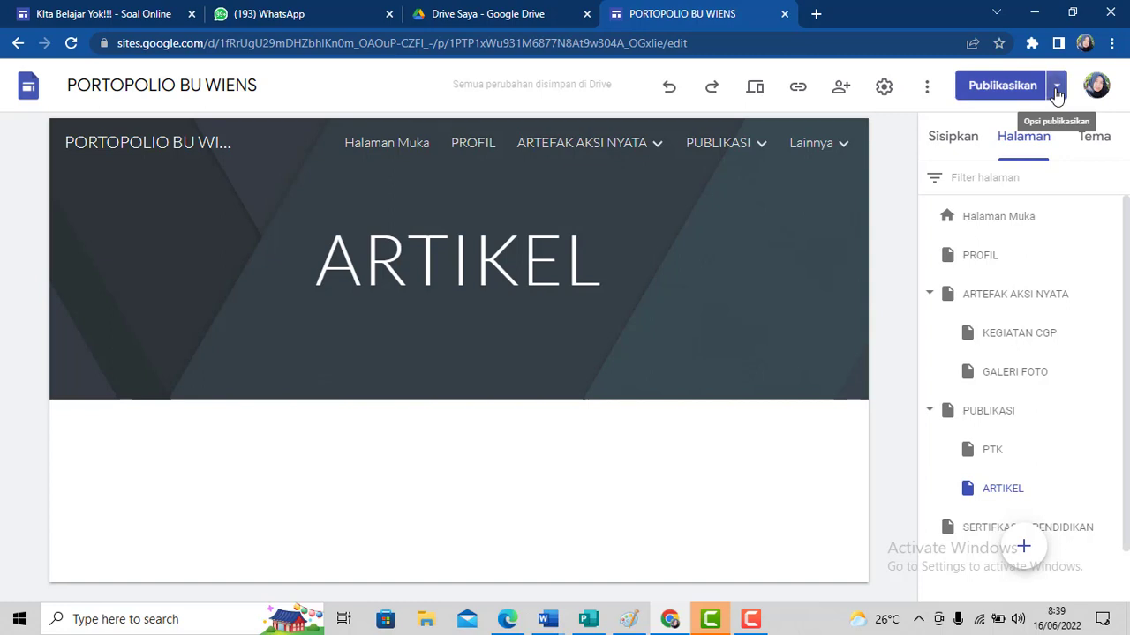
click(1056, 90)
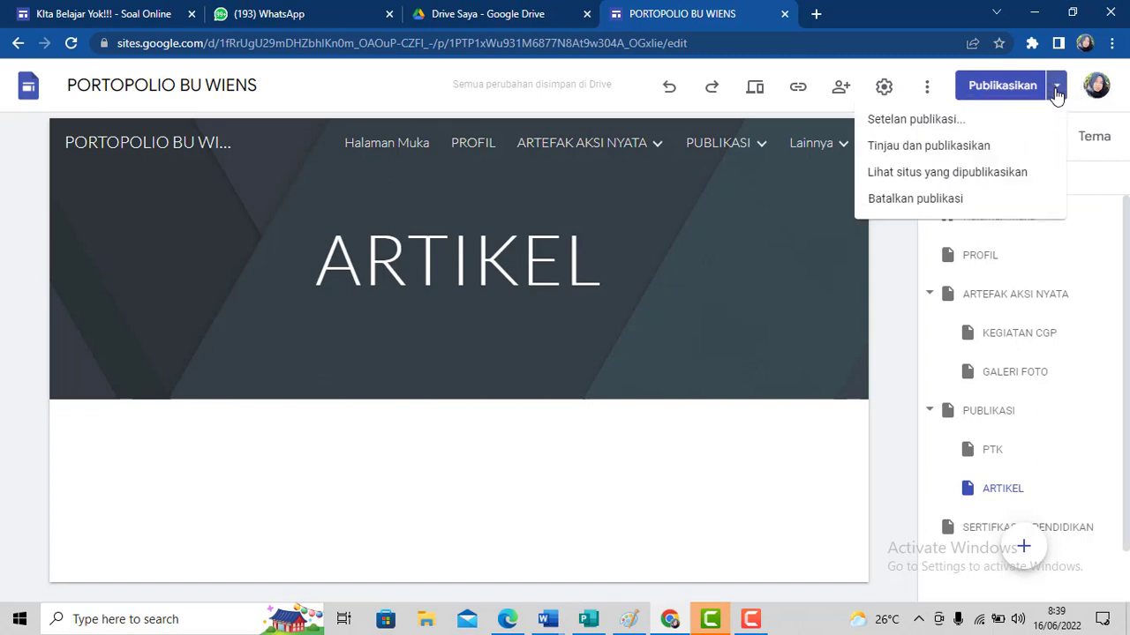
View the published site in a new tab, then return to the editor's browser tab.
click(930, 175)
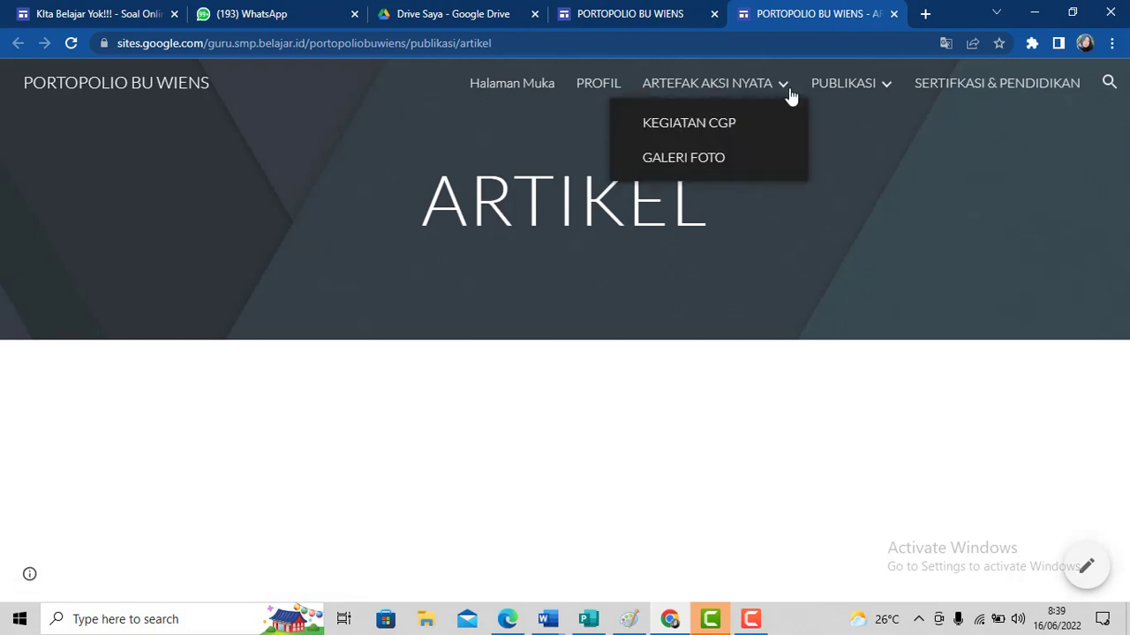
mouse_move(881, 92)
mouse_move(660, 88)
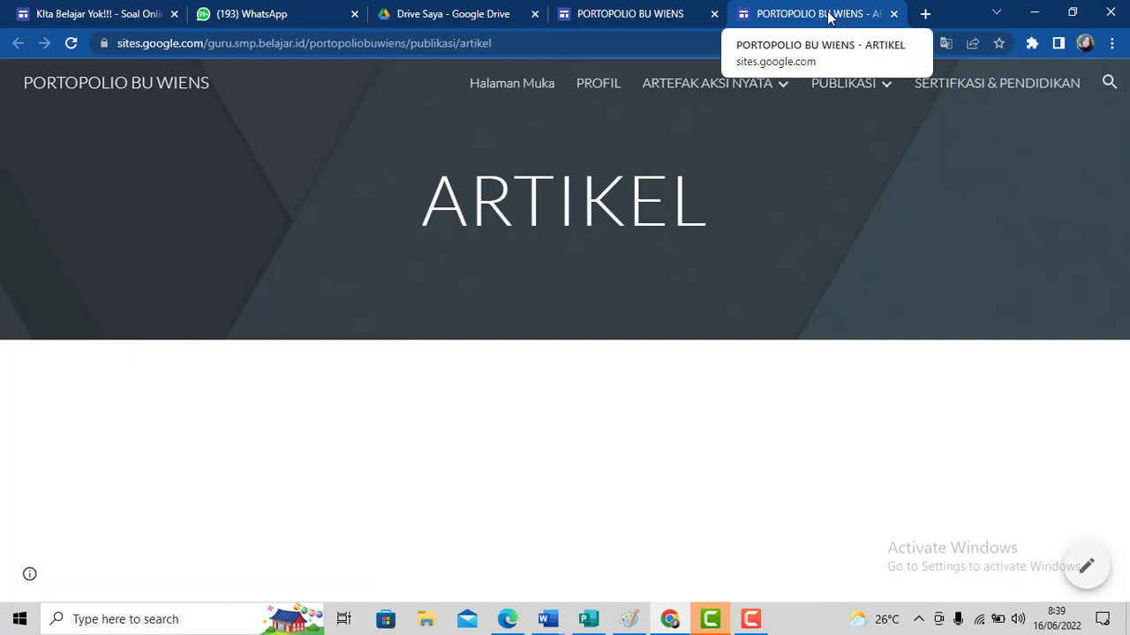
click(645, 15)
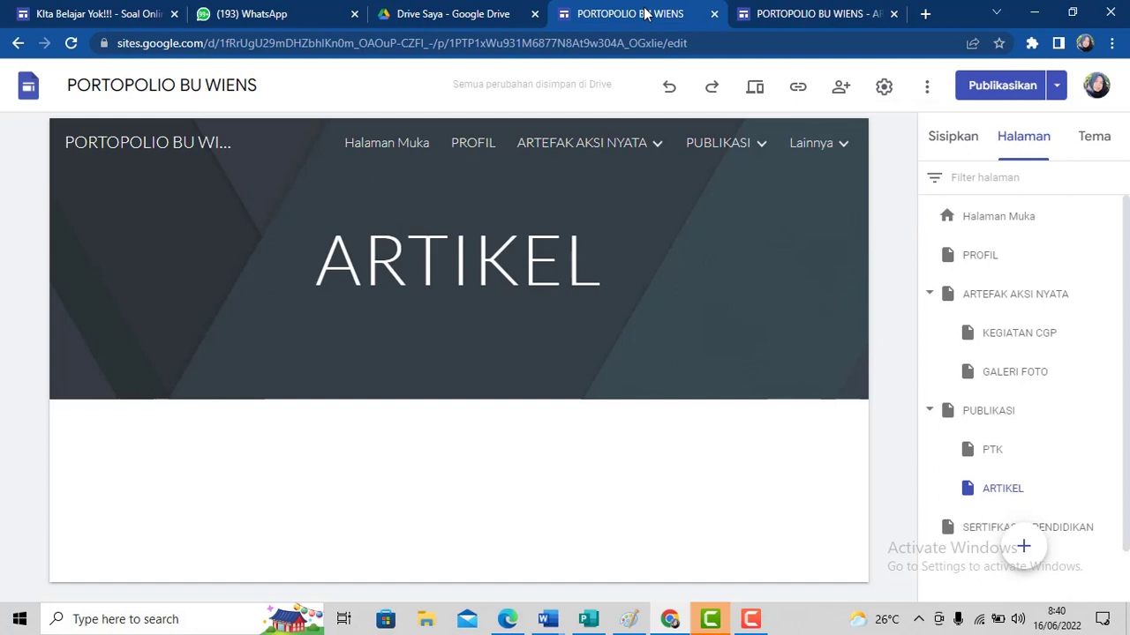
Switch the site theme from Sederhana to Impresi in the Themes panel.
click(1095, 141)
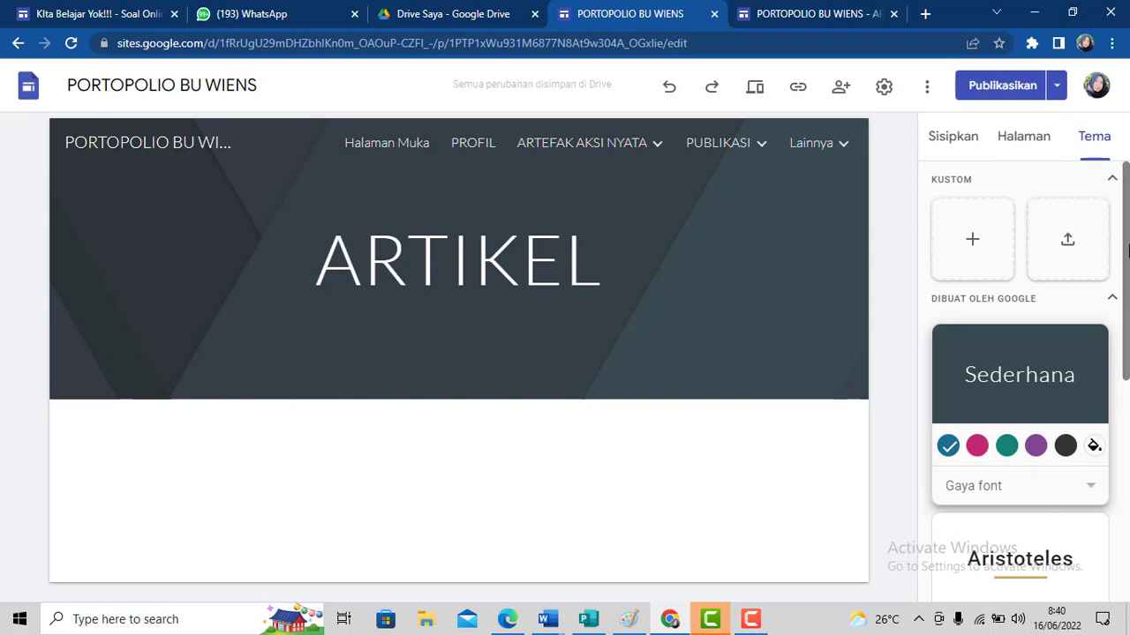
drag(1128, 251, 1127, 477)
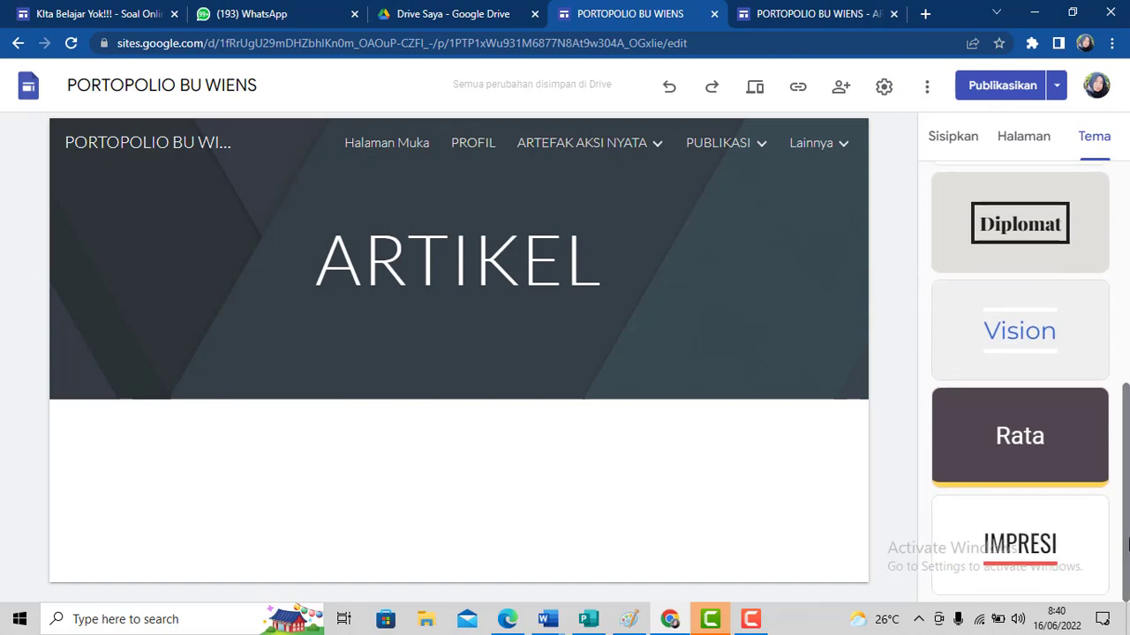
click(1033, 545)
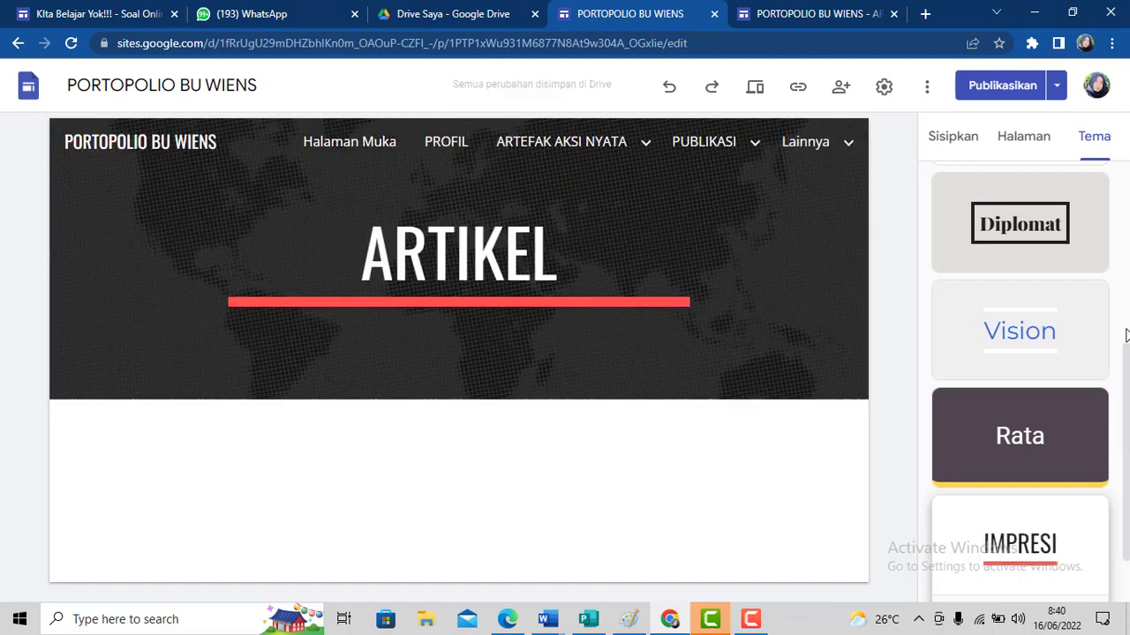
drag(1125, 335, 1127, 183)
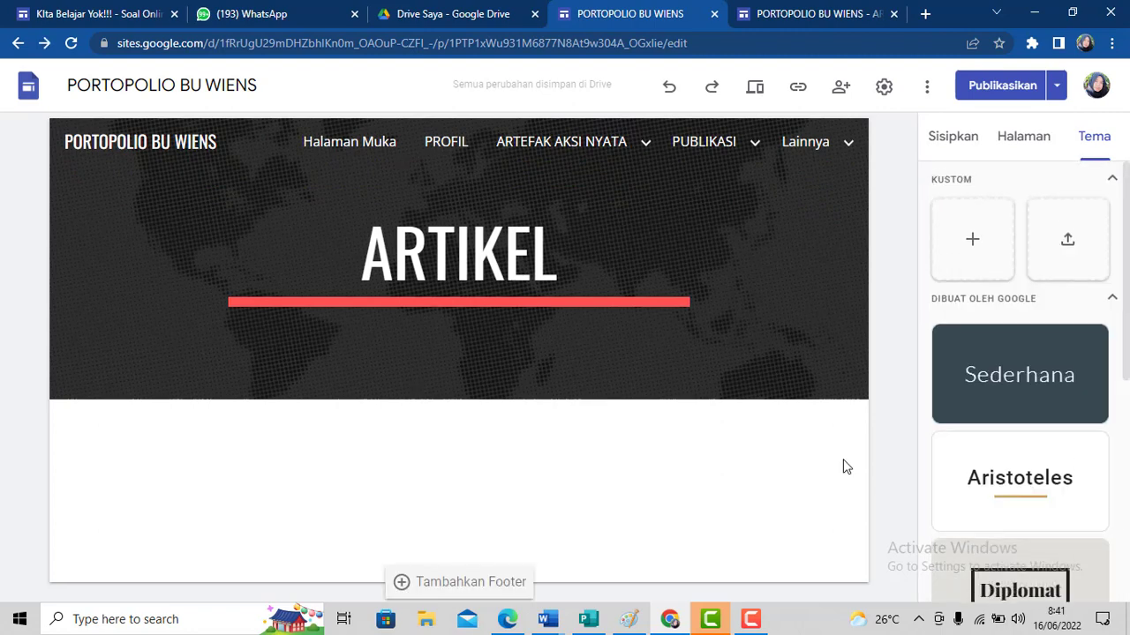
Start a custom theme named TEMA PORTOPOLIO using the uploaded student group photo as banner.
click(973, 248)
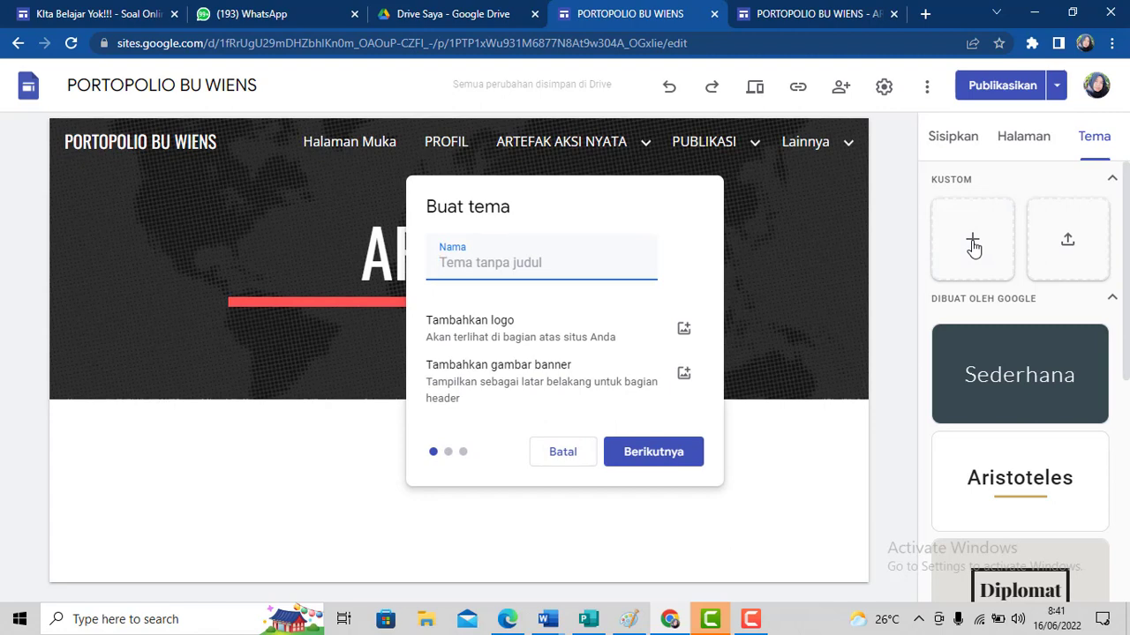
text(TEMA P)
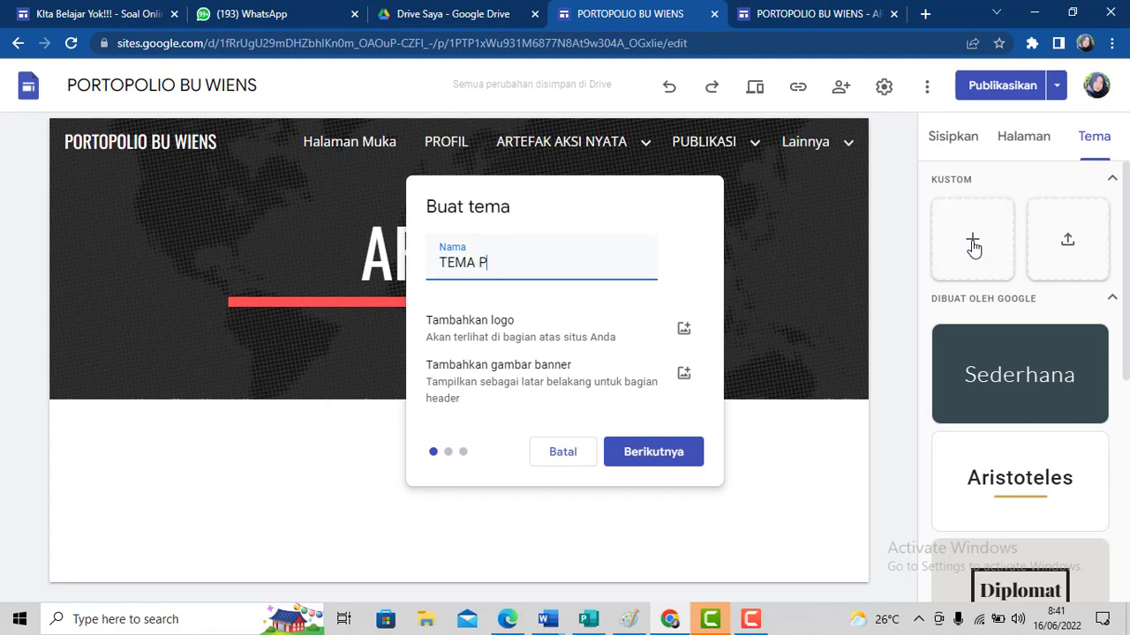
text(ORTOPOLIO)
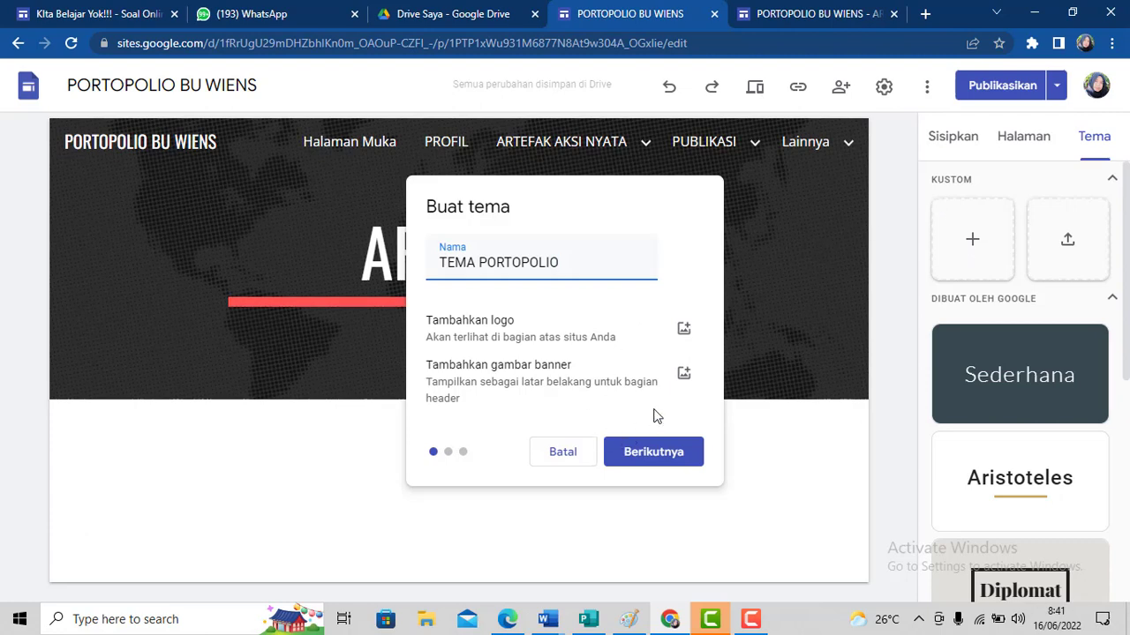
click(684, 375)
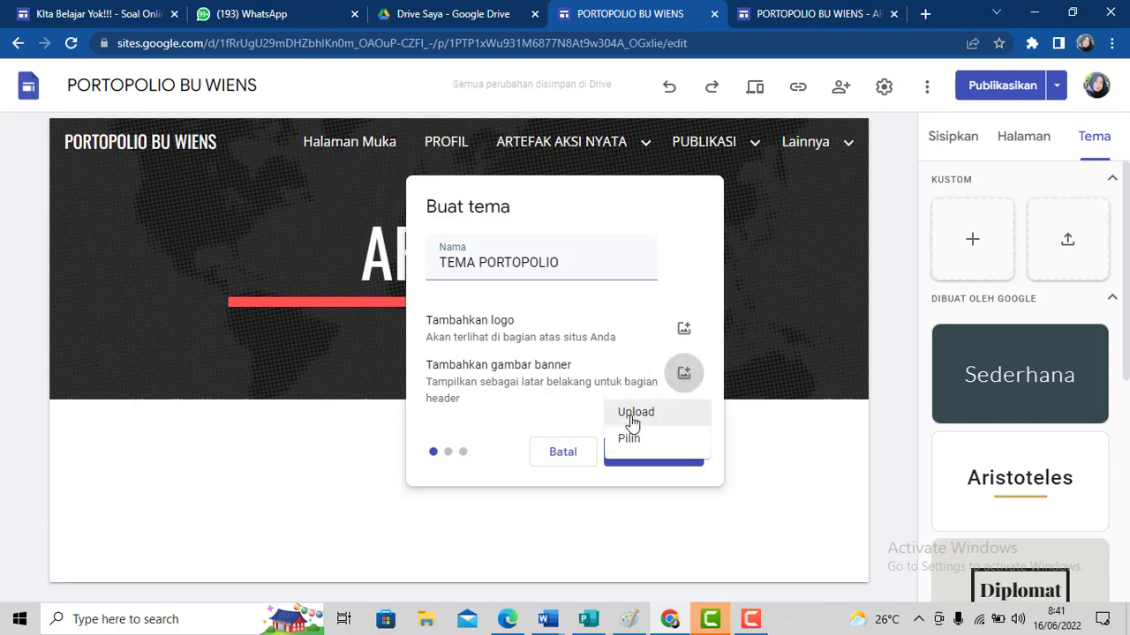
click(632, 420)
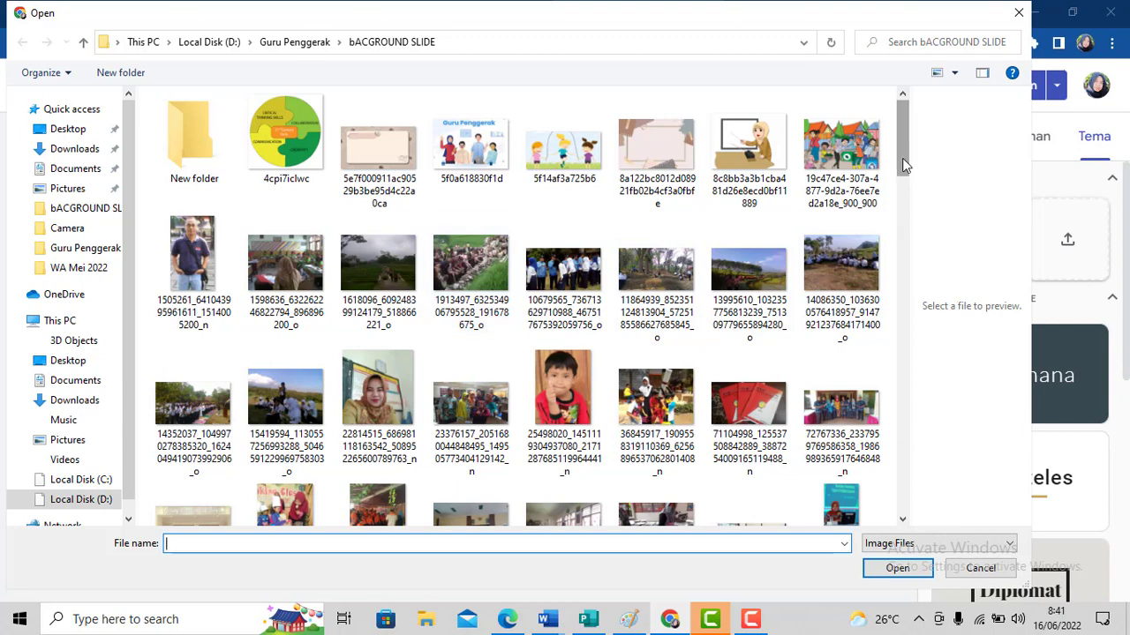
click(843, 261)
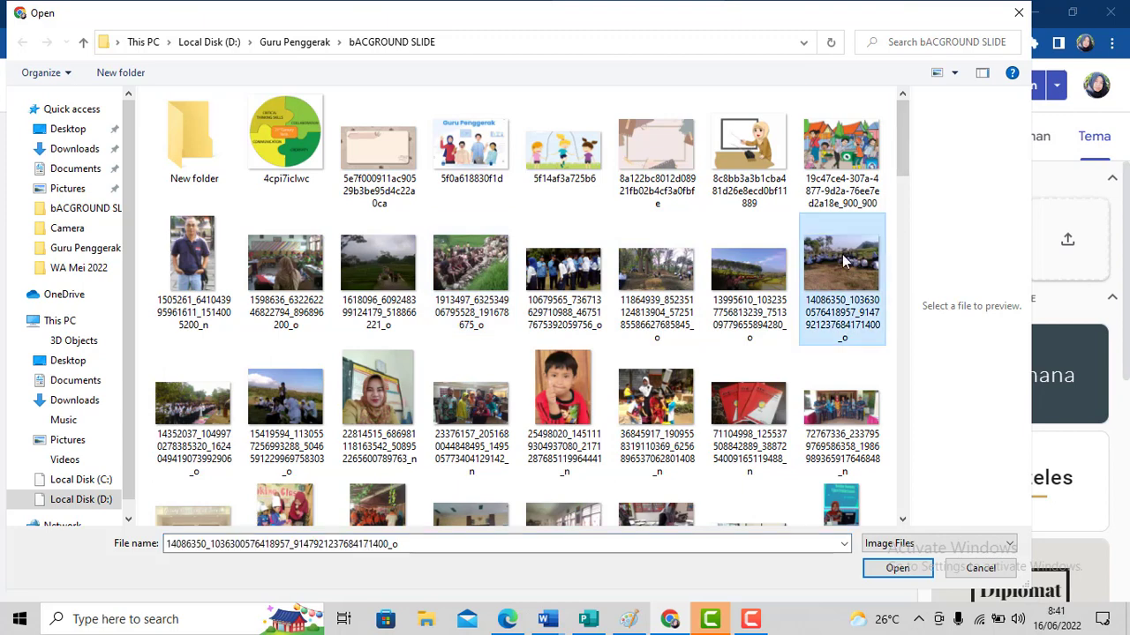
click(895, 570)
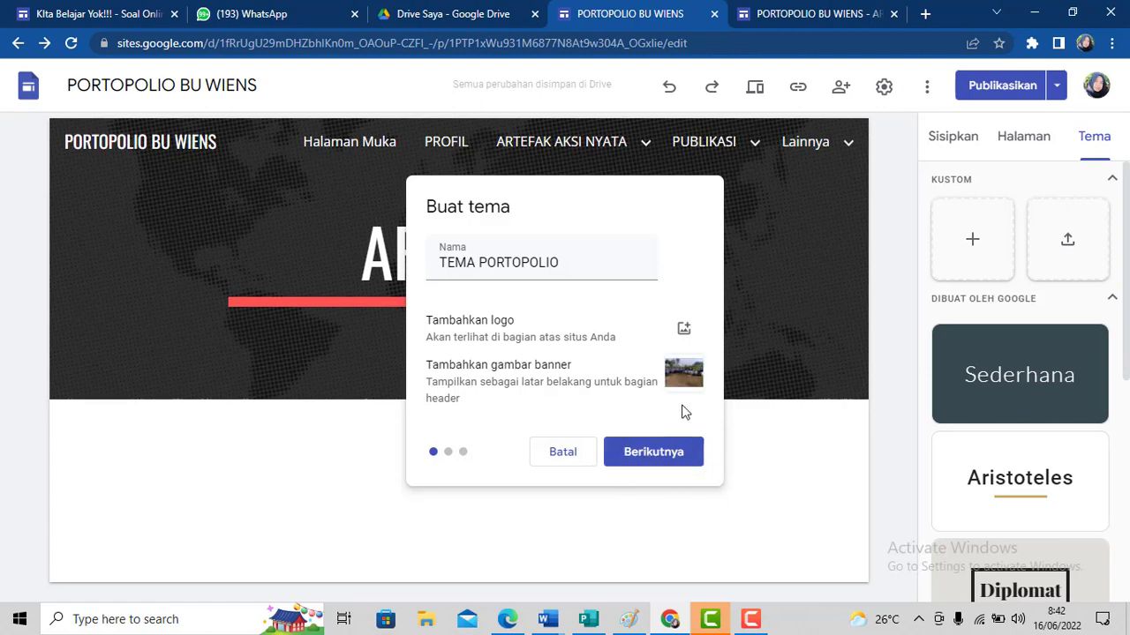
Choose the red colour preset, keep the Montserrat fonts, and create the theme.
click(656, 454)
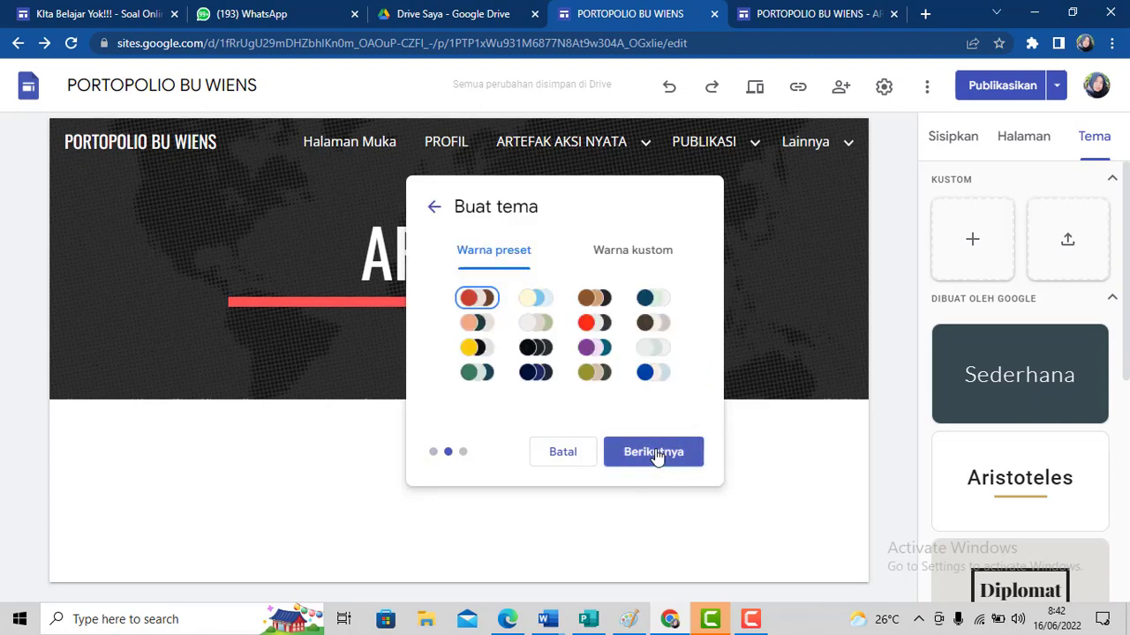
click(586, 325)
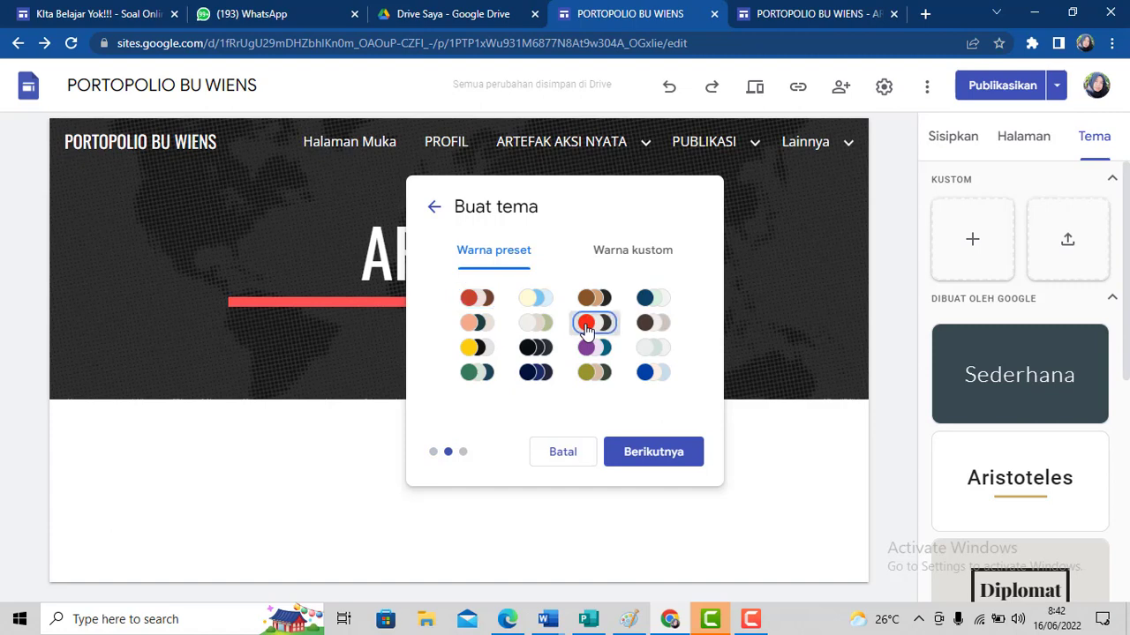
click(644, 453)
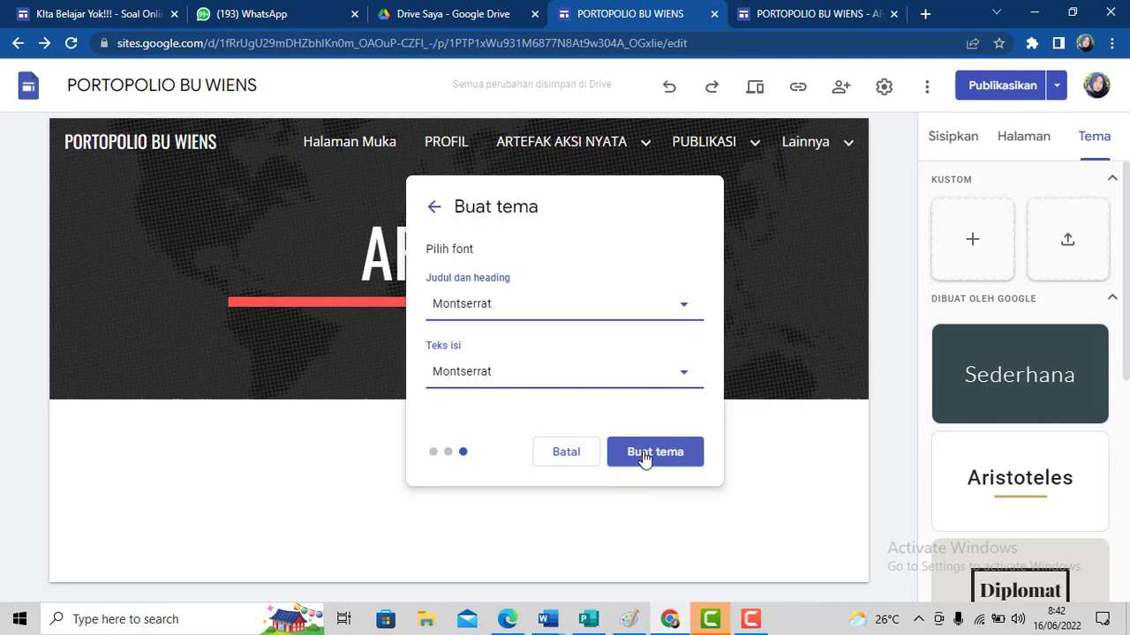
click(644, 455)
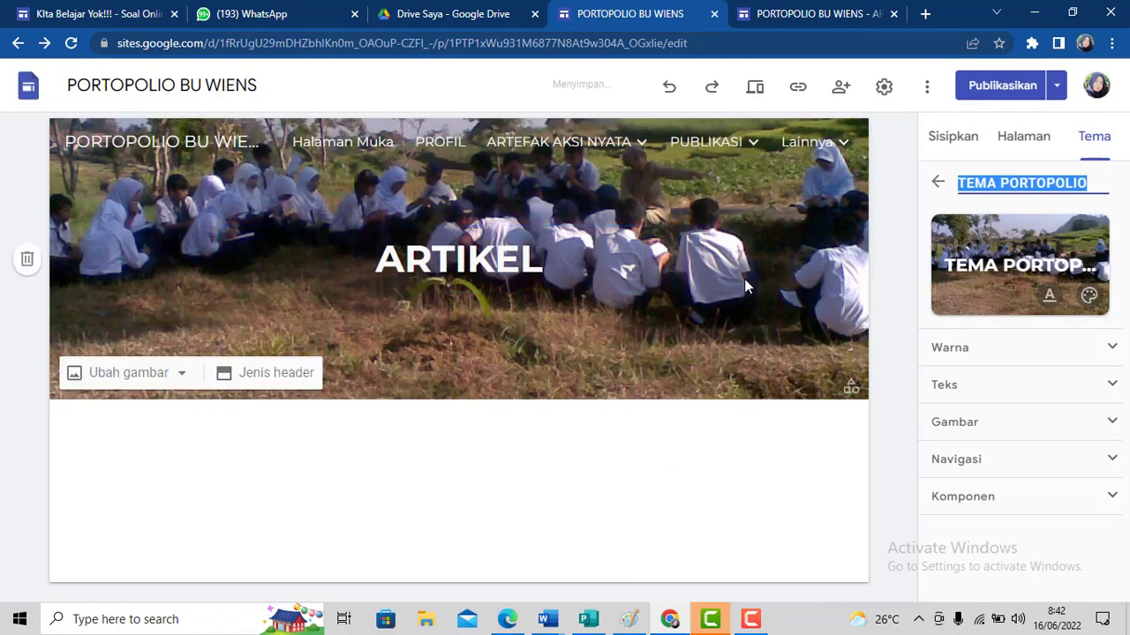
Review and republish the site with the TEMA PORTOPOLIO theme, then switch to the live site tab.
click(620, 16)
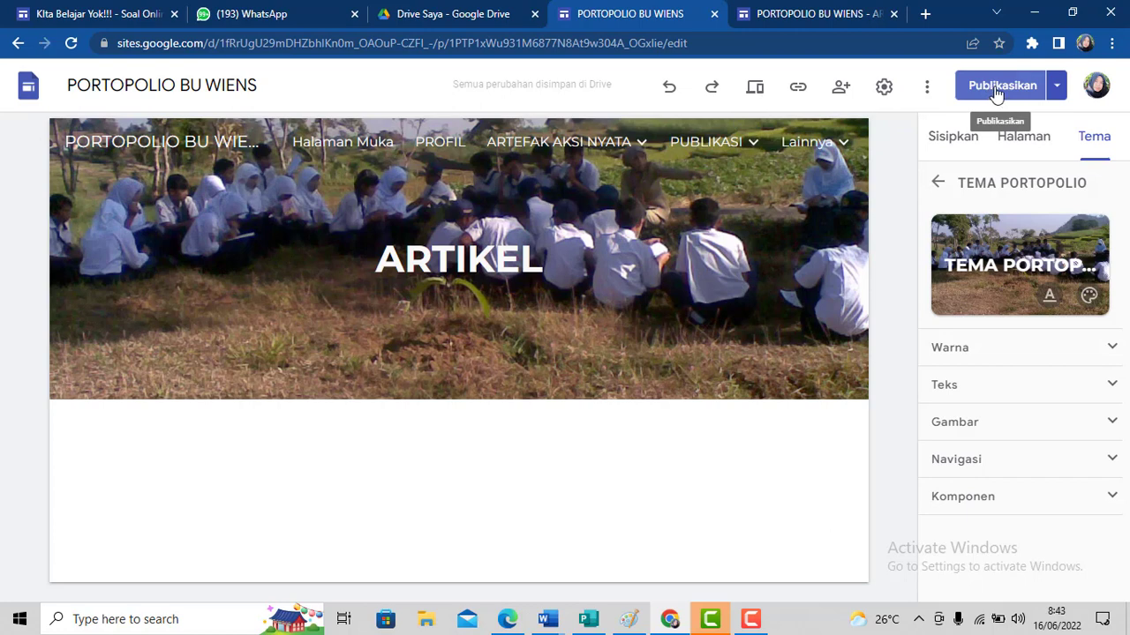
click(1000, 86)
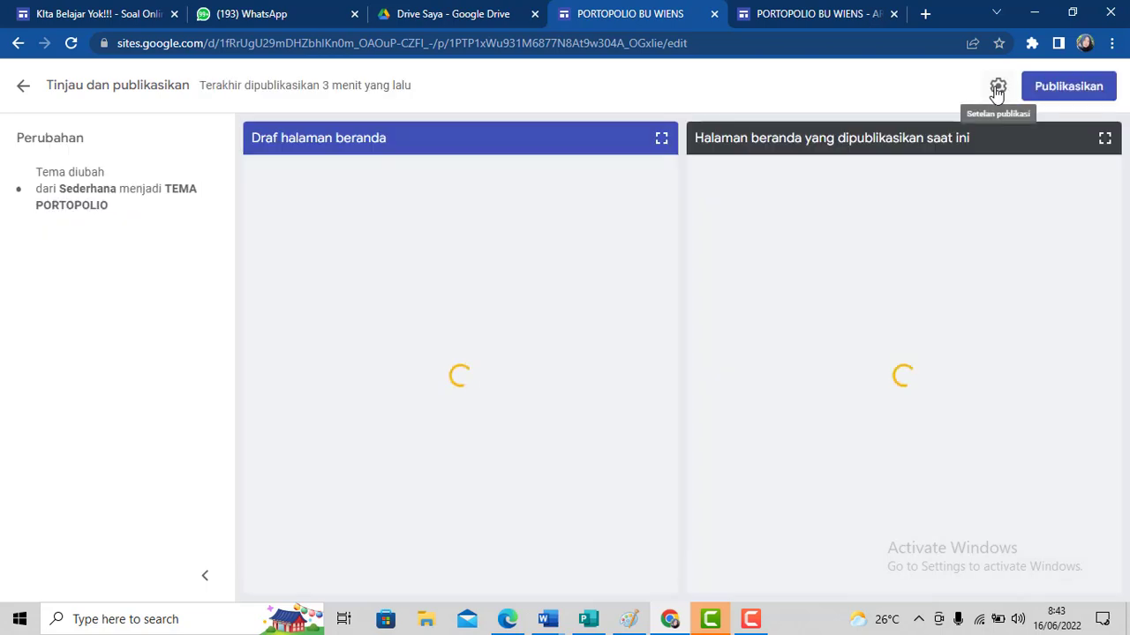
click(1070, 93)
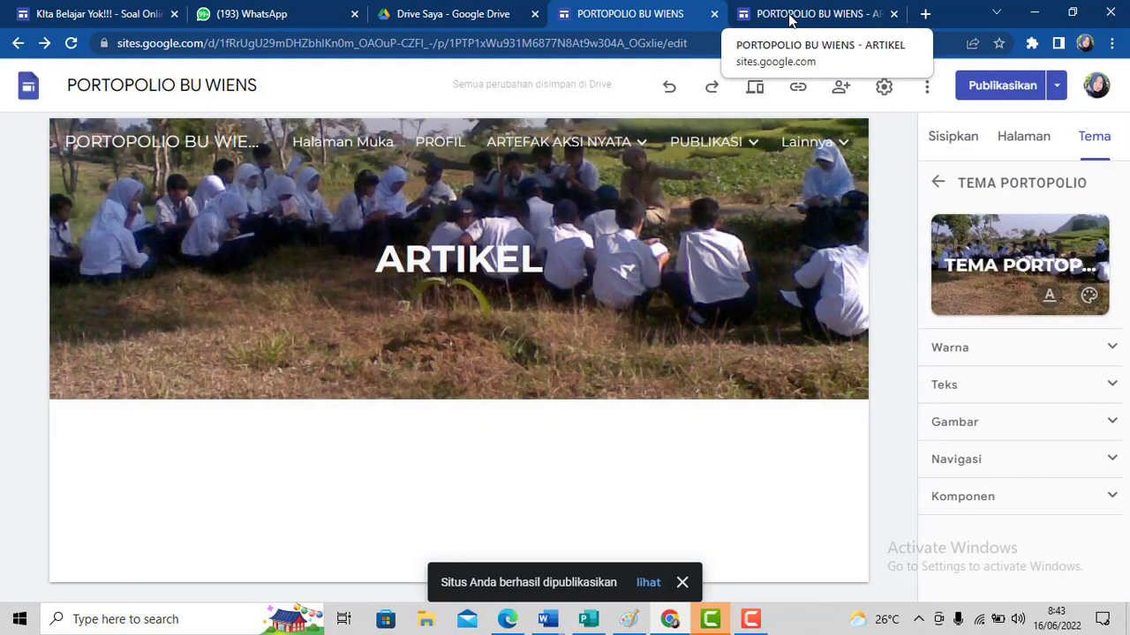
click(790, 17)
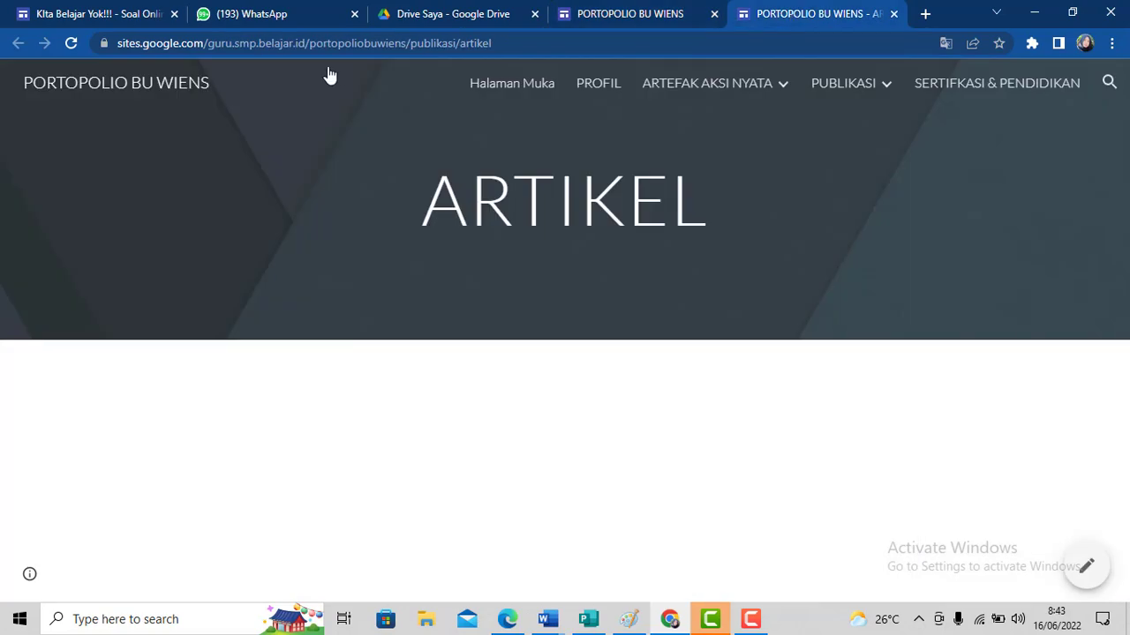
Reload the live ARTIKEL page to check the student-photo banner, then return to the editor.
click(72, 44)
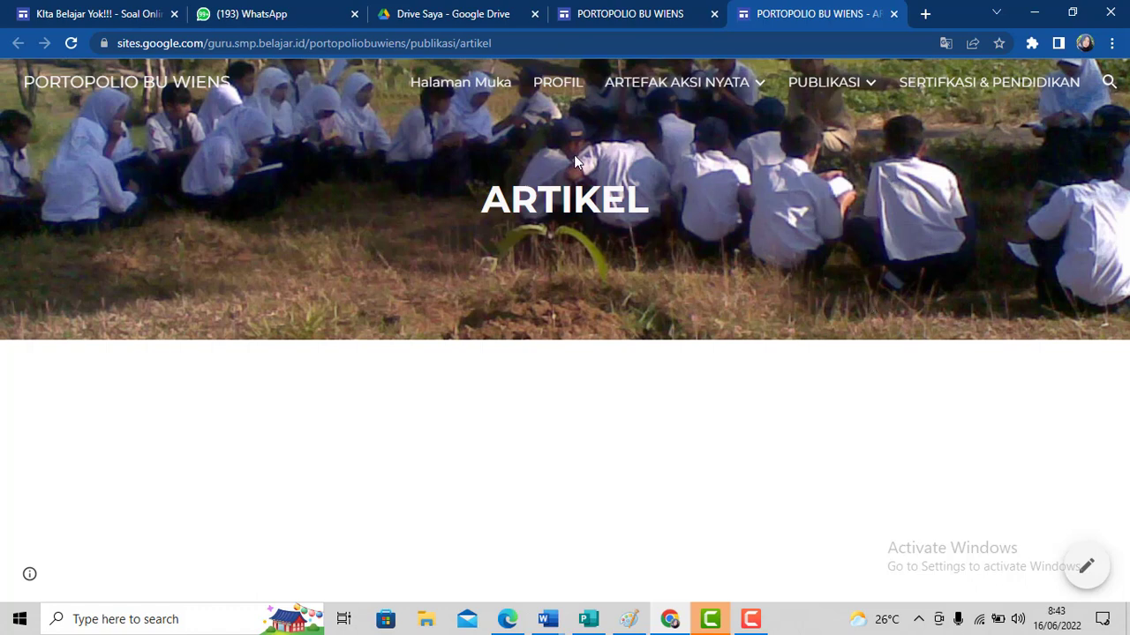
mouse_move(611, 79)
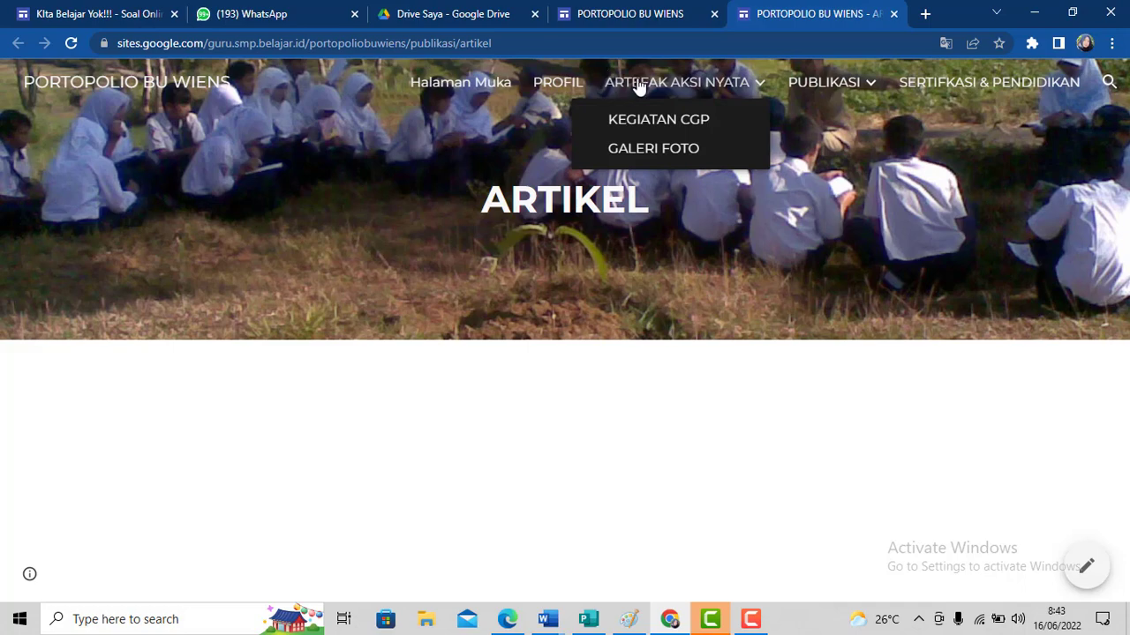
click(610, 13)
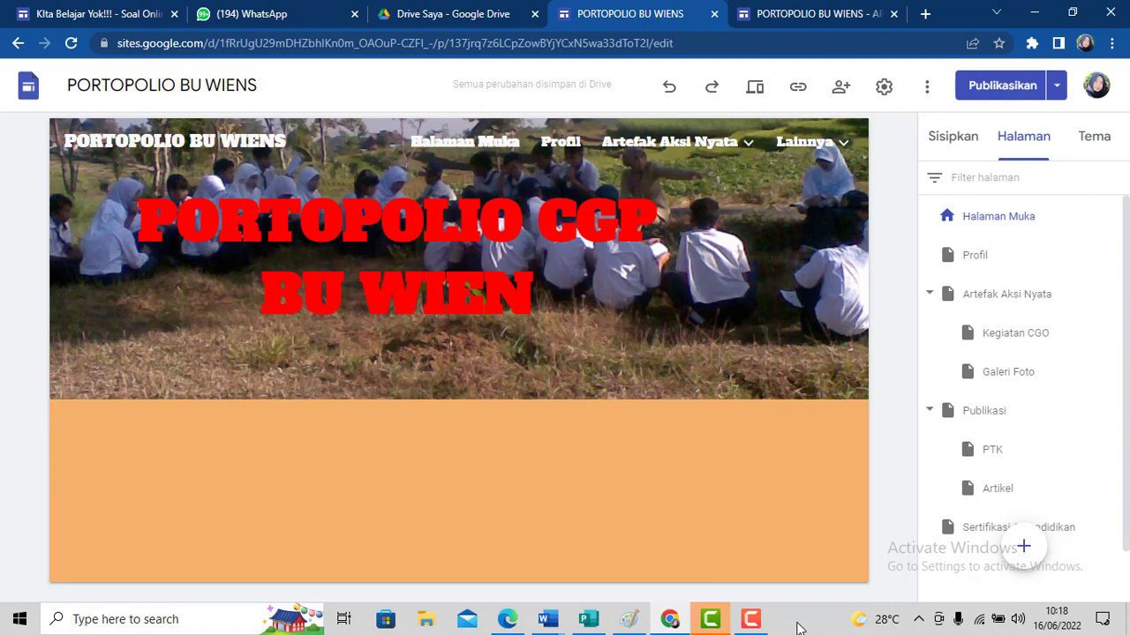
Open the Profil page in the editor and show the Sisipkan insert options panel.
click(562, 143)
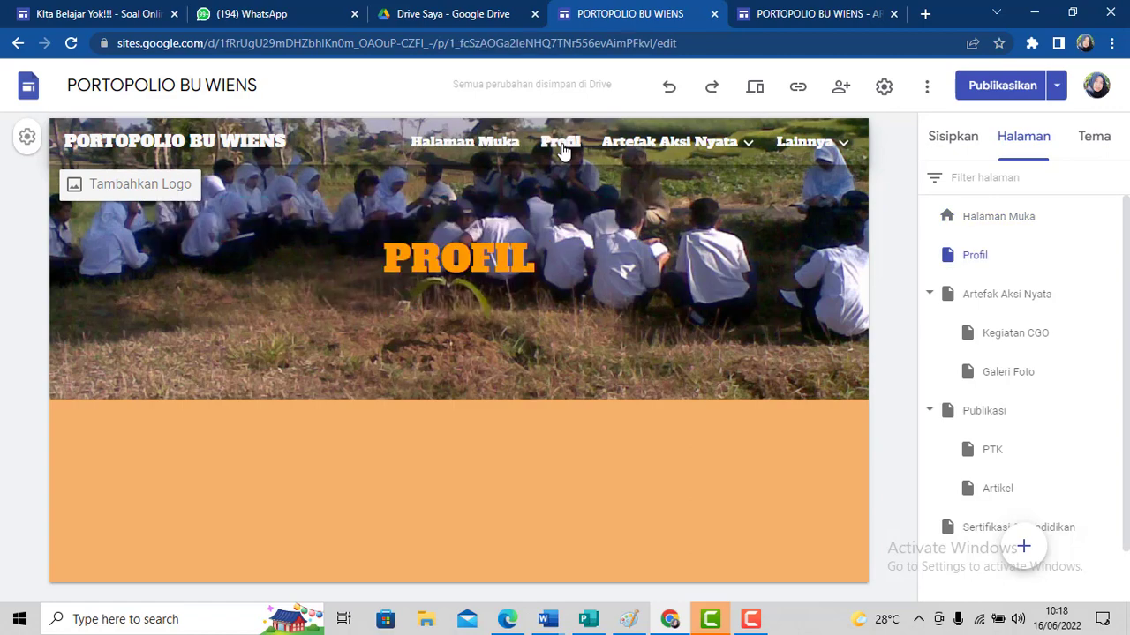
click(955, 139)
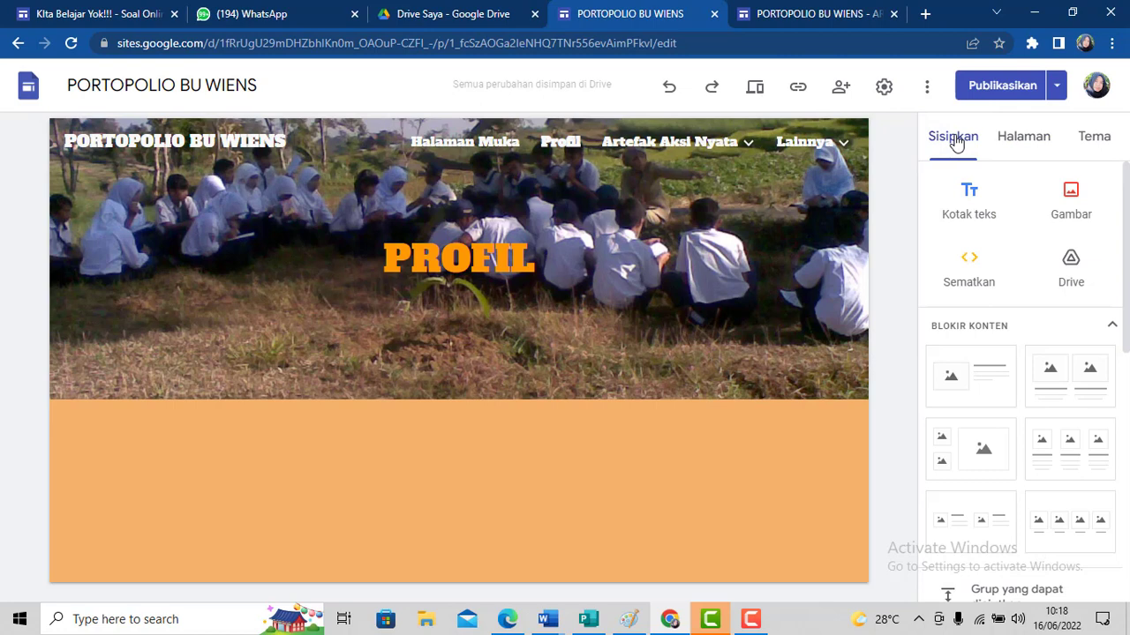
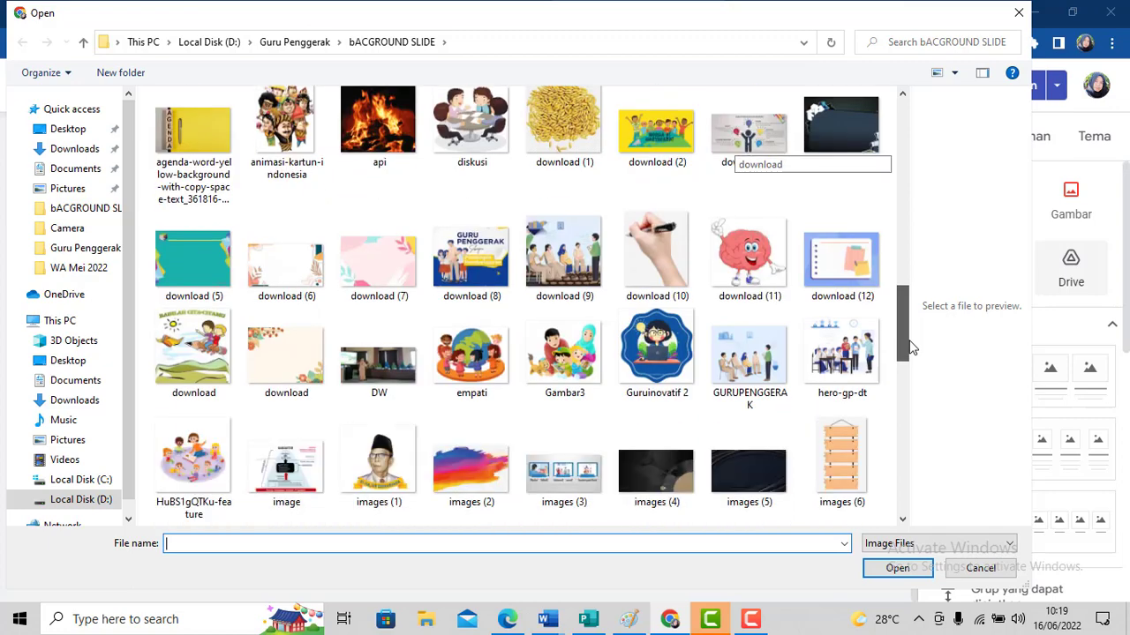
Insert the Video photo below the 'Saya lahir di desa Trawas' line.
drag(911, 353, 909, 507)
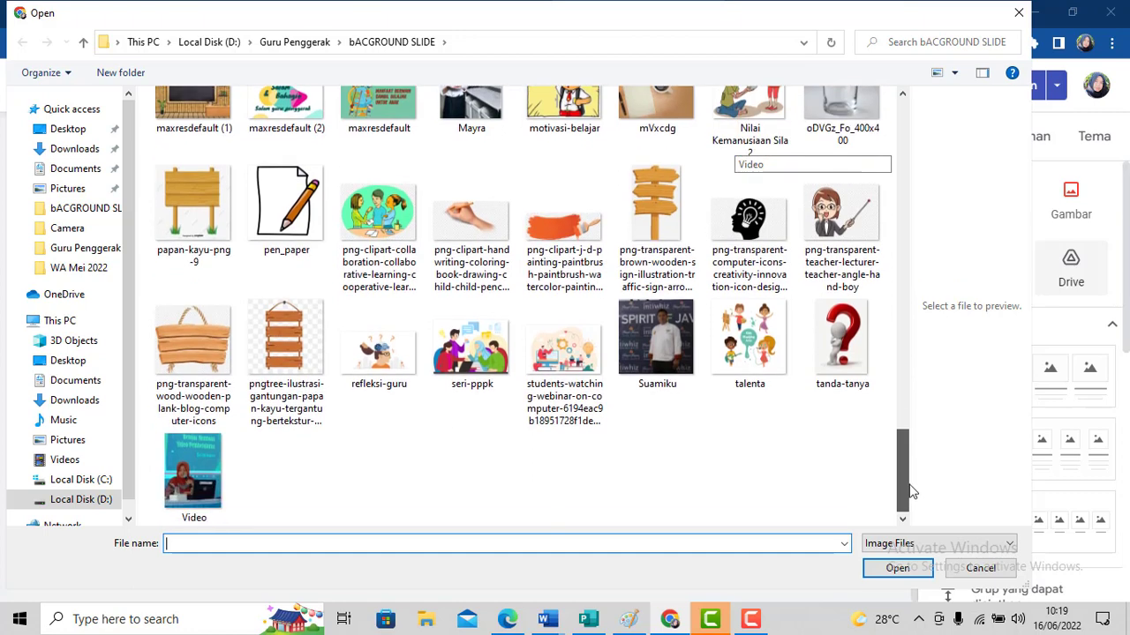
click(196, 481)
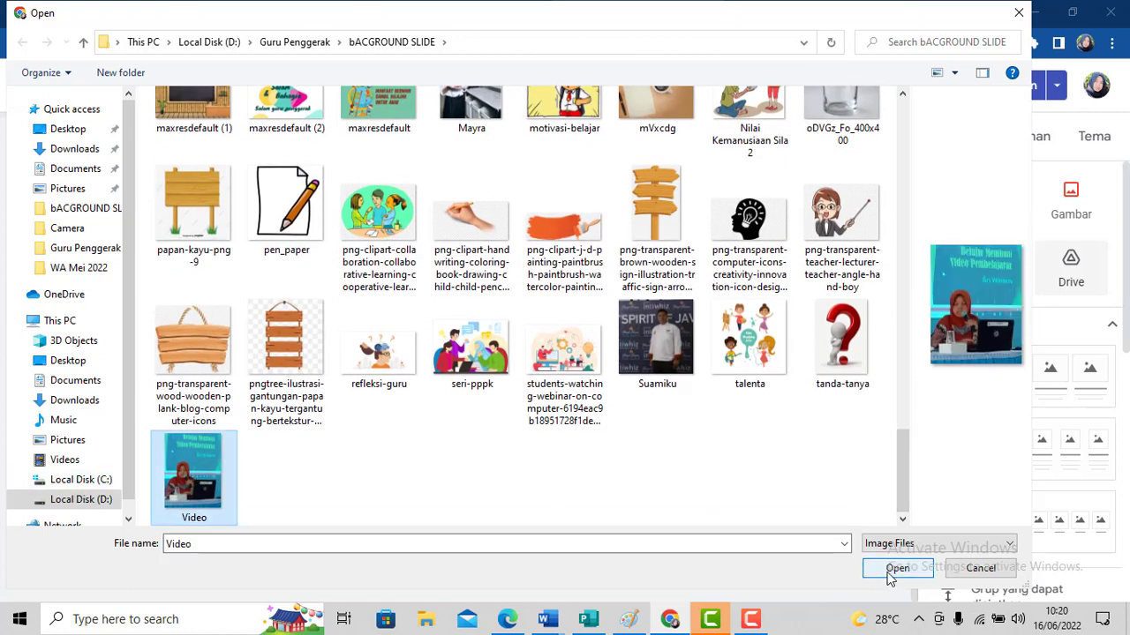
click(895, 569)
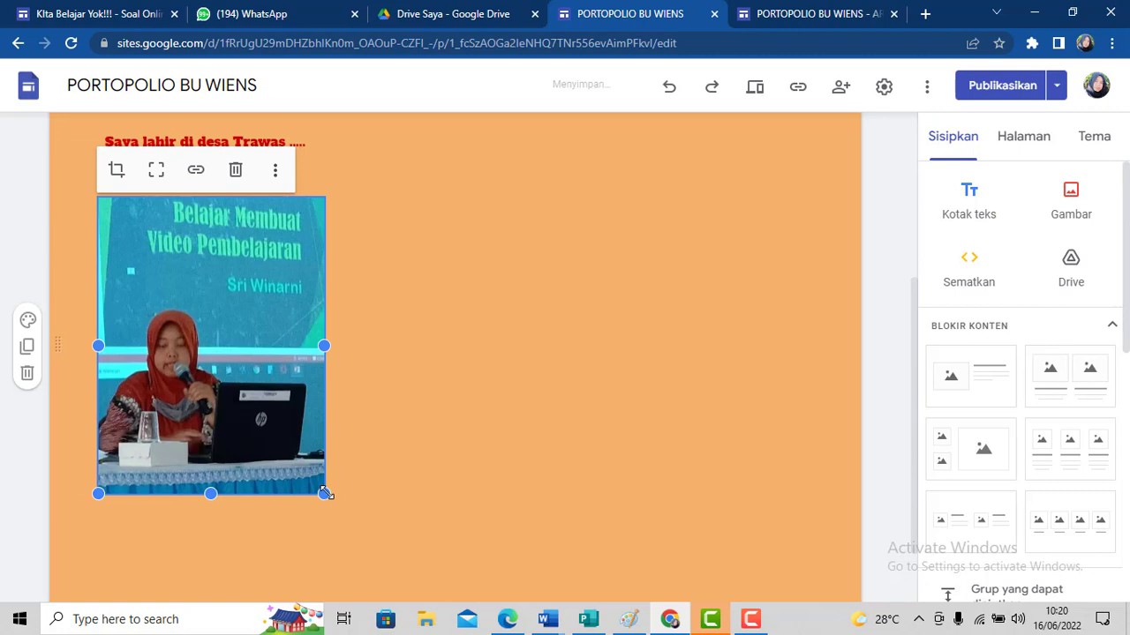
Resize the Video photo down to a small thumbnail.
mouse_move(326, 493)
mouse_down()
mouse_move(355, 521)
mouse_move(325, 507)
mouse_up()
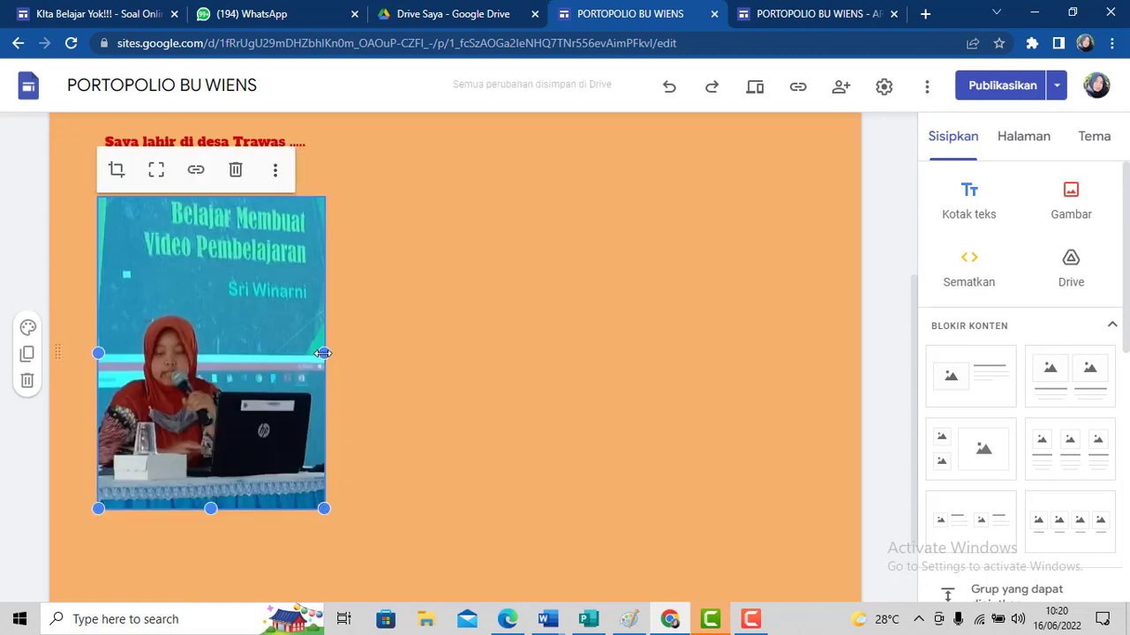
mouse_move(324, 353)
mouse_down()
mouse_move(413, 357)
mouse_move(325, 357)
mouse_up()
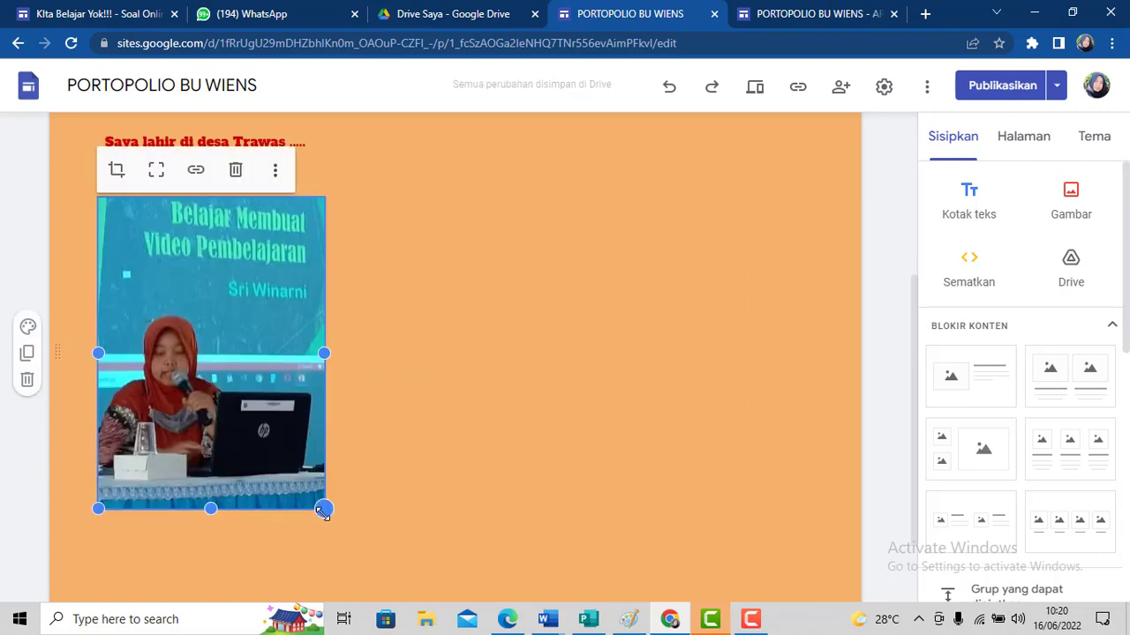
drag(324, 509, 255, 404)
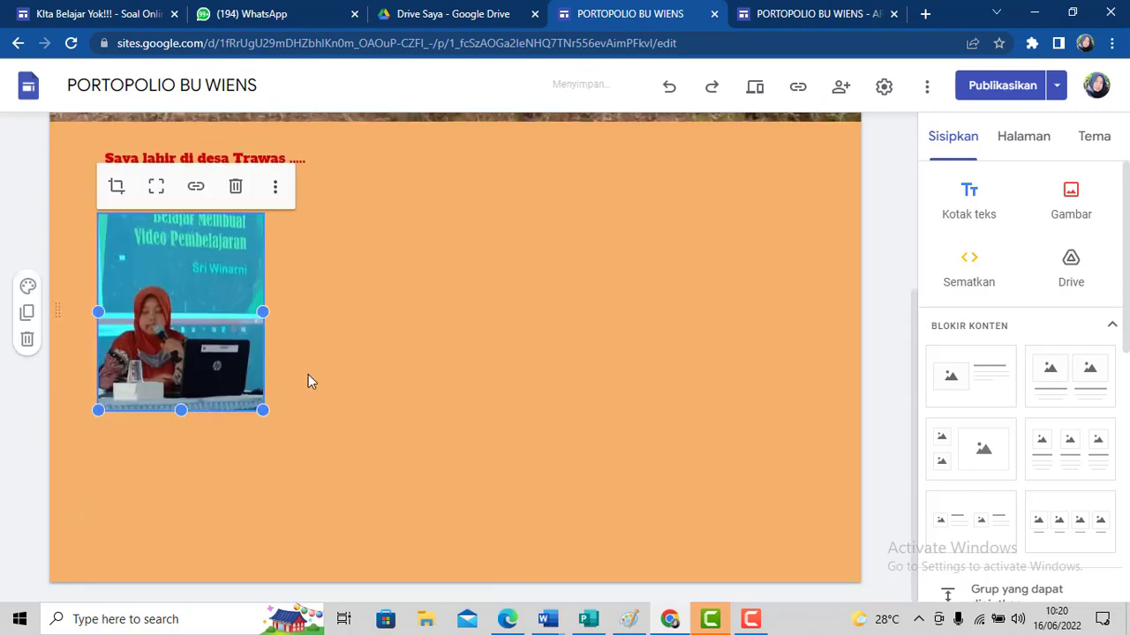
click(309, 381)
click(228, 374)
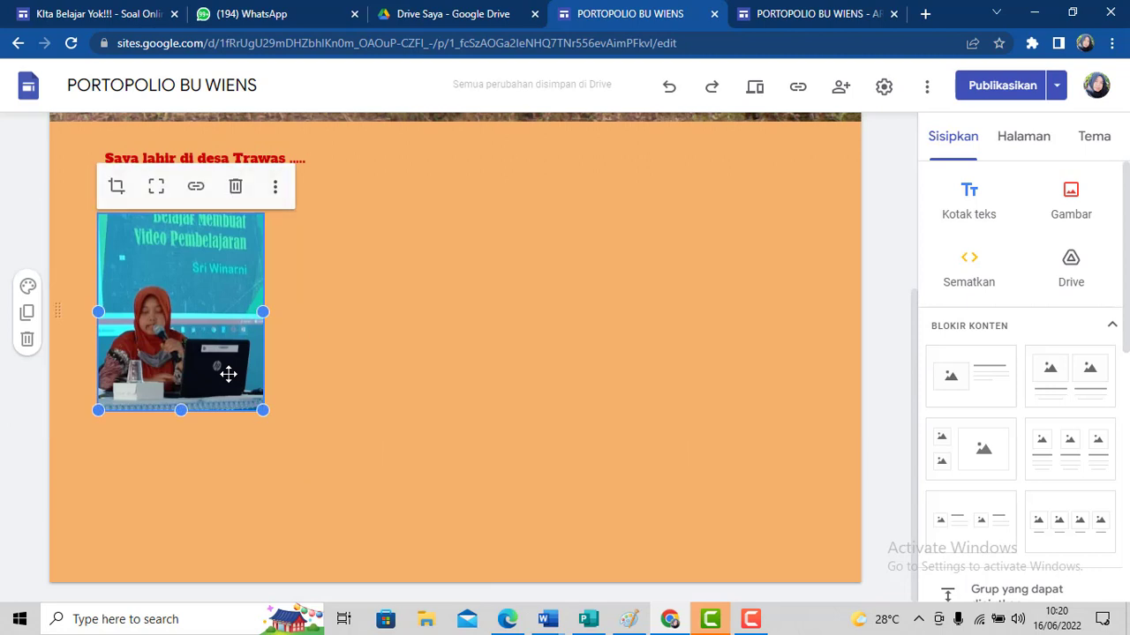
click(350, 373)
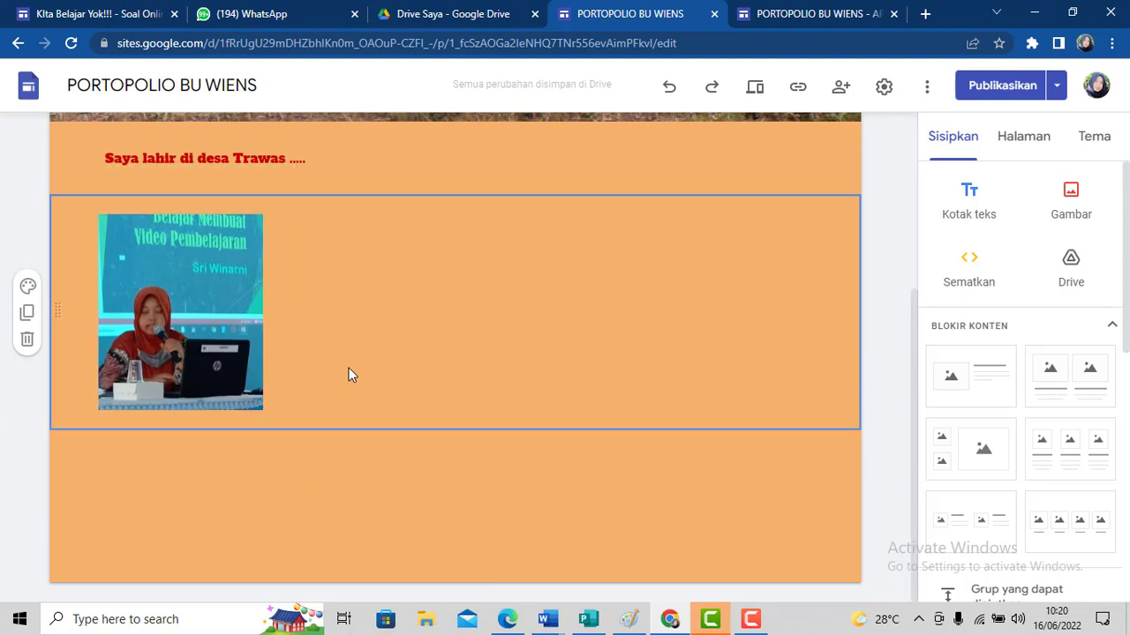
click(799, 484)
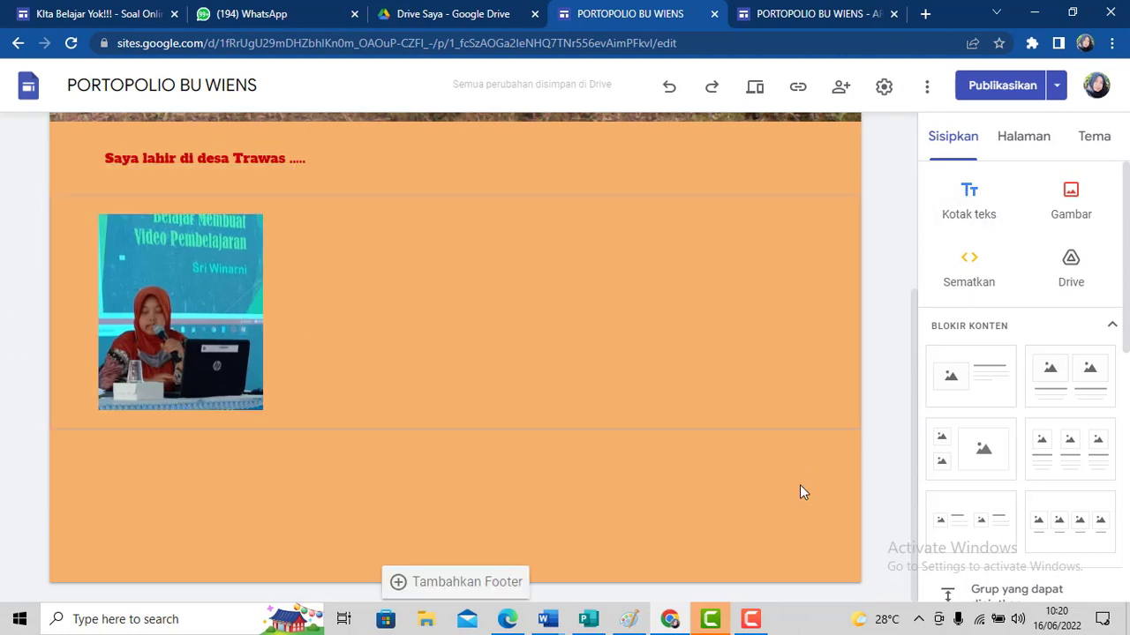
Add a text box under the photo with the centred caption 'Presentasi'.
click(969, 201)
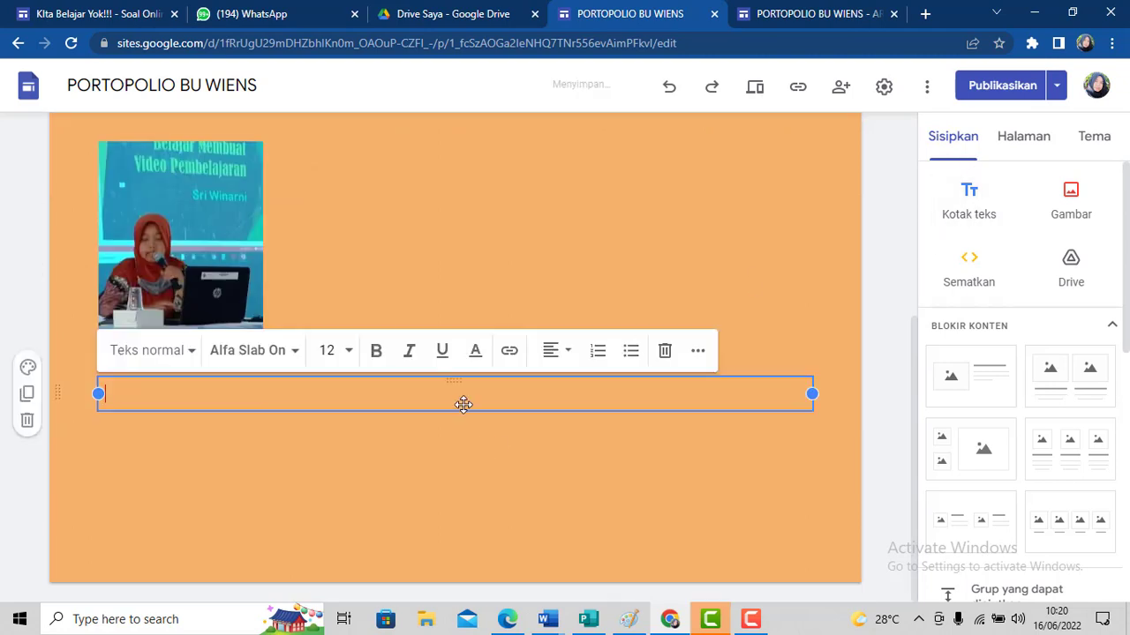
drag(464, 405, 189, 343)
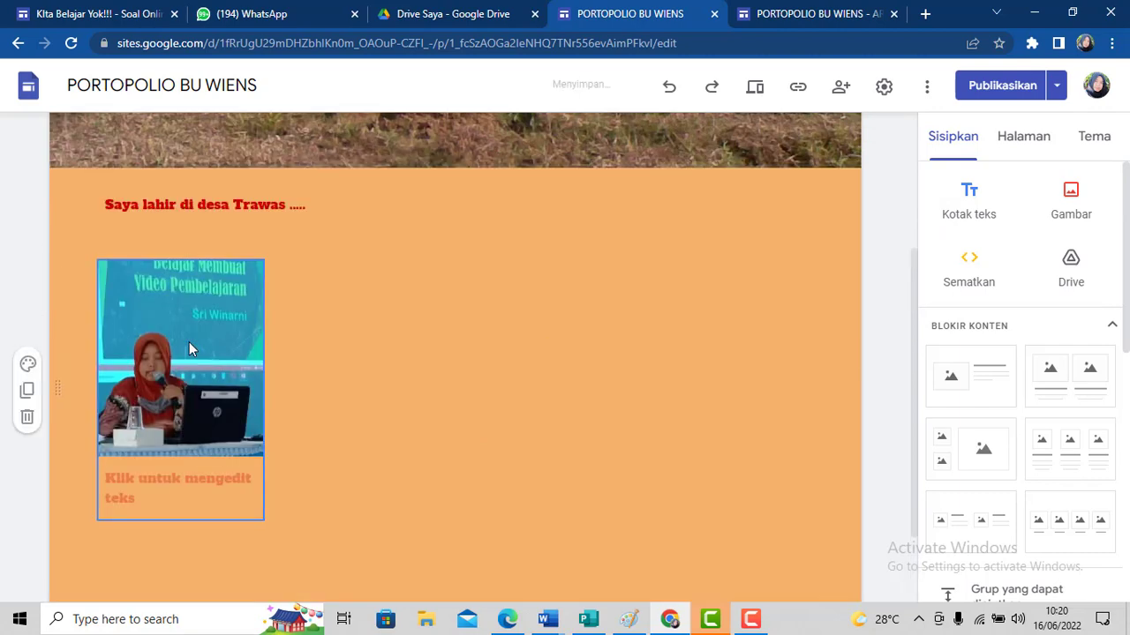
click(180, 487)
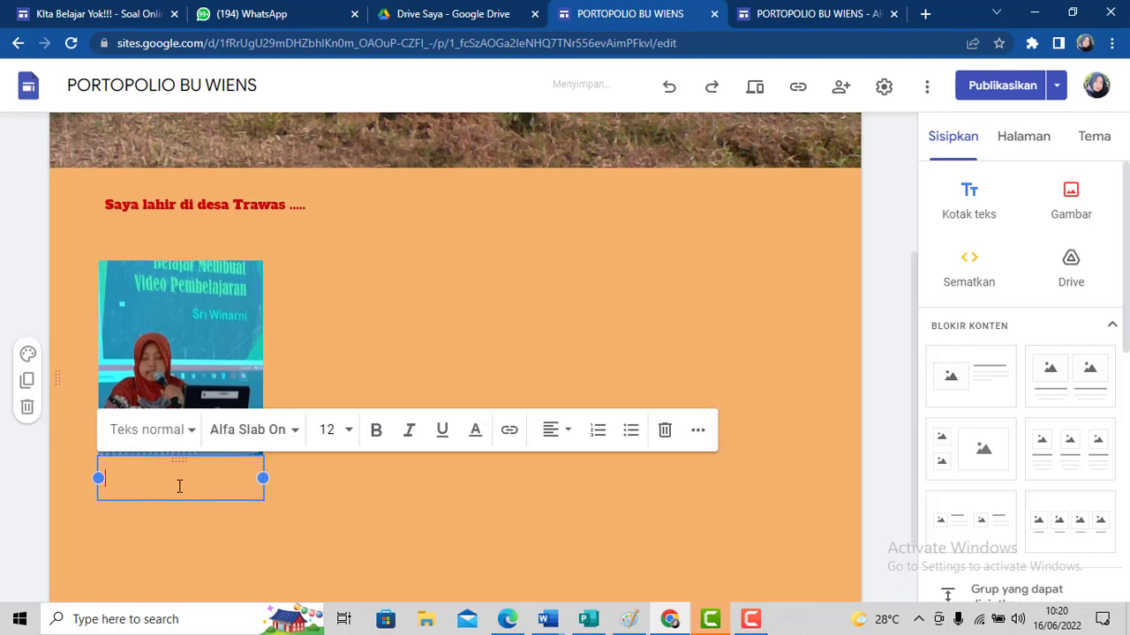
click(569, 432)
click(554, 476)
text(Presentas)
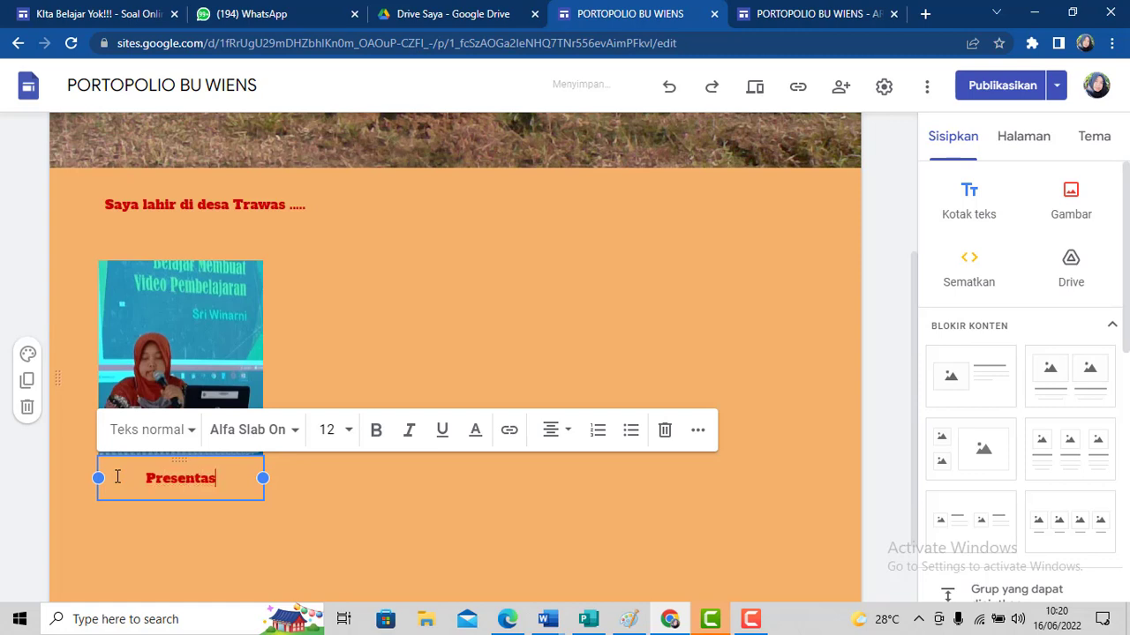
text(i)
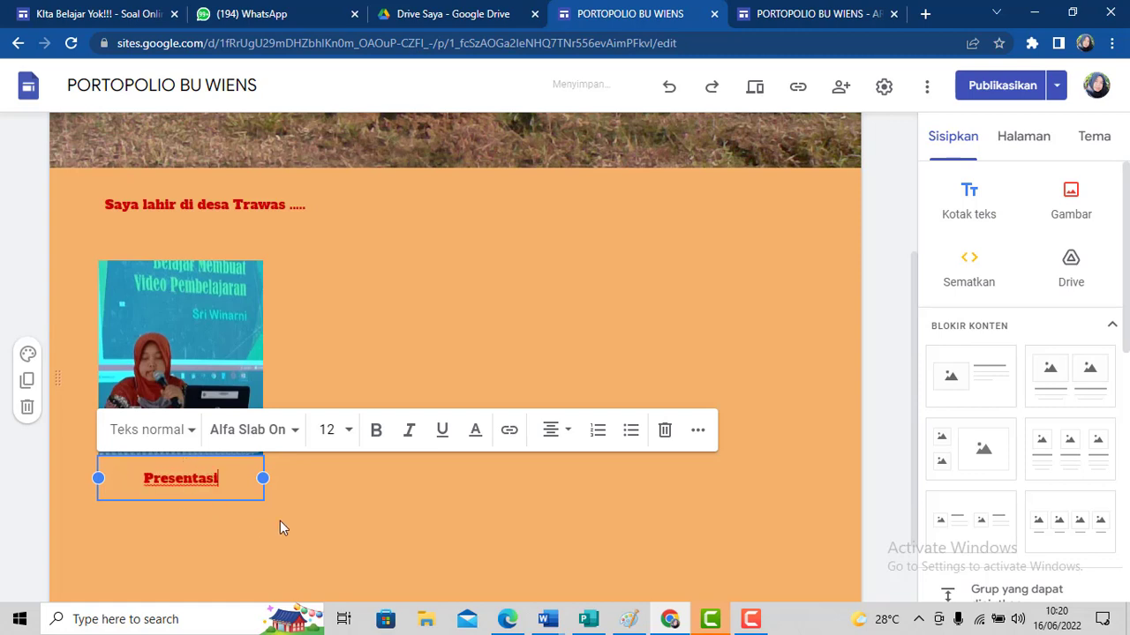
click(307, 522)
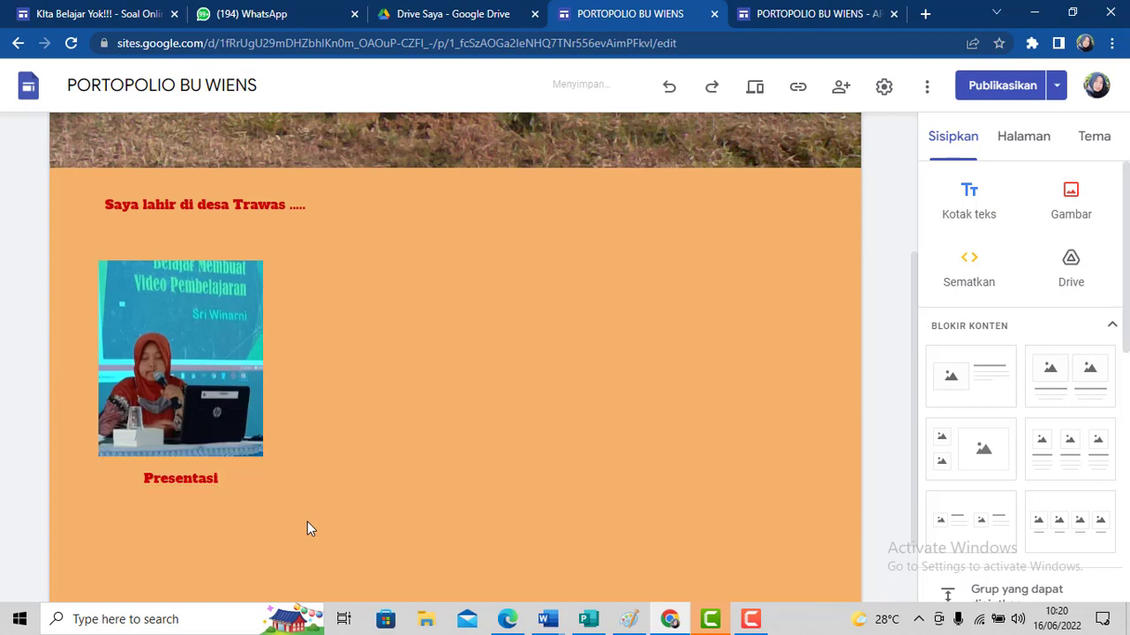
Extend the birth sentence to read 'Saya lahir di desa Trawas pada bulan Januari tahun 1972.'.
click(258, 204)
key(BackSpace)
key(BackSpace)
key(BackSpace)
key(BackSpace)
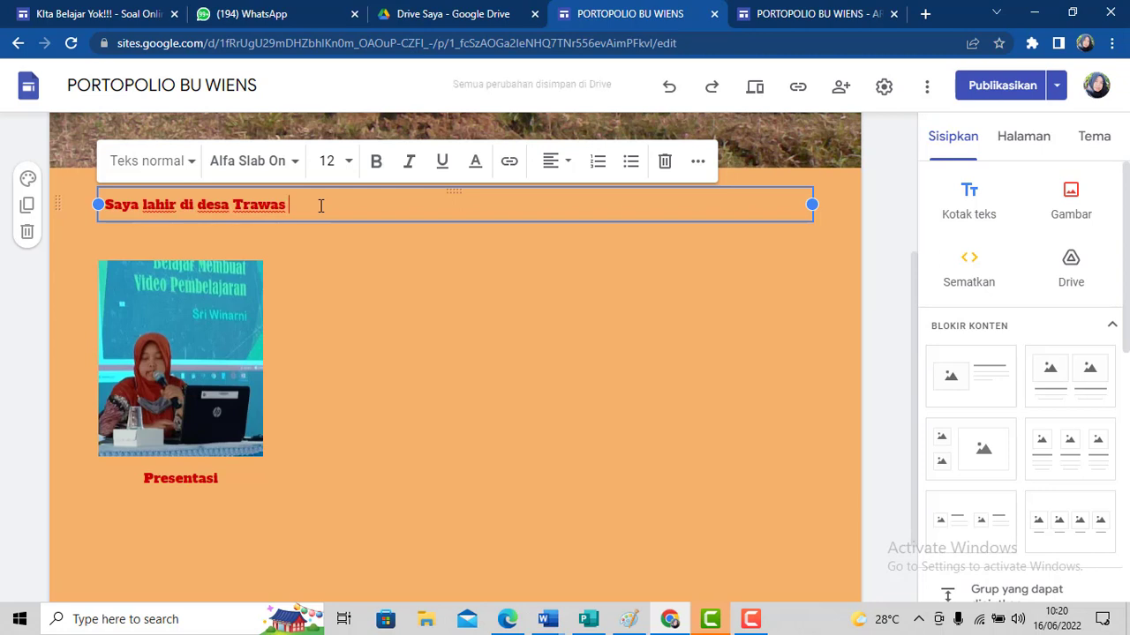
text(p)
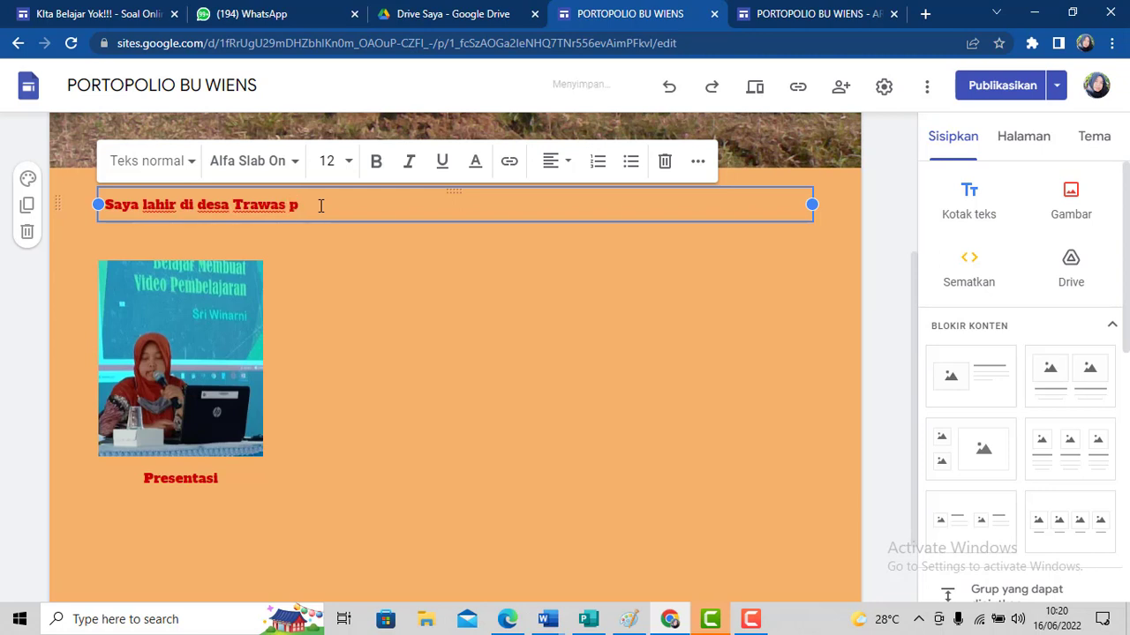
text(ada bulan)
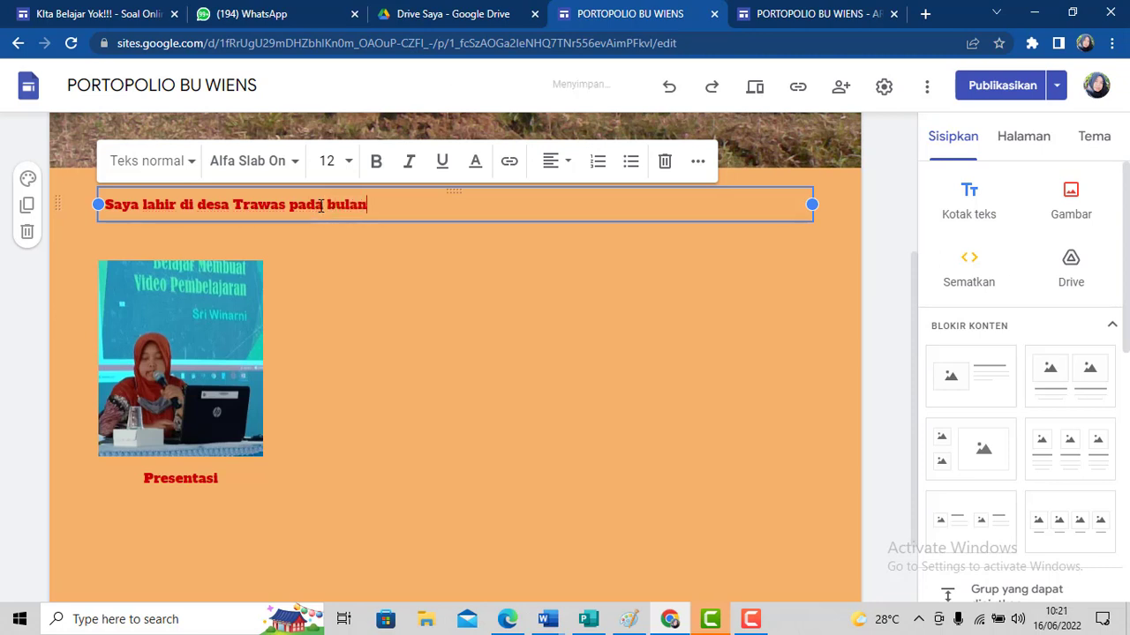
text( Januari tahun 2)
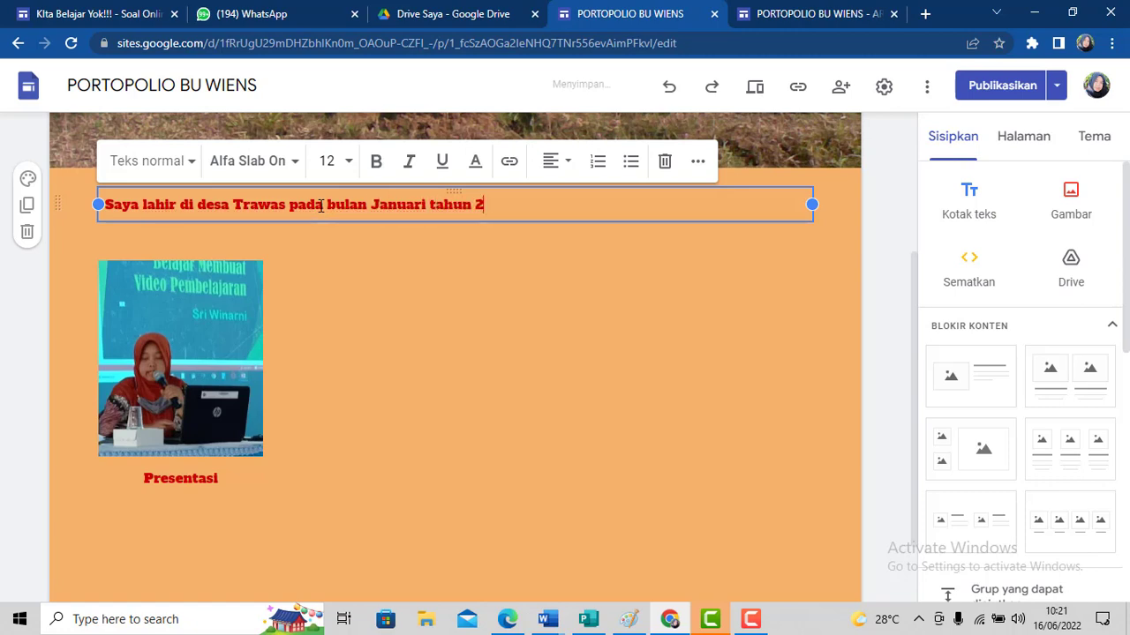
text(0)
key(BackSpace)
key(BackSpace)
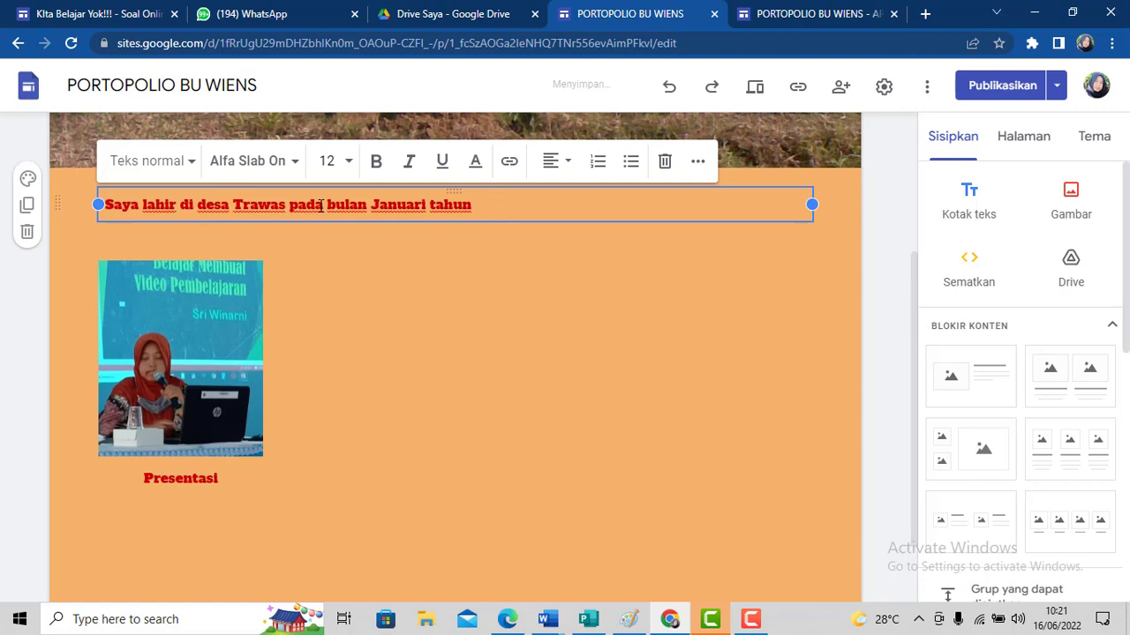
text(1972.)
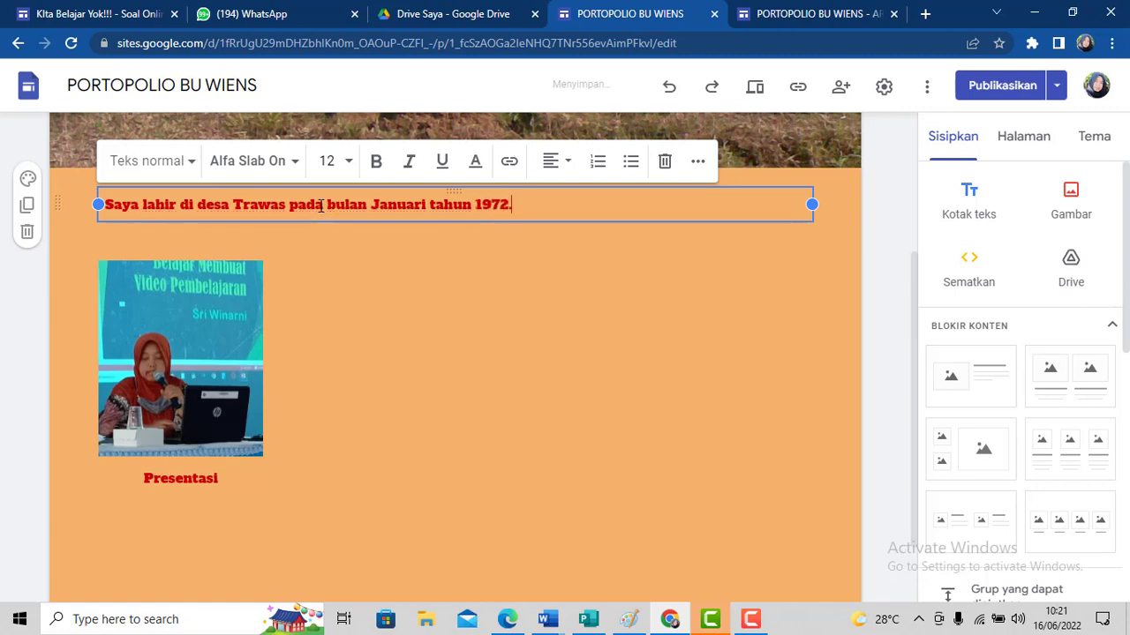
Finish the second line with 'bersaudara' and narrow the text box to half width.
key(Return)
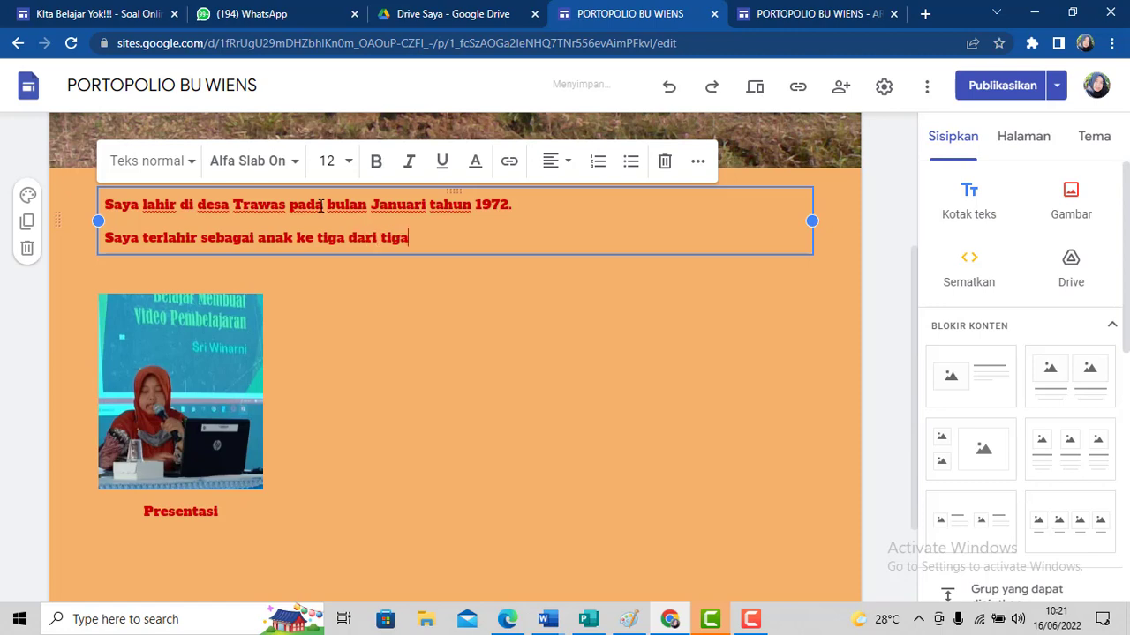
text(bersaudara)
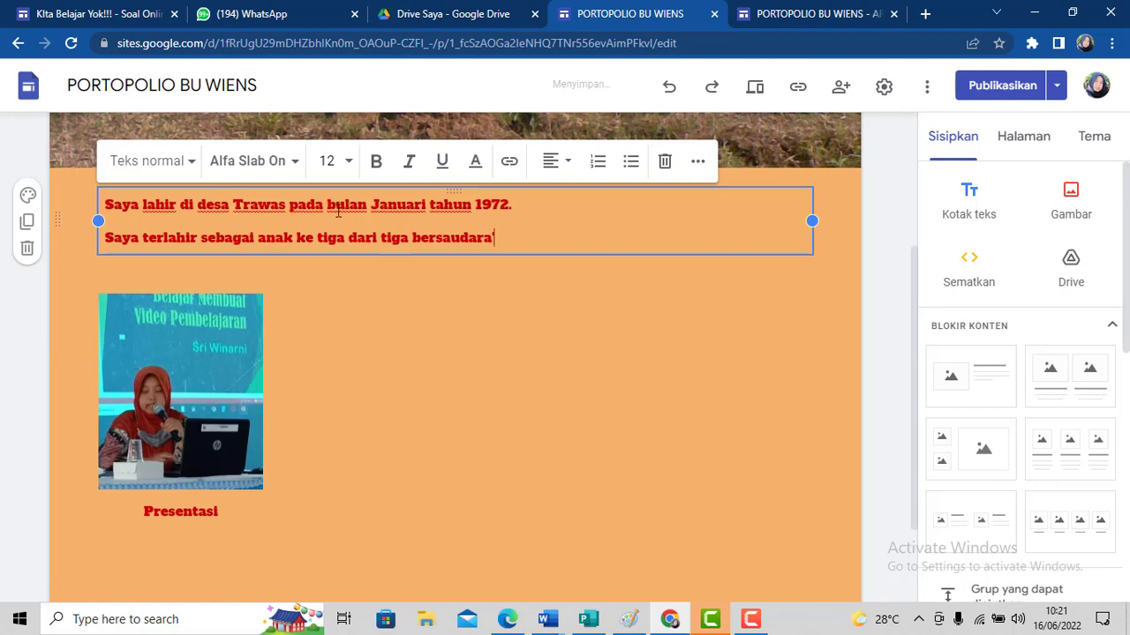
drag(812, 221, 574, 221)
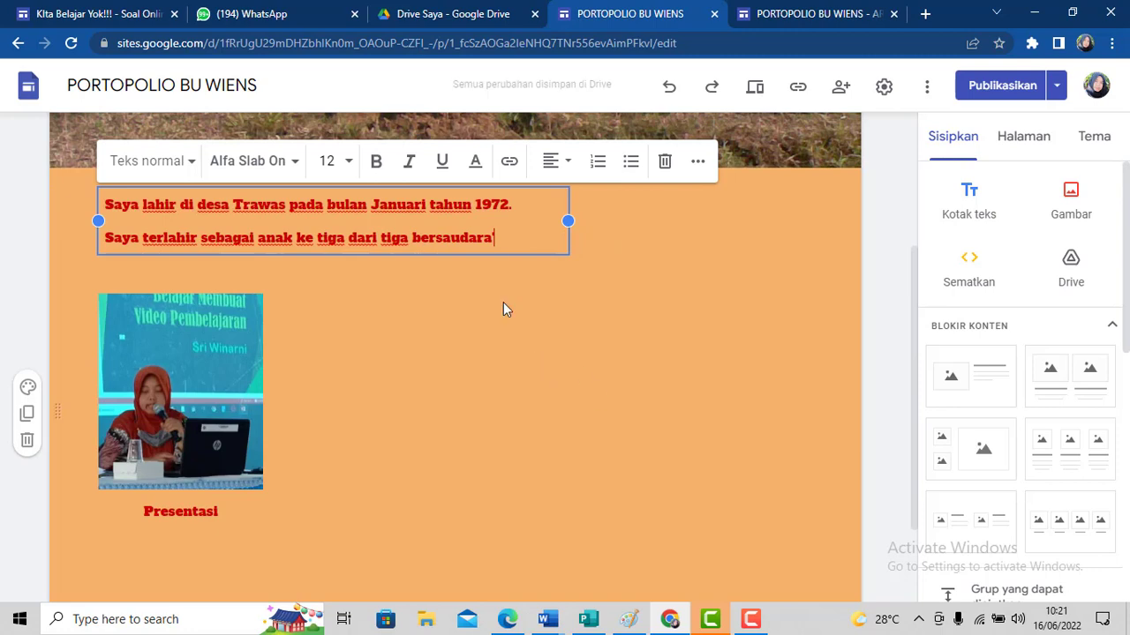
Move the biography text beside the Presentasi photo and delete the apostrophe after 'bersaudara'.
drag(372, 255, 405, 355)
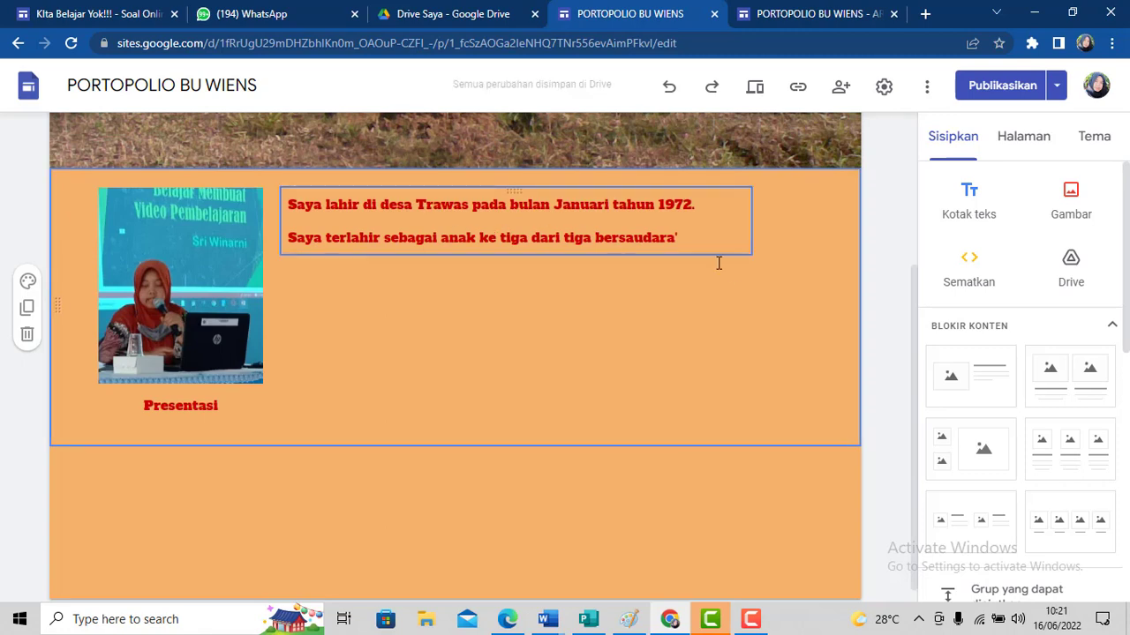
click(685, 241)
key(BackSpace)
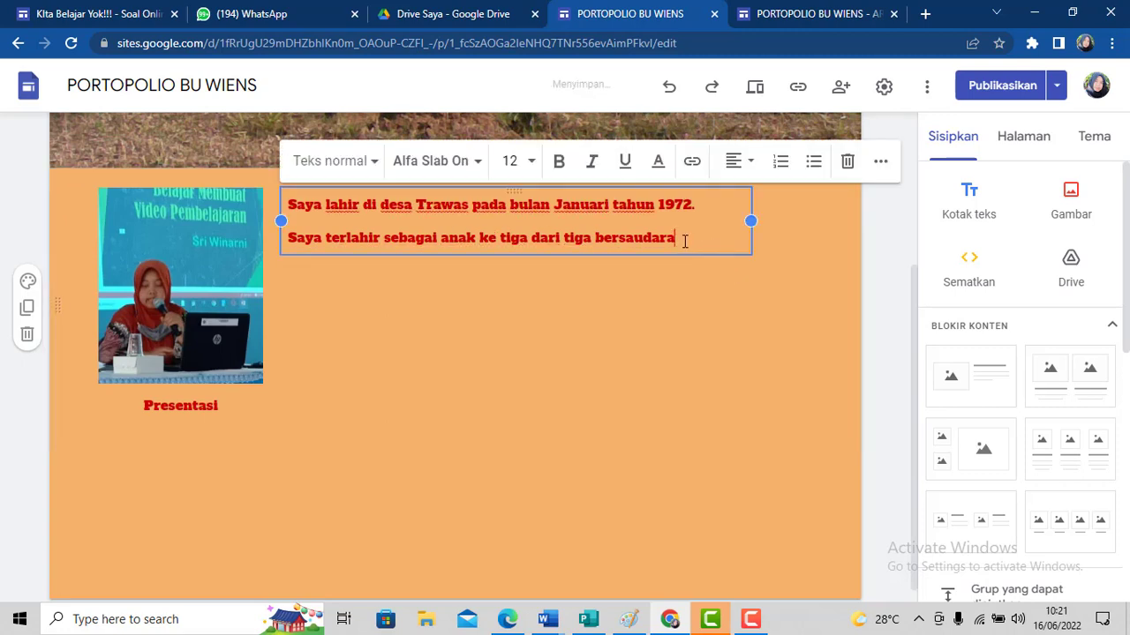
click(601, 353)
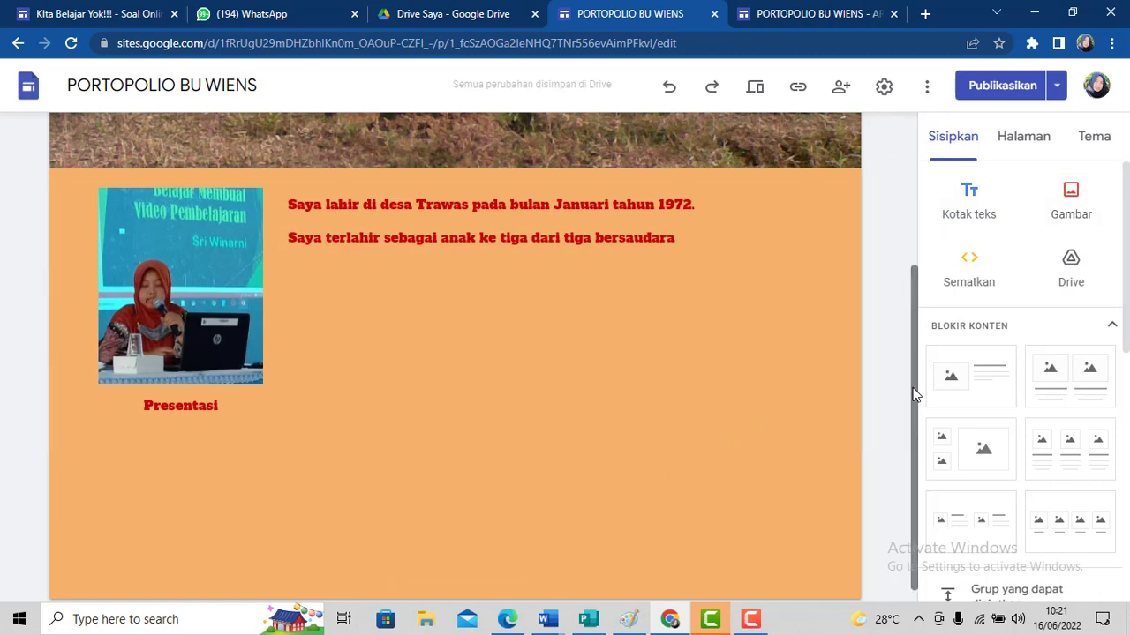
drag(915, 391, 918, 247)
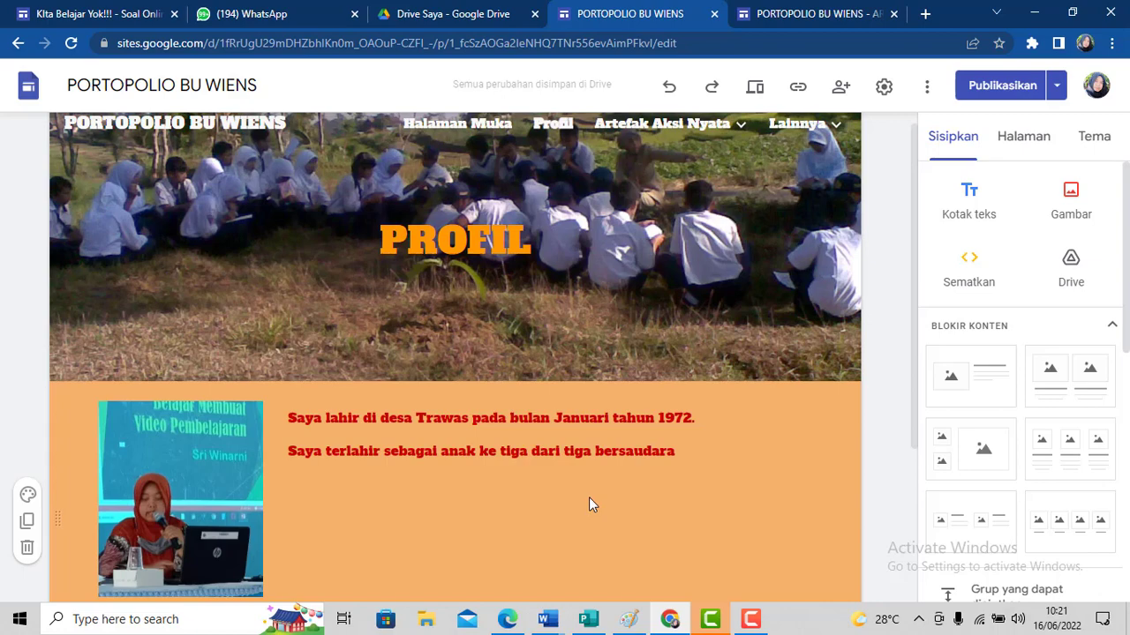
Publish the site from the Tinjau dan publikasikan review page.
click(997, 88)
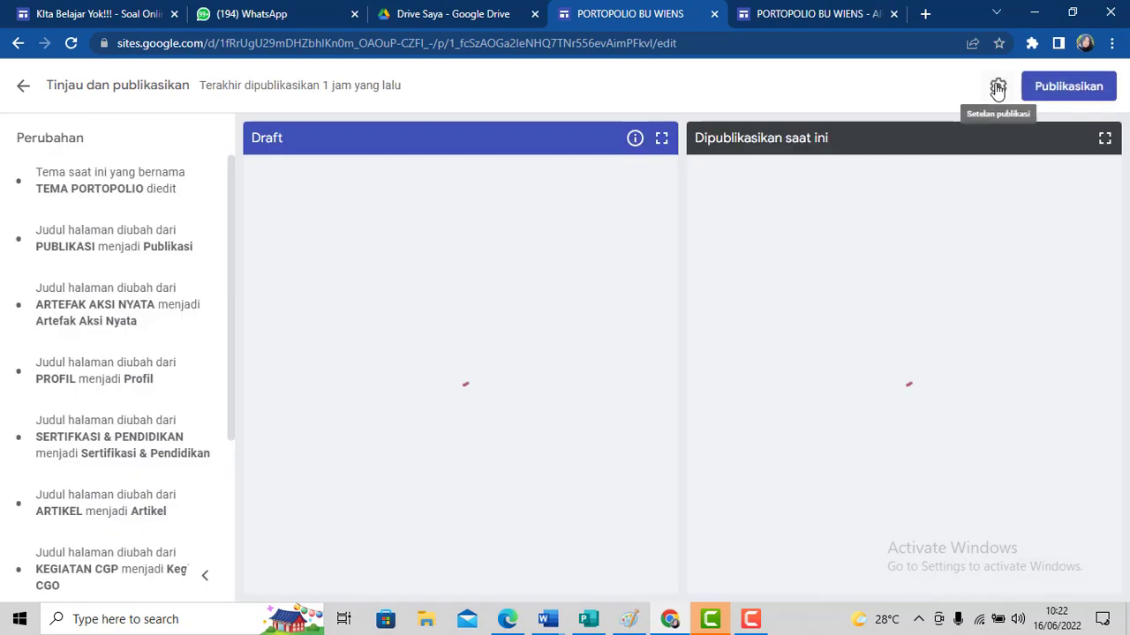
click(1059, 99)
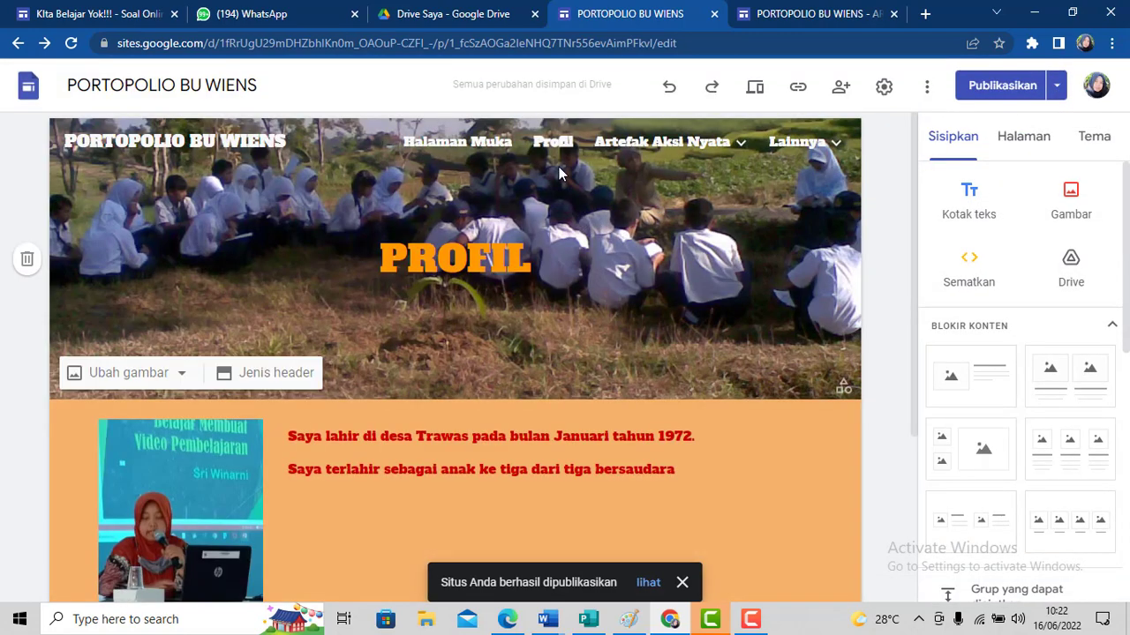
mouse_move(631, 152)
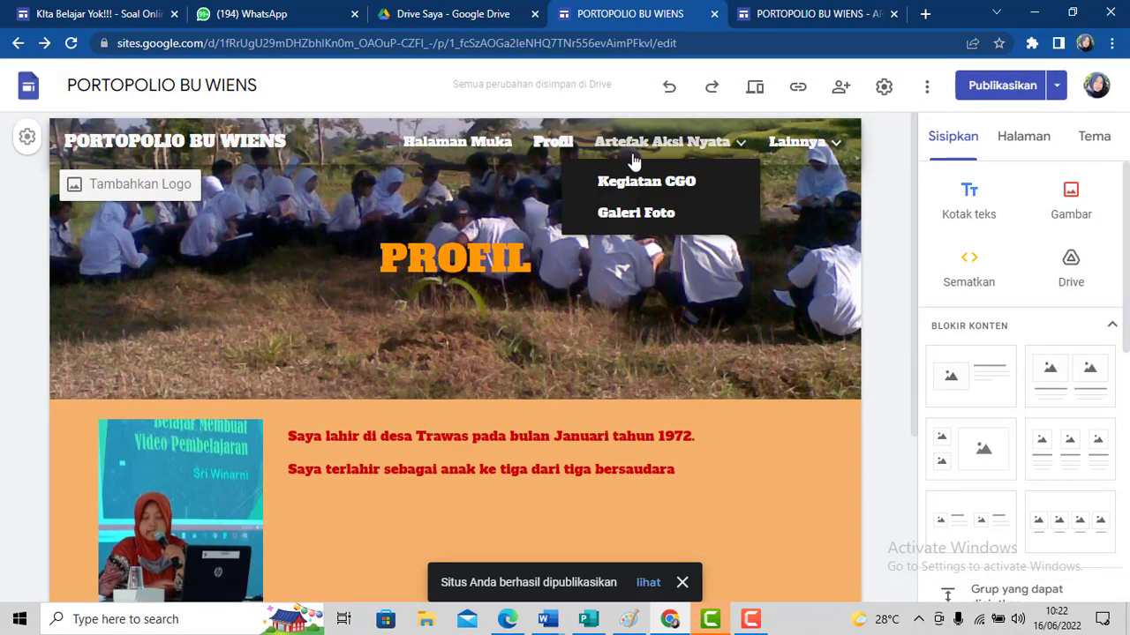
Go to the KEGIATAN CGP page and bring up the Gambar image options.
click(629, 190)
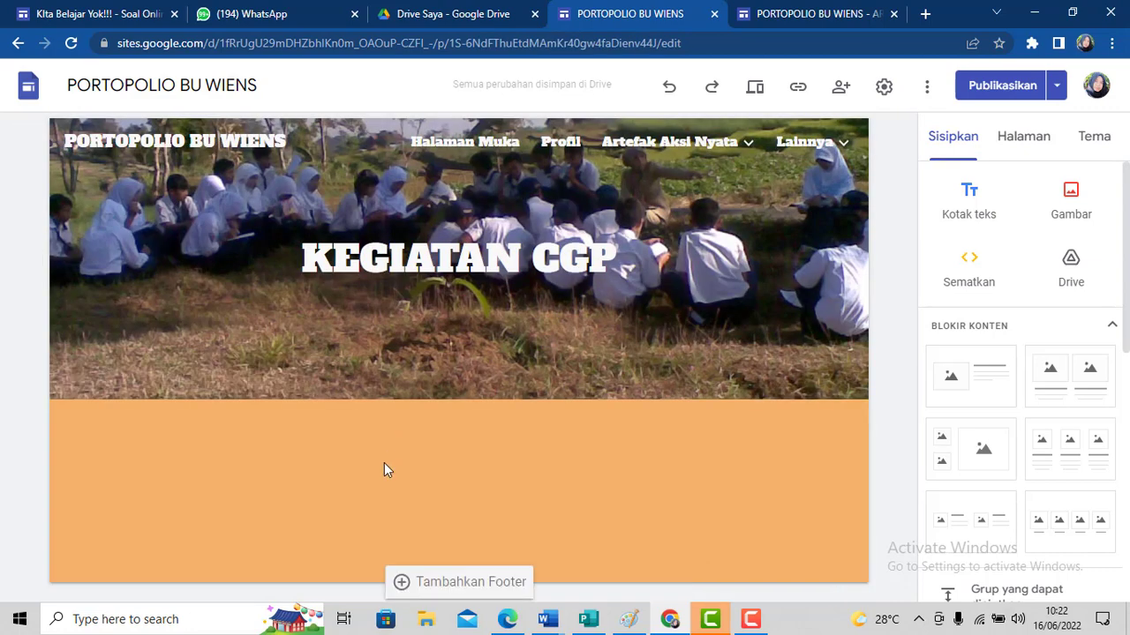
click(1070, 194)
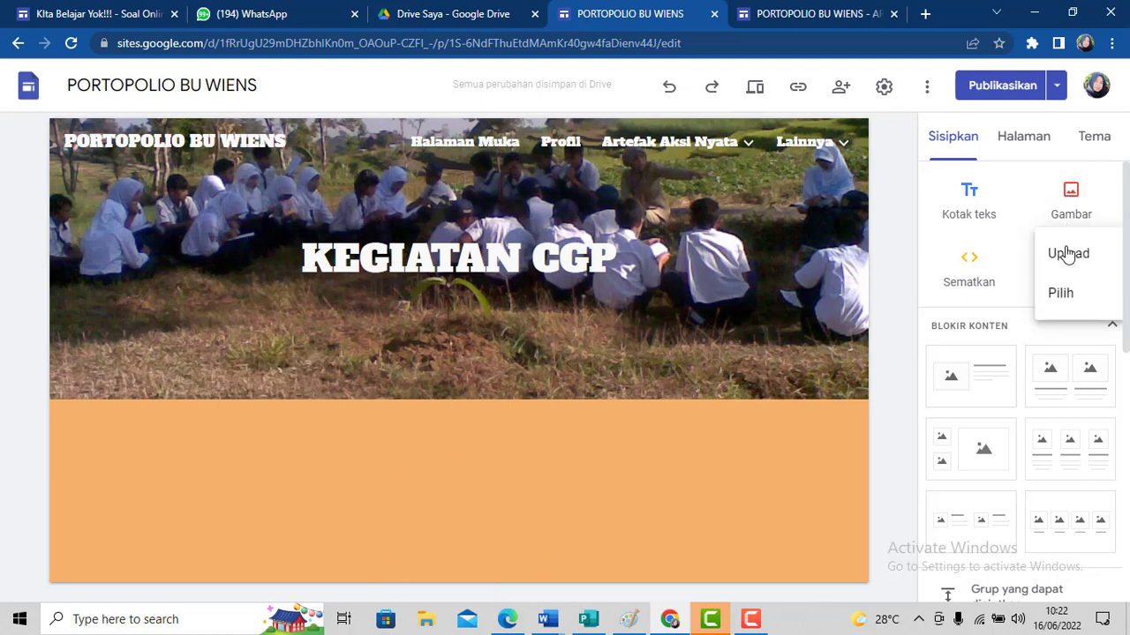
Upload the Guru Penggerak picture 'download (8)' from the computer.
click(1068, 254)
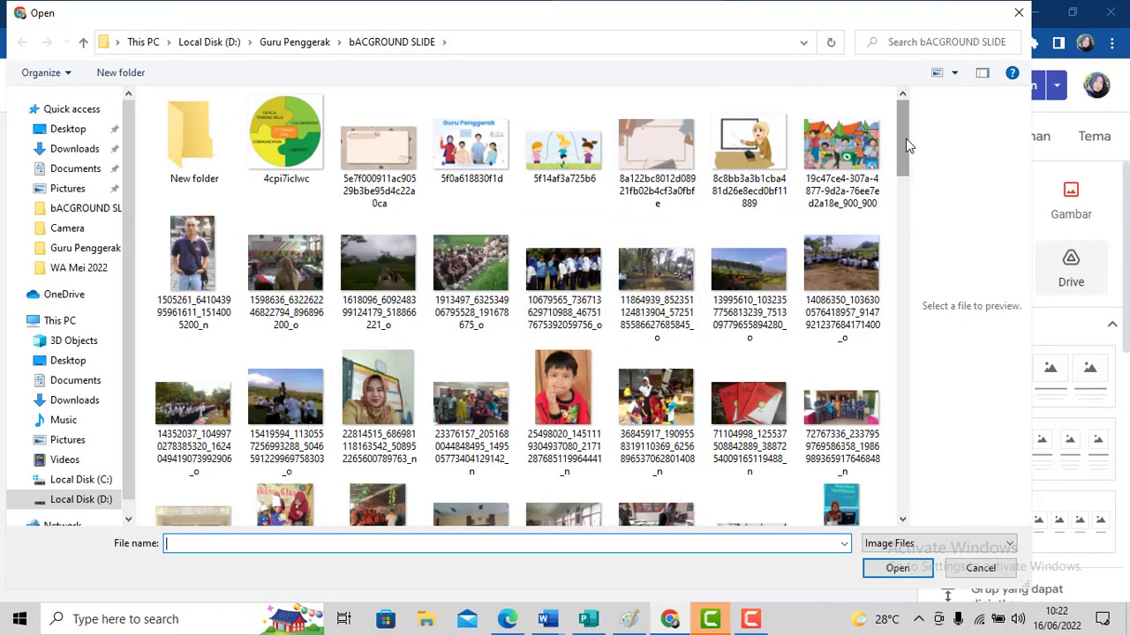
scroll(906, 145, down, 1)
drag(905, 143, 893, 324)
click(480, 252)
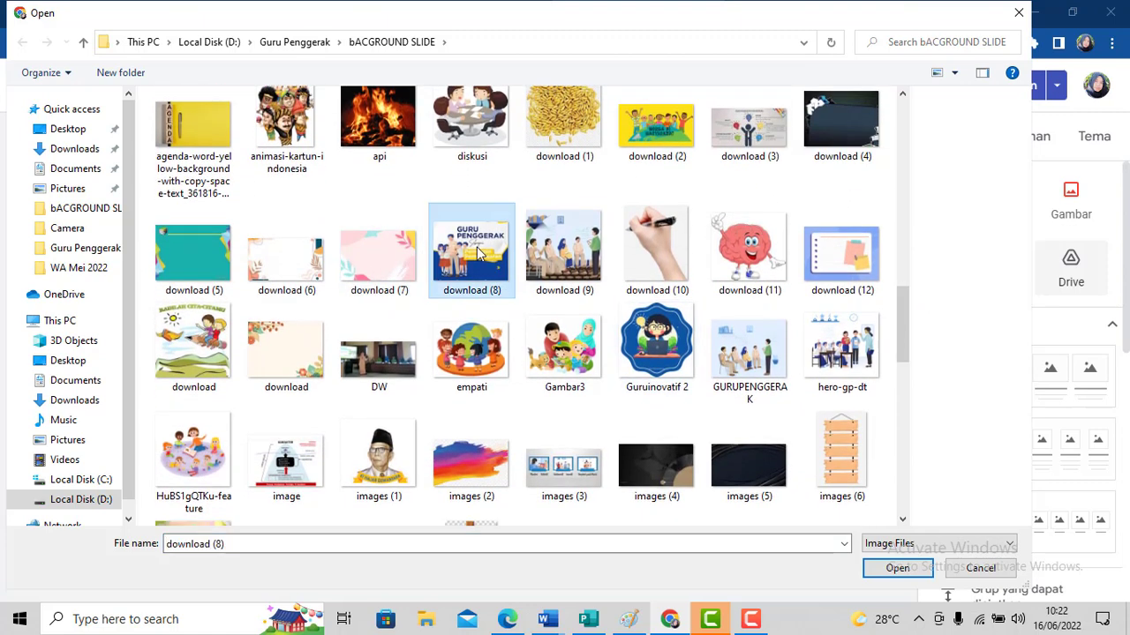
click(897, 568)
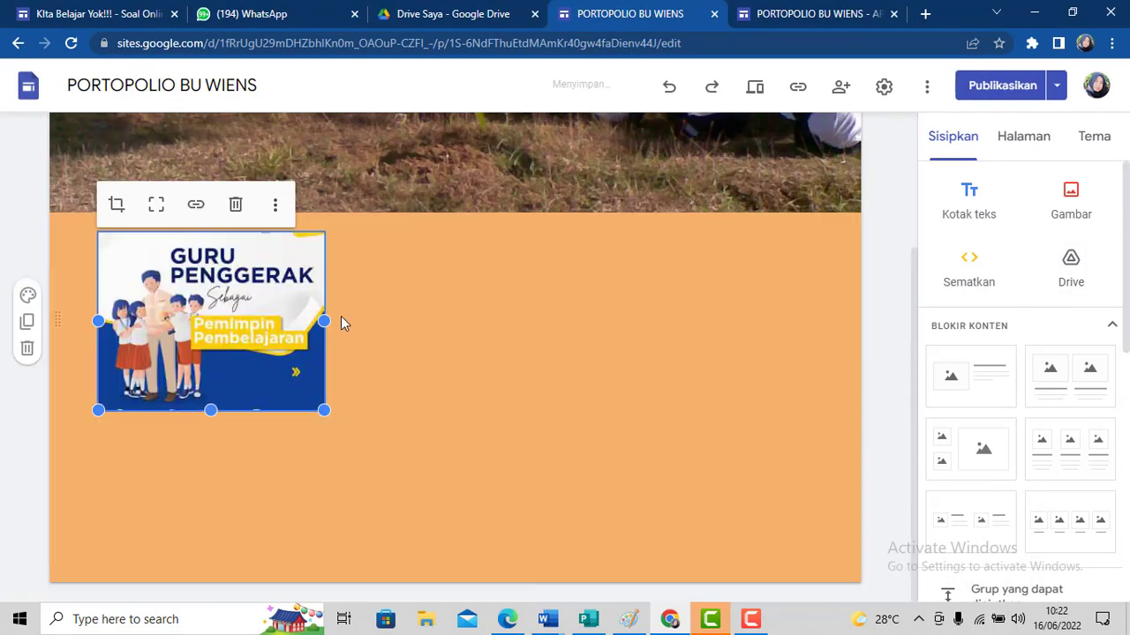
Add an empty text box below the Guru Penggerak image.
click(344, 318)
click(302, 322)
click(970, 203)
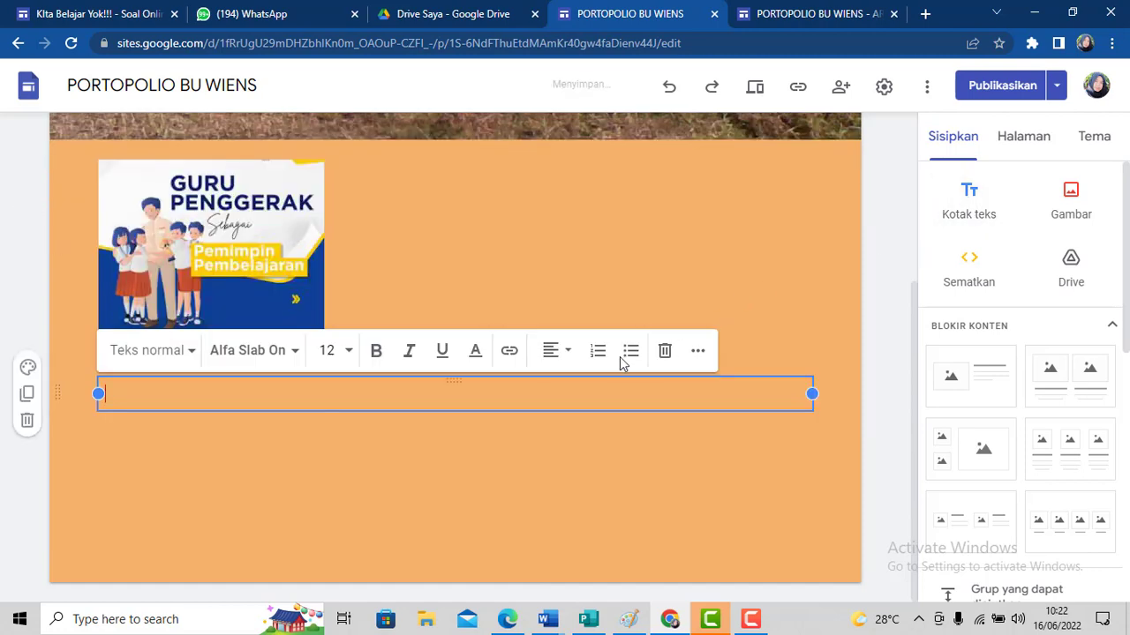
click(628, 413)
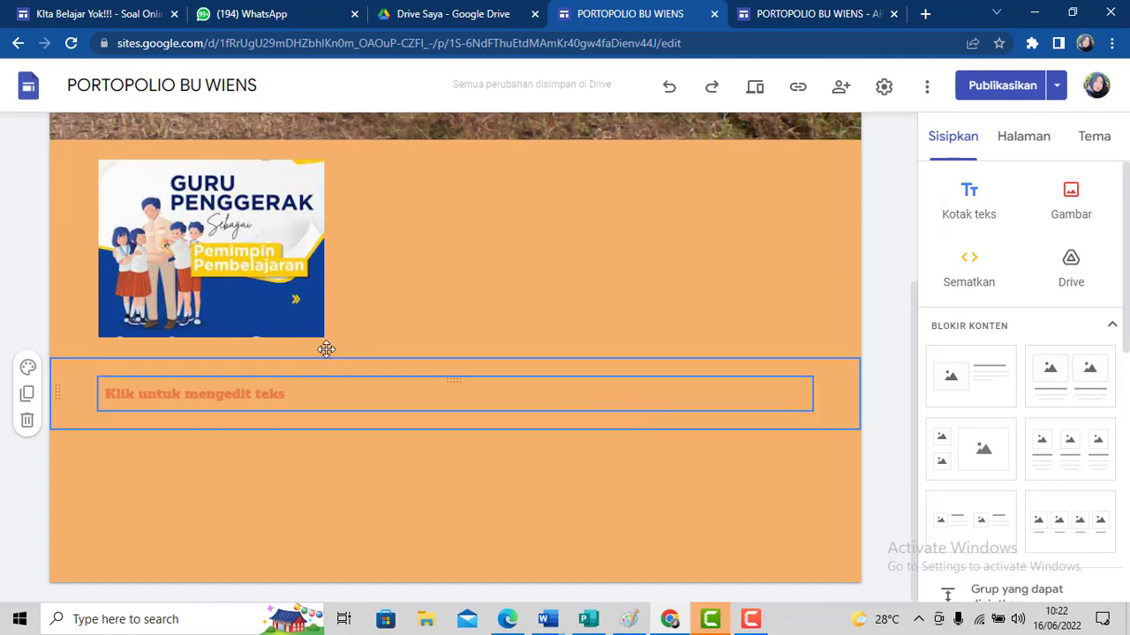
drag(326, 350, 210, 393)
scroll(206, 476, up, 3)
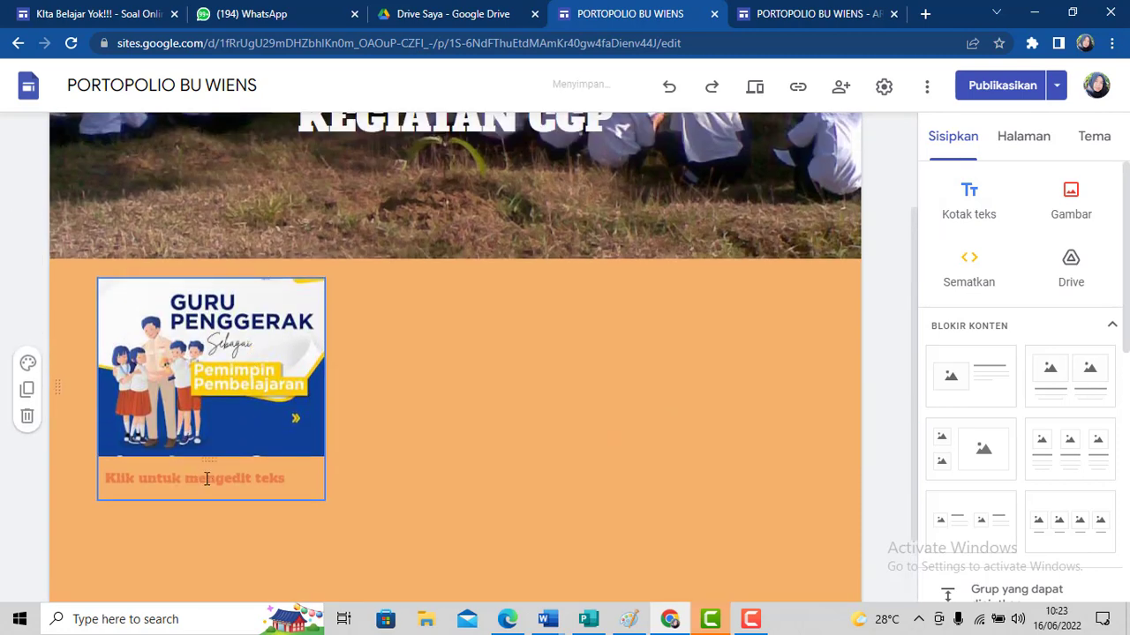
Type a centred 'Contoh' caption into the text box.
click(206, 479)
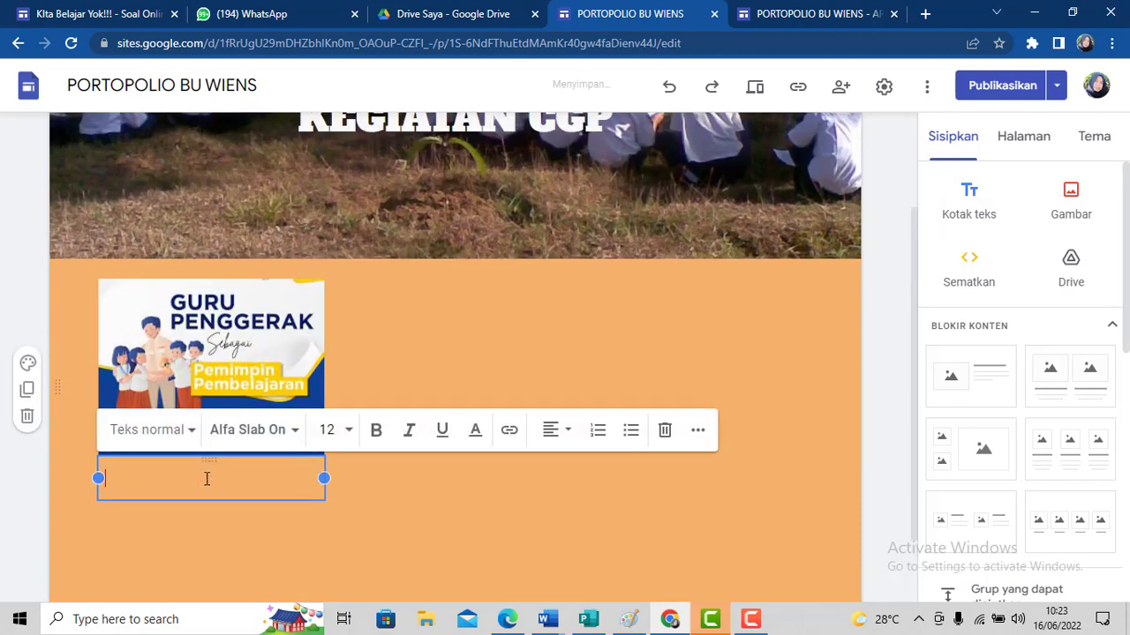
click(558, 431)
click(556, 479)
text(Contoh)
click(362, 500)
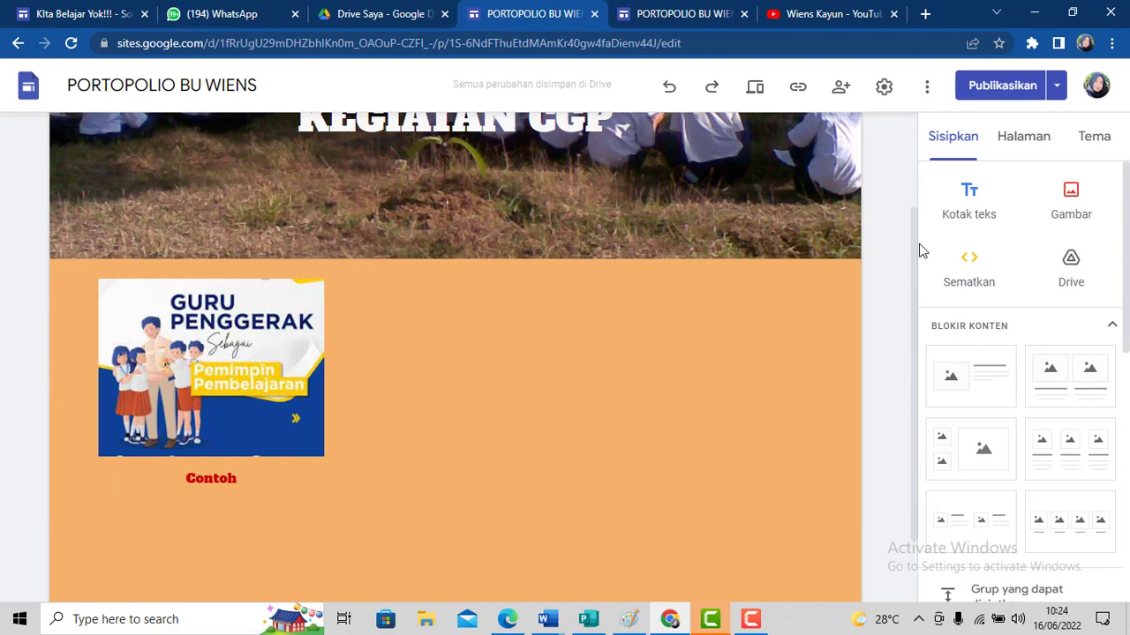
Copy the share link of the 'Koneksi Antar Materi - Modul 1-1 dan 1-2' YouTube video.
click(821, 18)
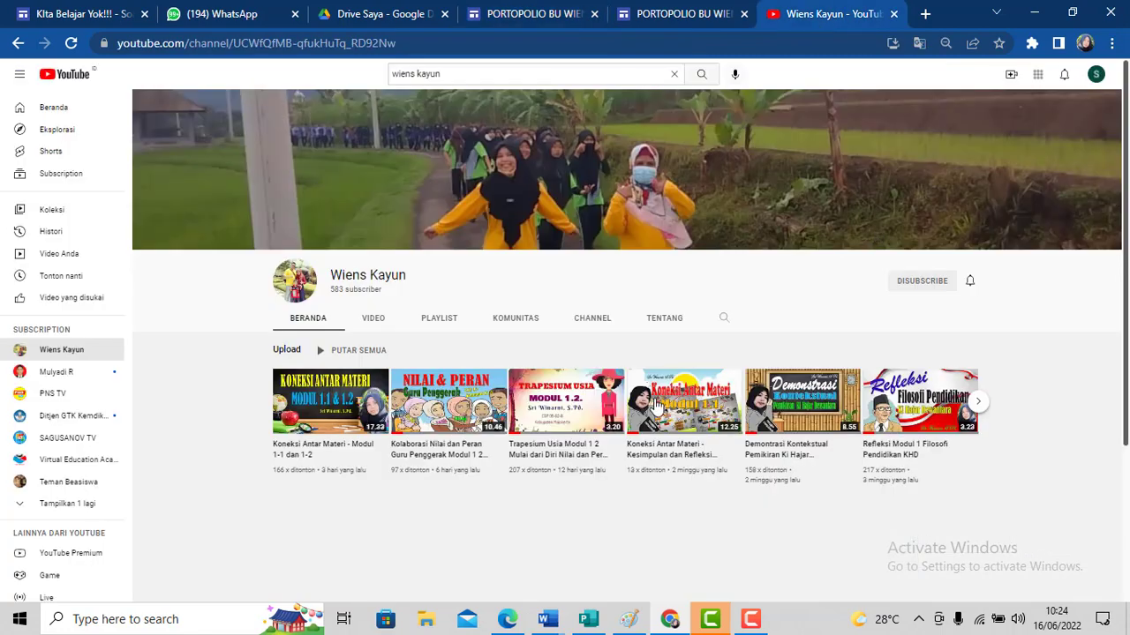
click(344, 422)
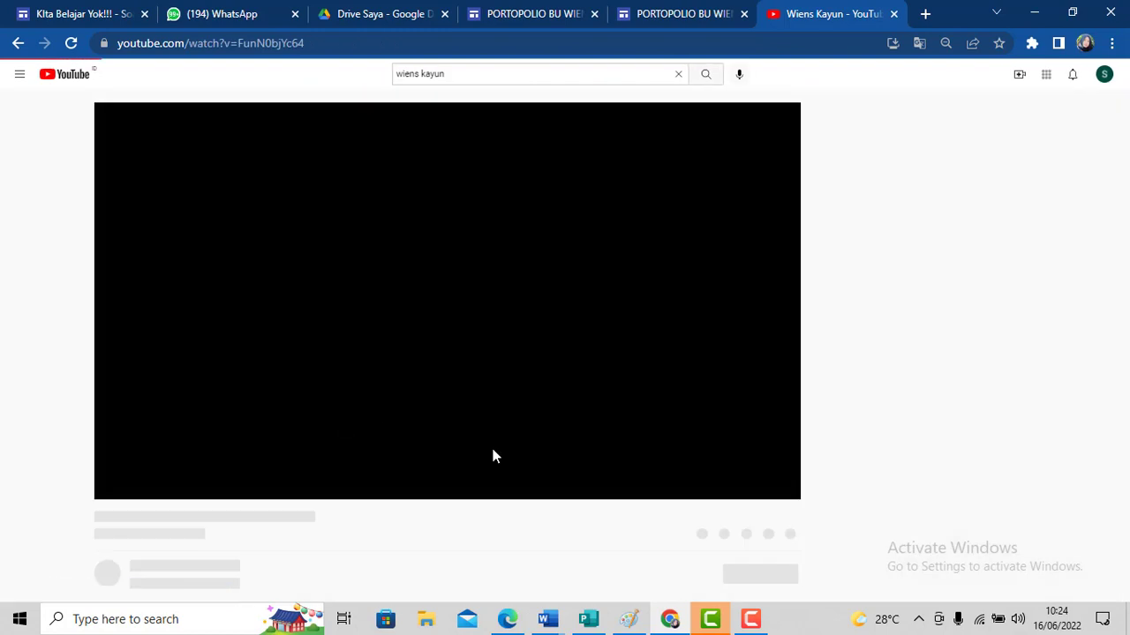
click(684, 536)
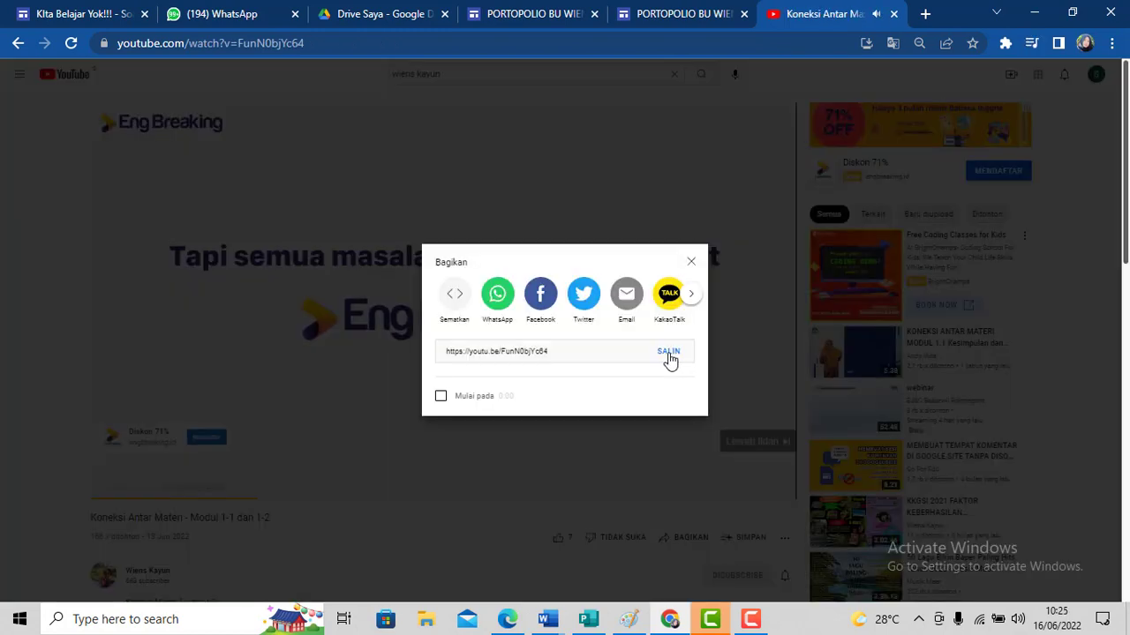
click(669, 354)
key(ctrl+c)
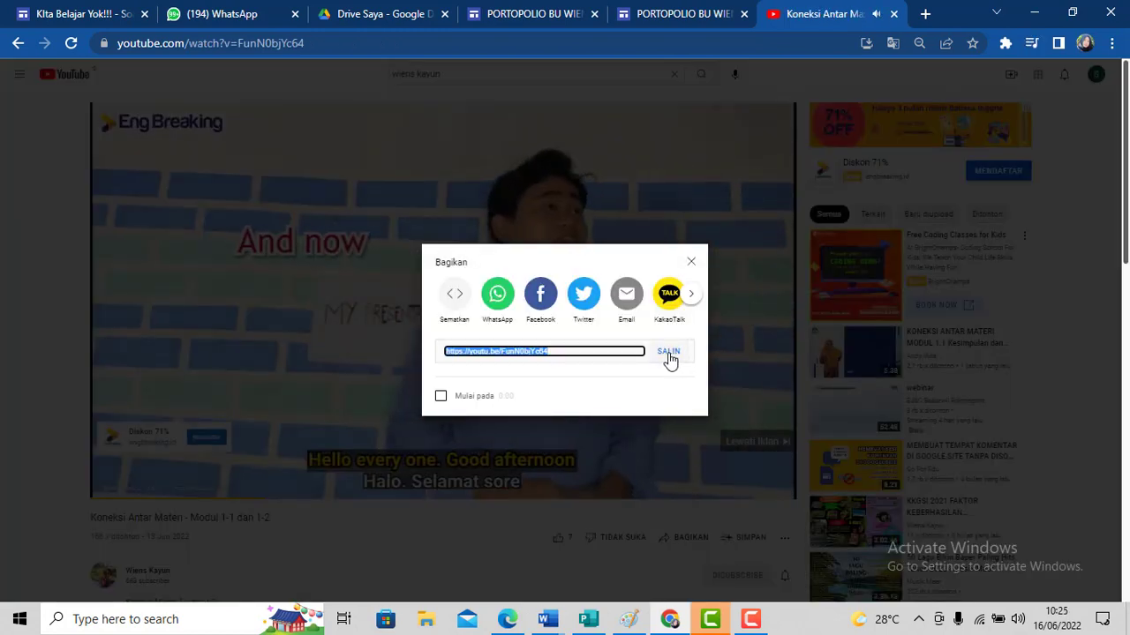
click(691, 265)
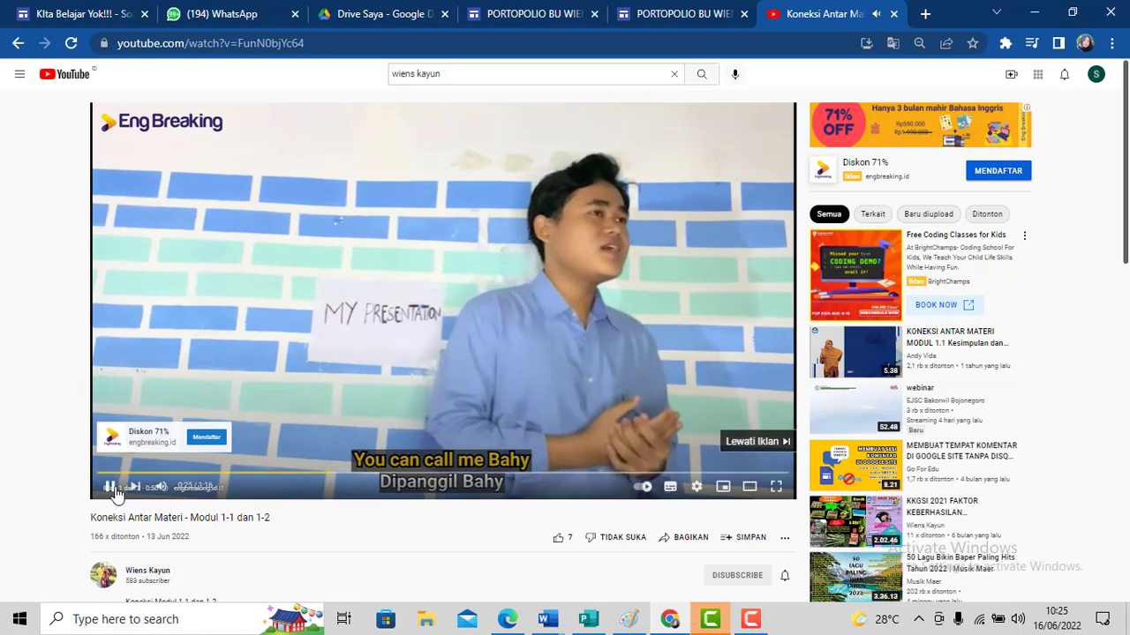
click(268, 312)
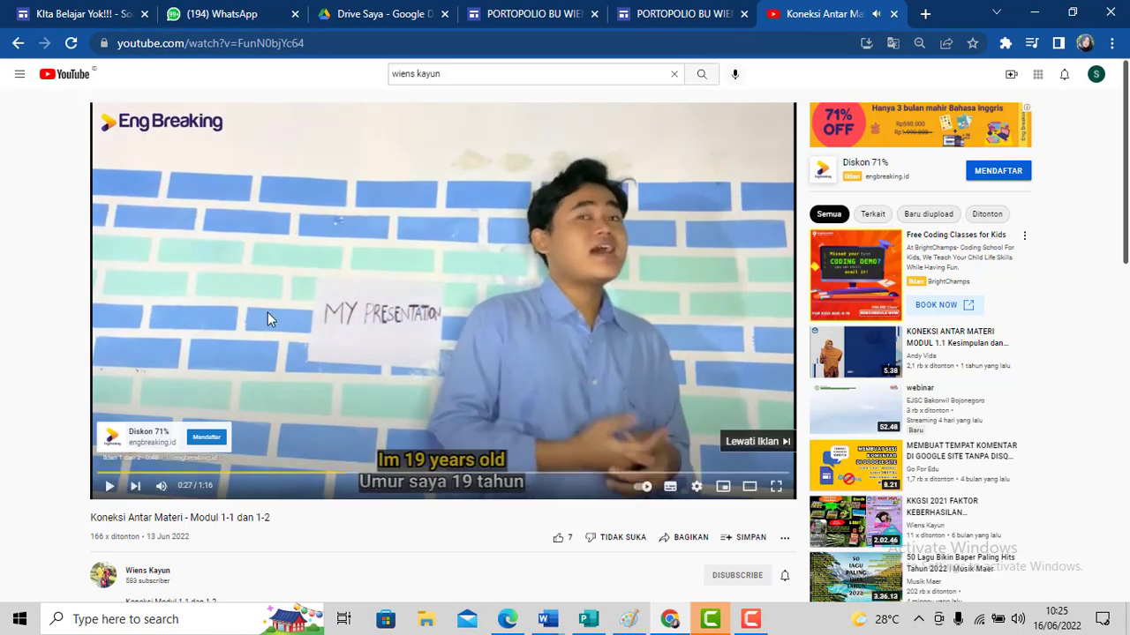
click(565, 18)
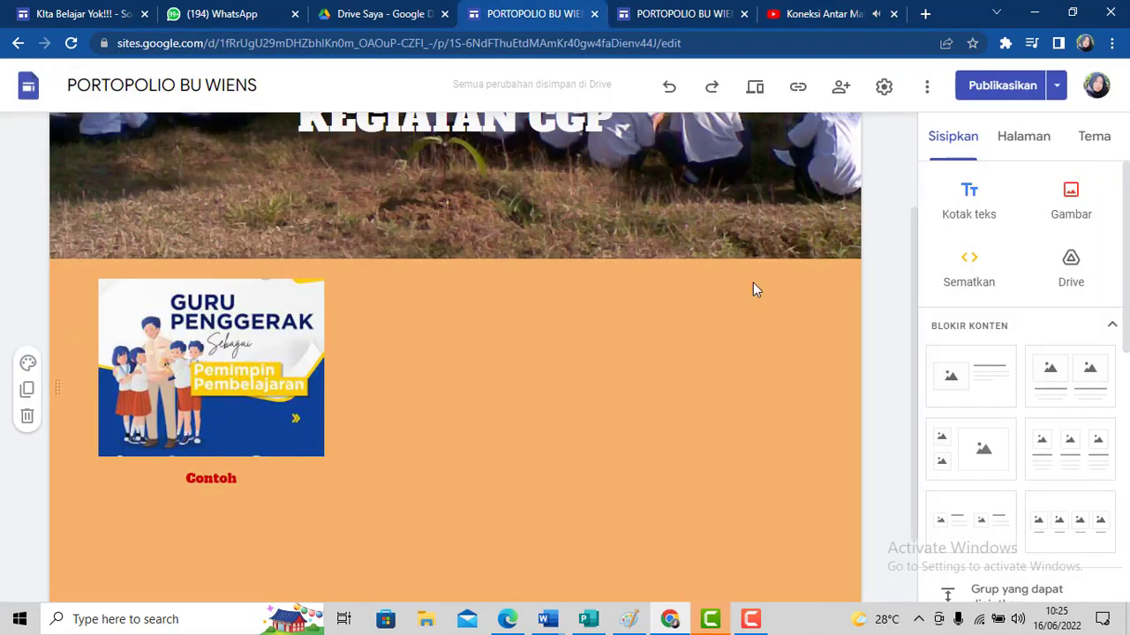
Embed the copied youtu.be video link on the Kegiatan CGP page.
click(971, 268)
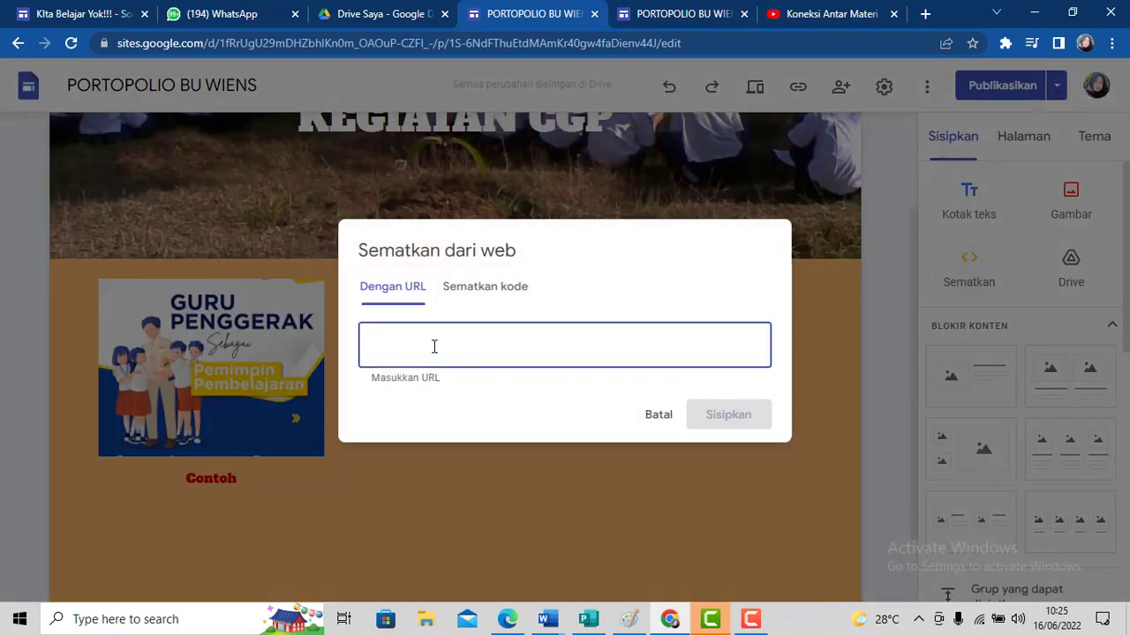
key(ctrl+v)
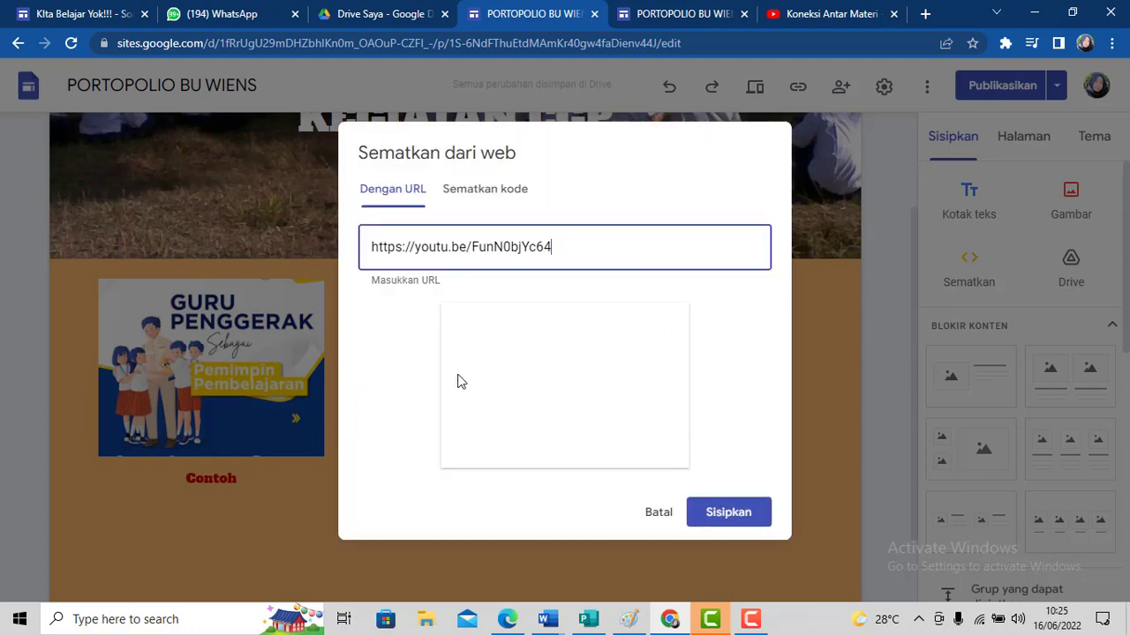
click(720, 519)
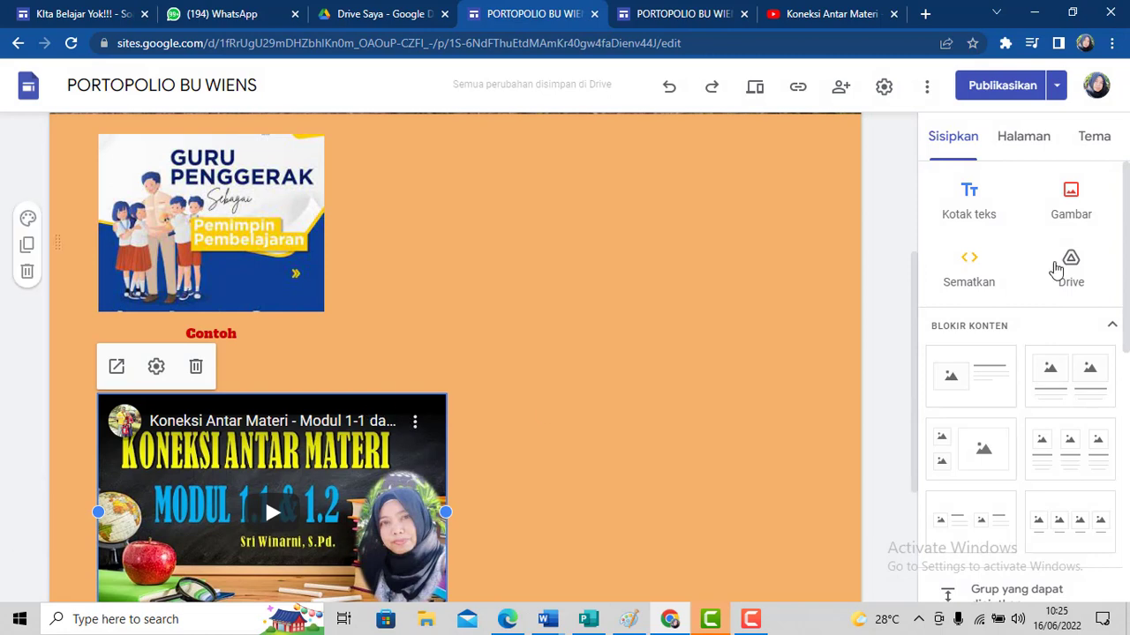
Place the embedded video beside the Guru Penggerak image and shrink it.
drag(915, 300, 909, 324)
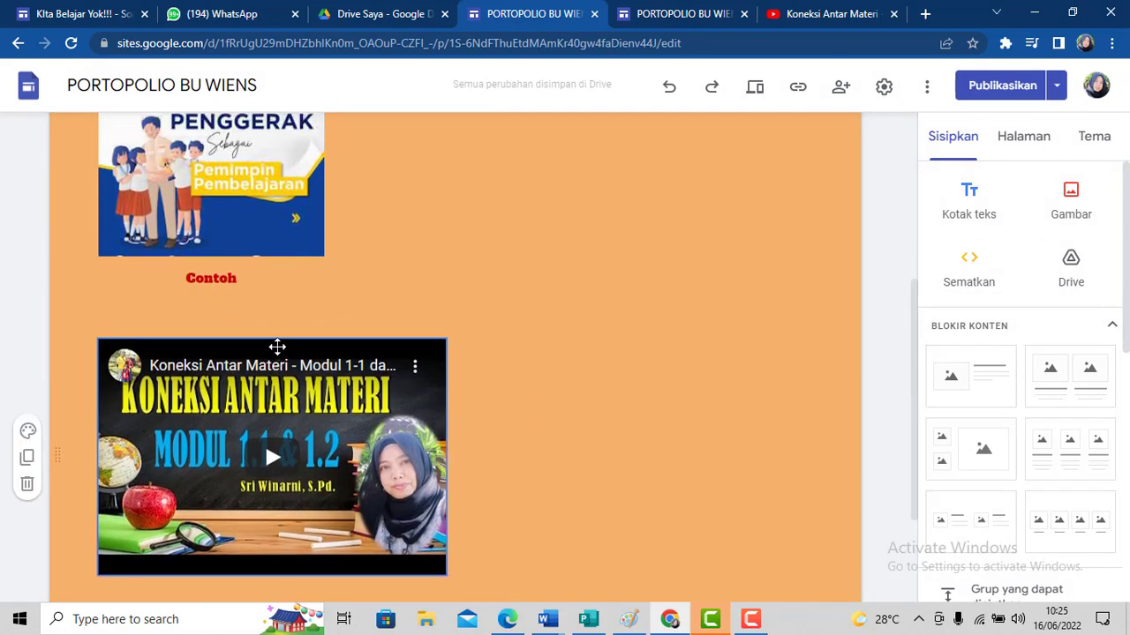
drag(277, 347, 448, 182)
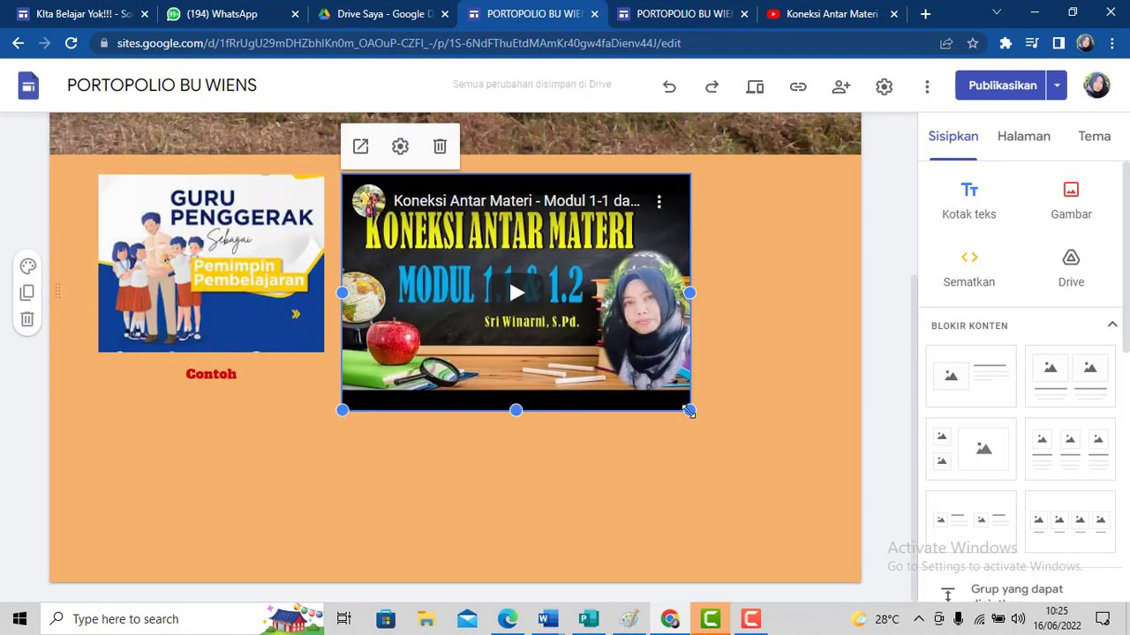
drag(689, 411, 668, 386)
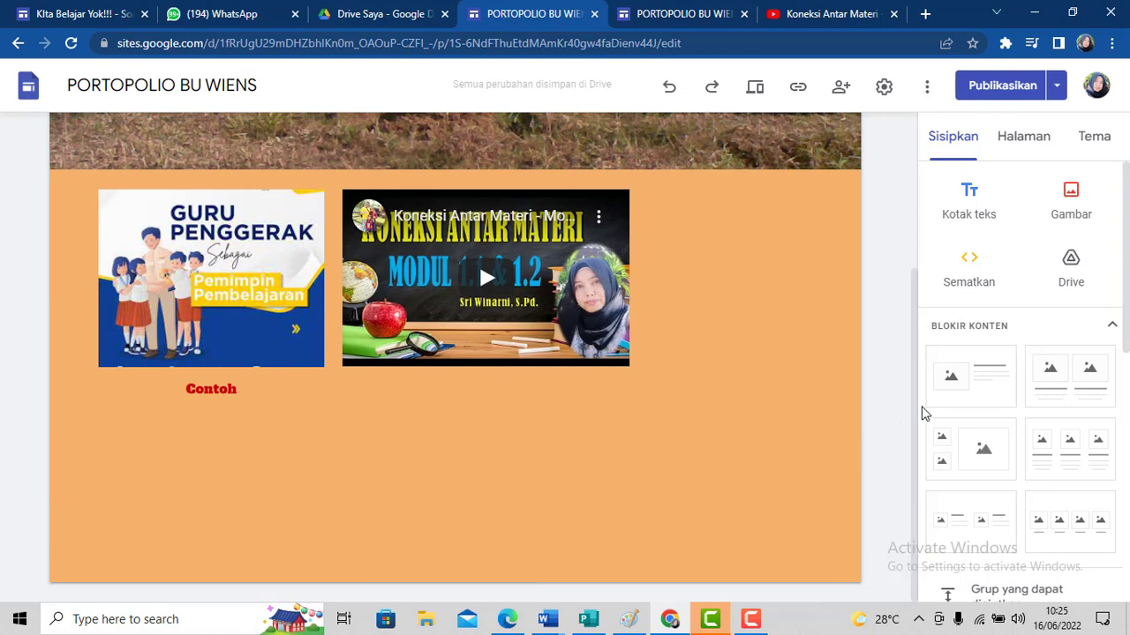
Review the pending Kegiatan CGP page update for publishing, then return to the editor with its page list.
drag(917, 411, 915, 350)
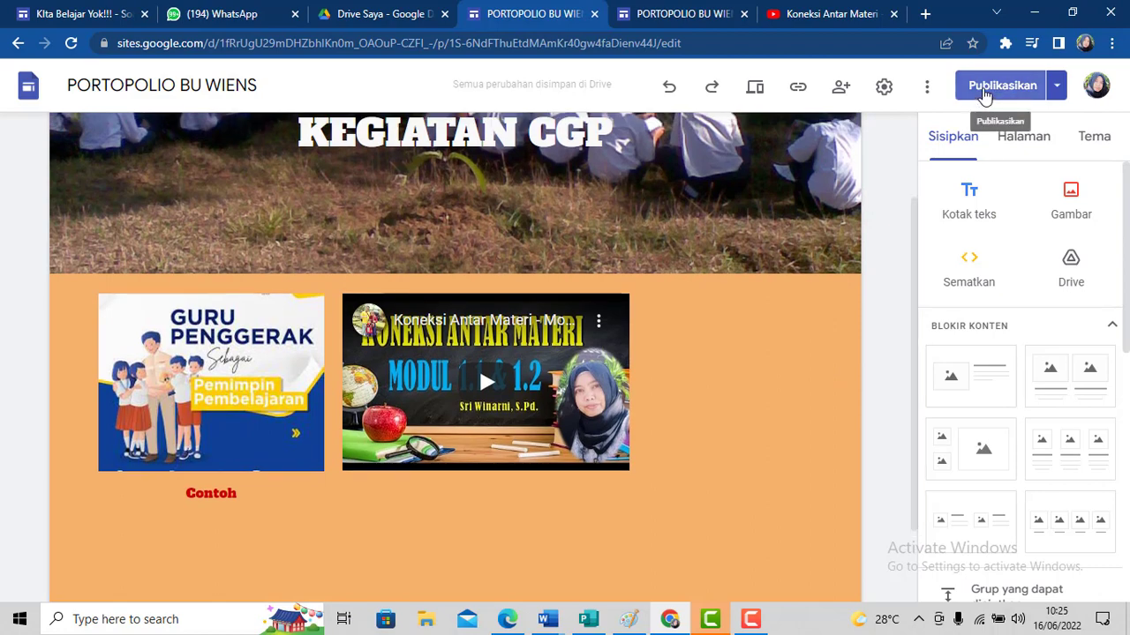
click(985, 96)
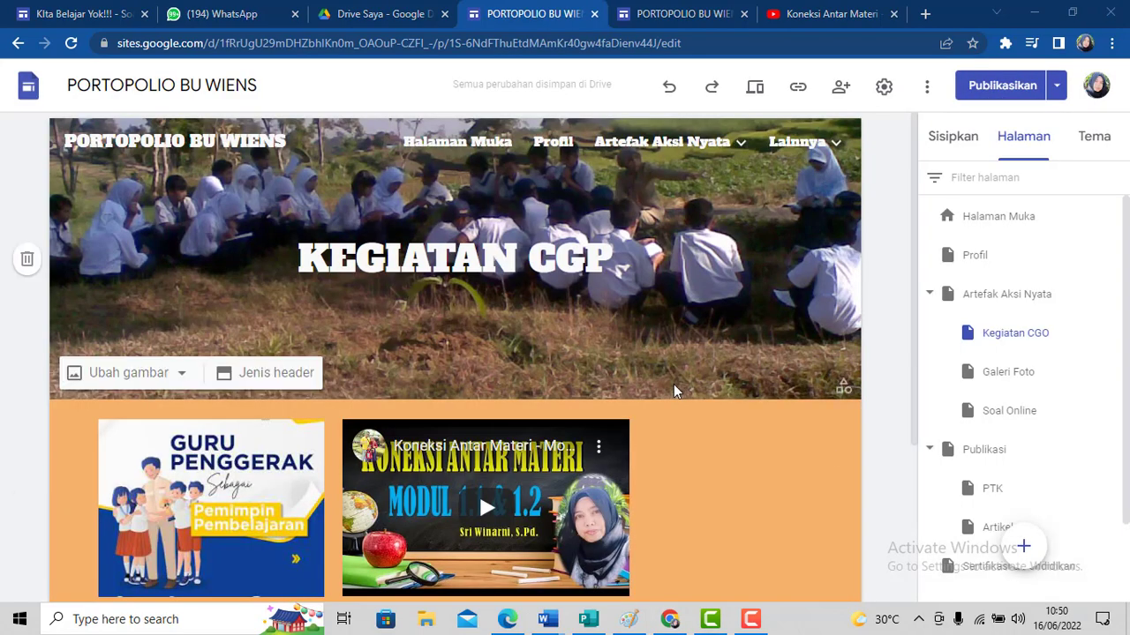
mouse_move(741, 154)
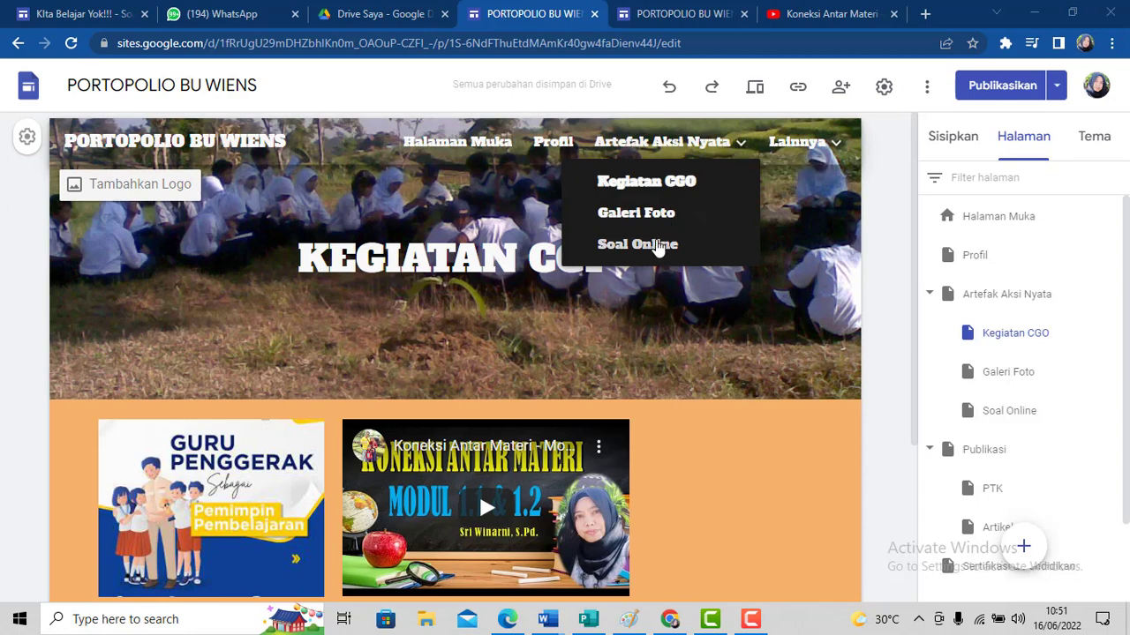
Go to the Soal Online page, add a text box in its orange section, and start typing 'Beriku'.
click(658, 246)
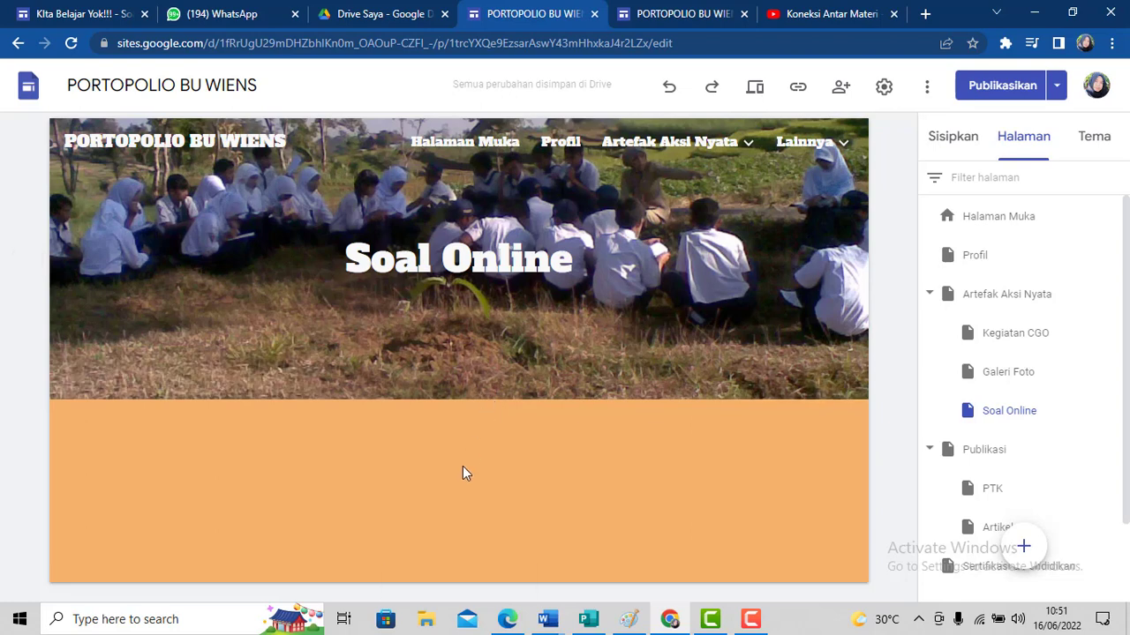
click(953, 140)
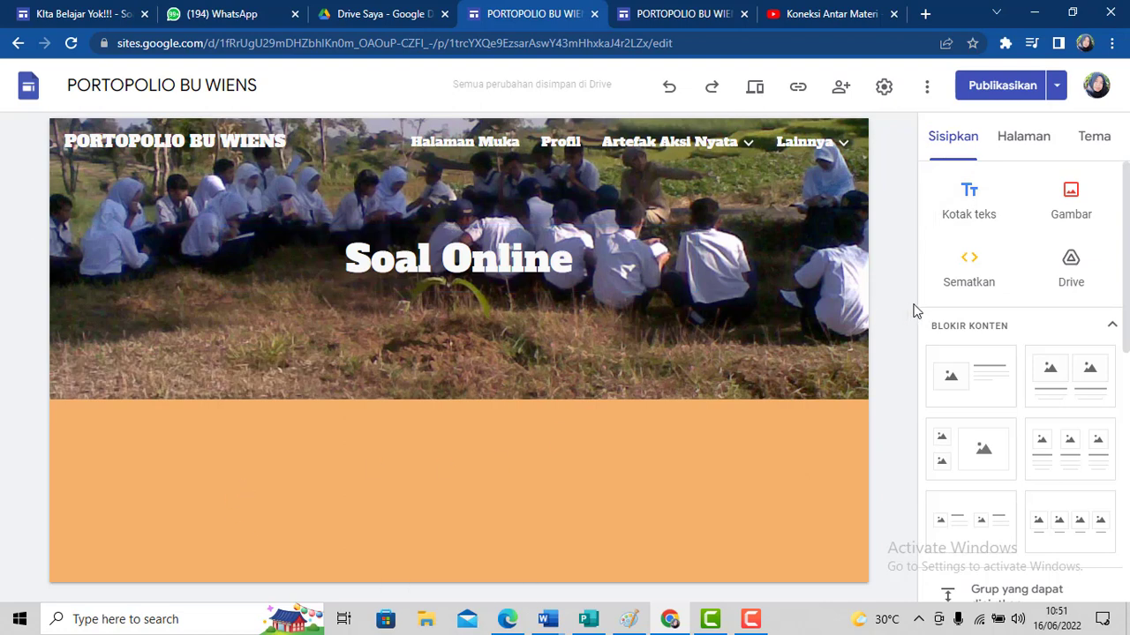
click(977, 211)
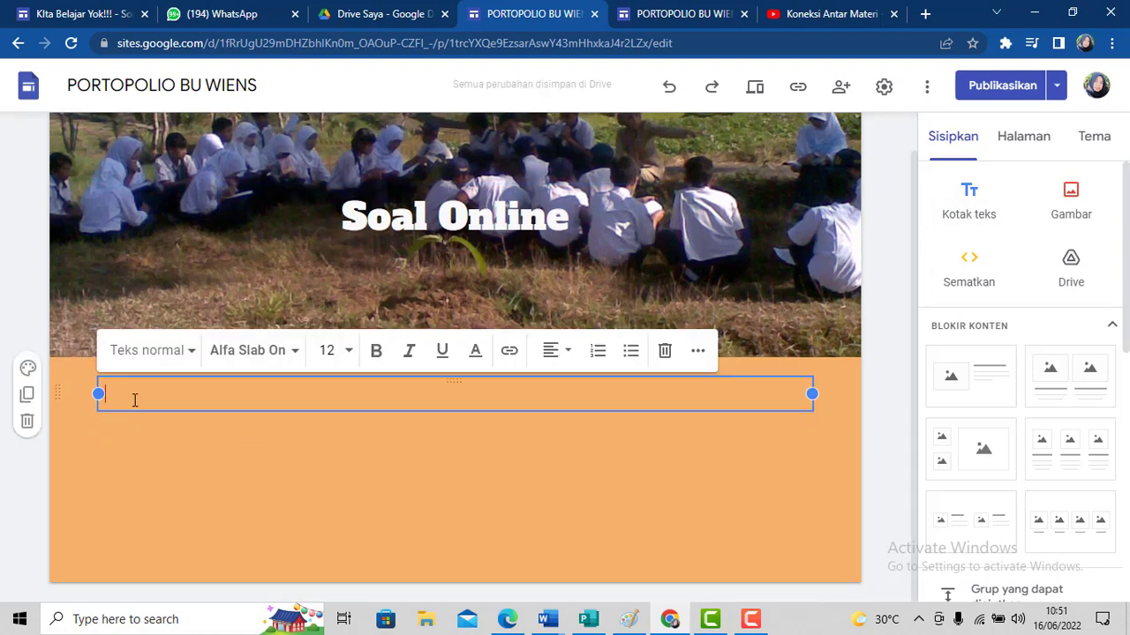
text(Beriku)
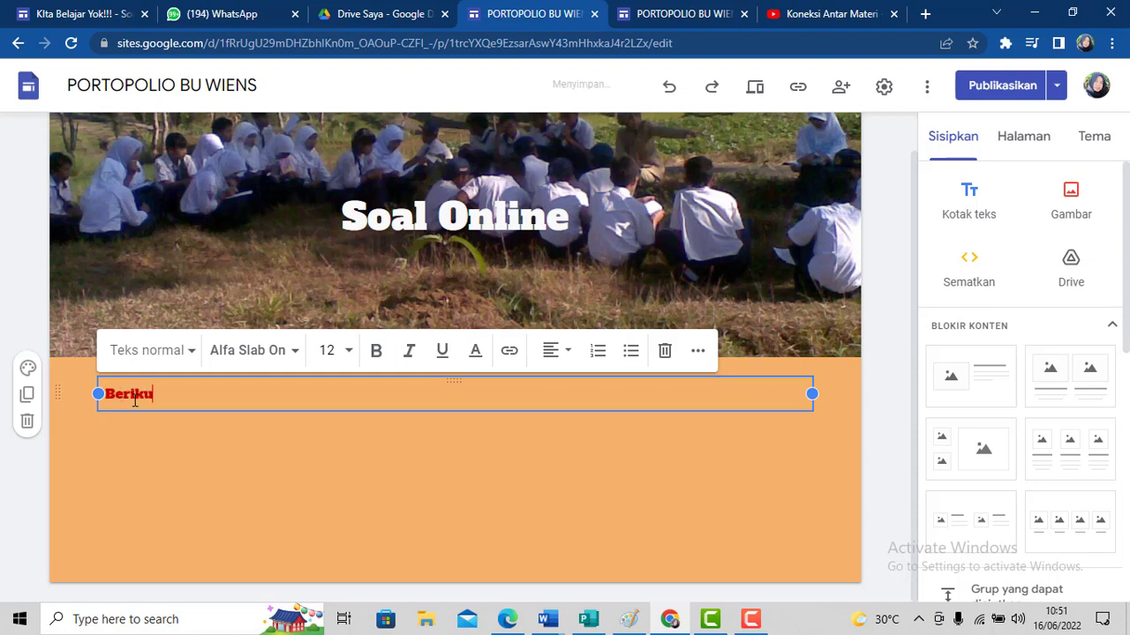